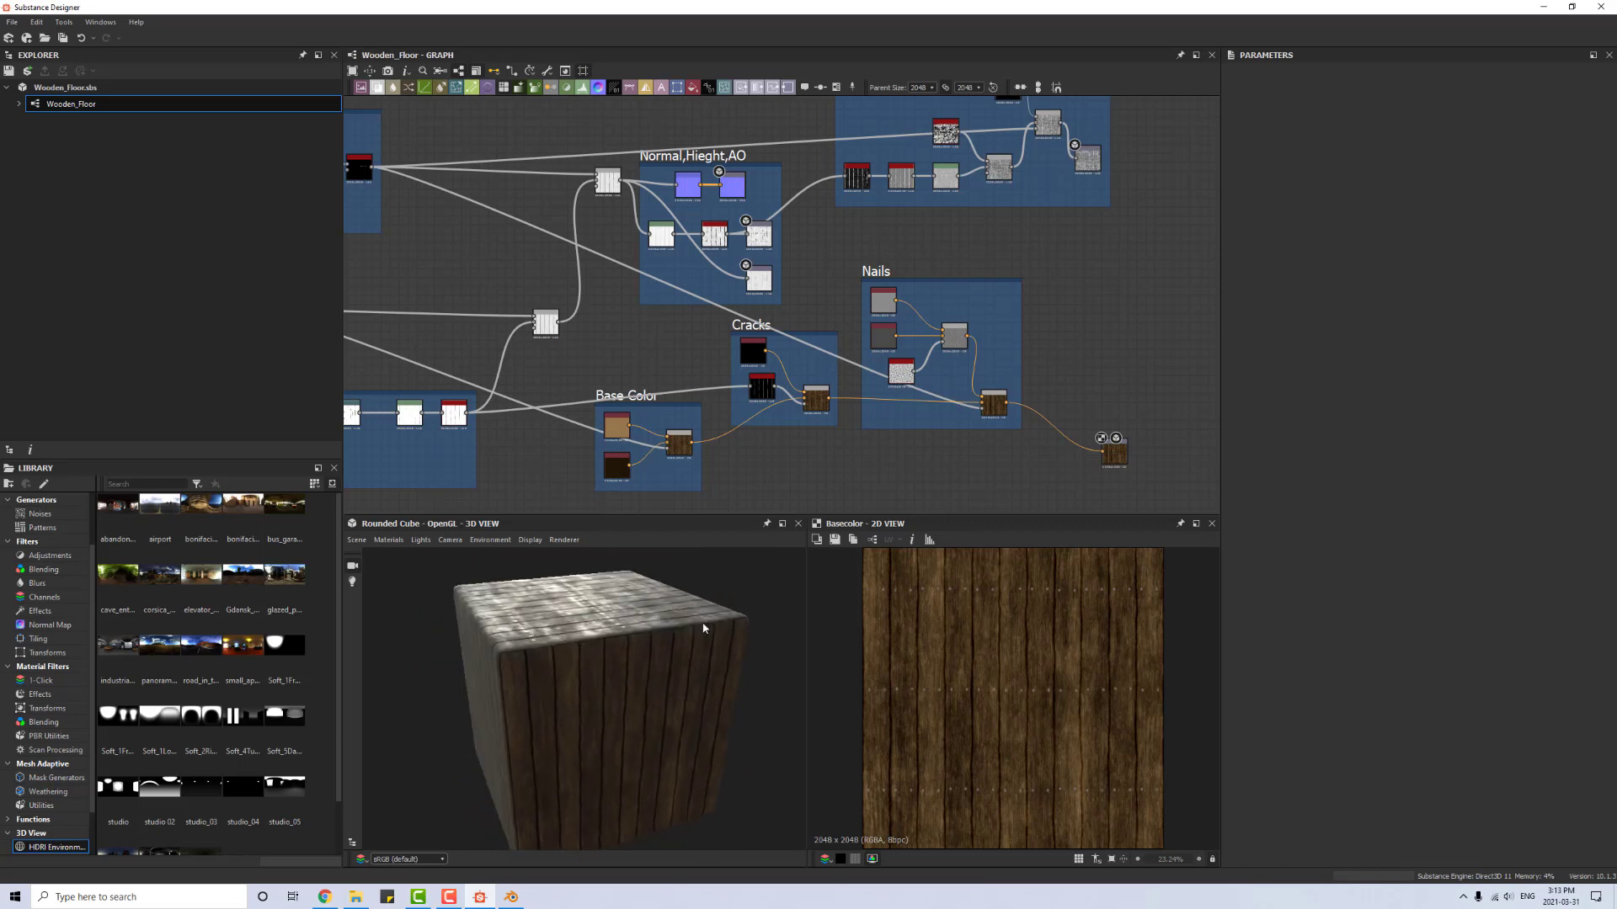
pyautogui.moveTo(704, 628)
pyautogui.mouseDown()
pyautogui.moveTo(634, 646)
pyautogui.moveTo(728, 644)
pyautogui.mouseUp()
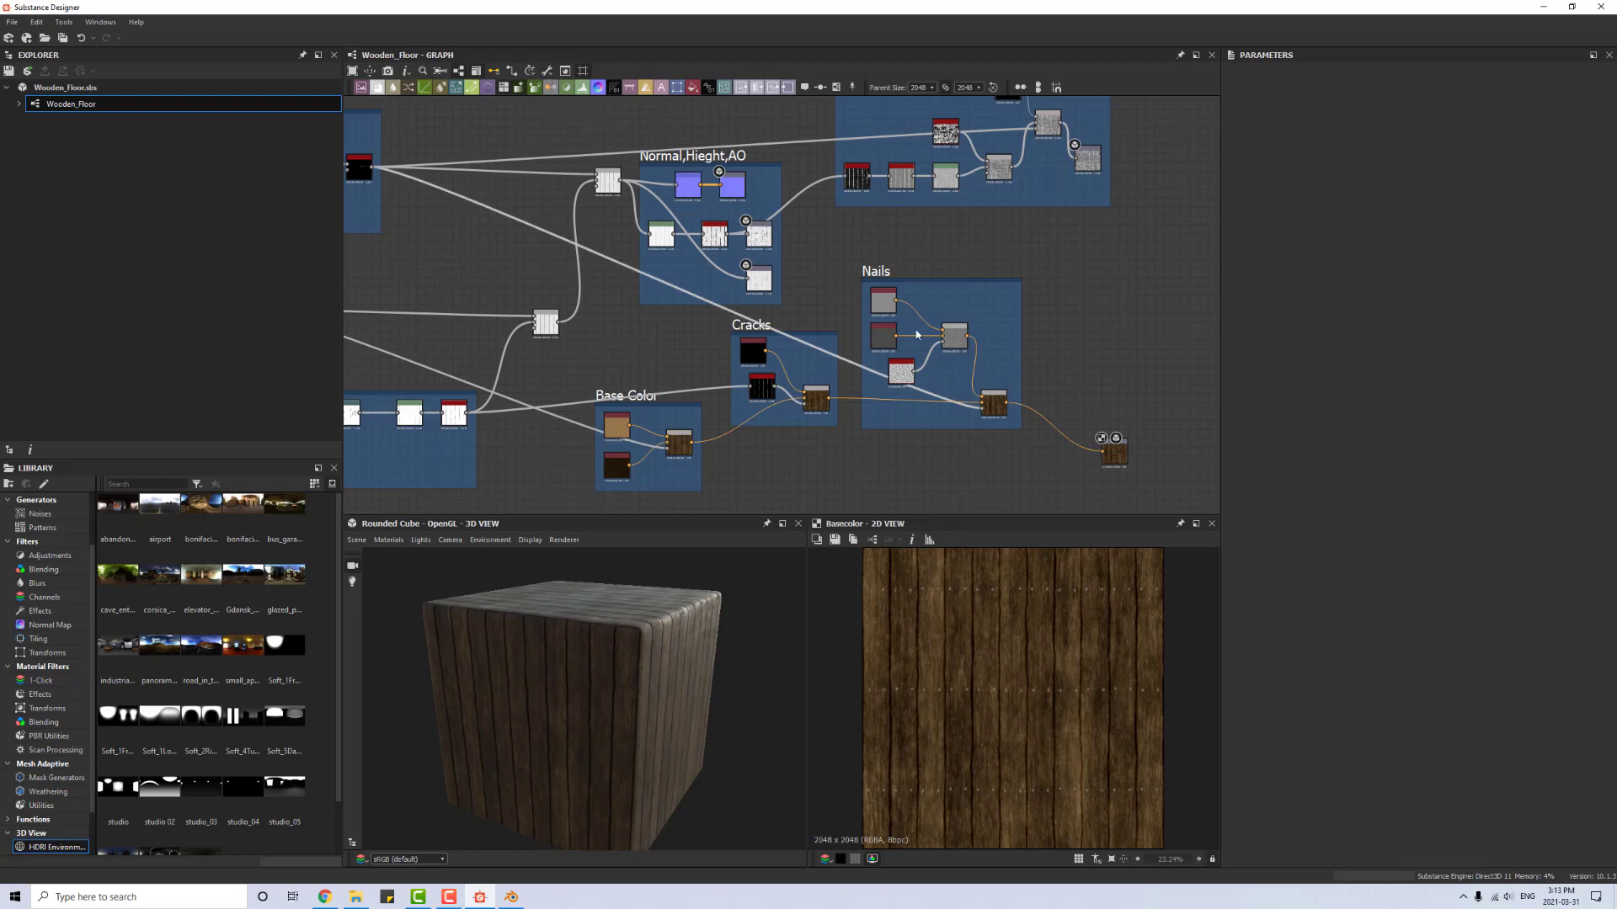
pyautogui.scroll(-5, 968, 246)
pyautogui.scroll(5, 1023, 278)
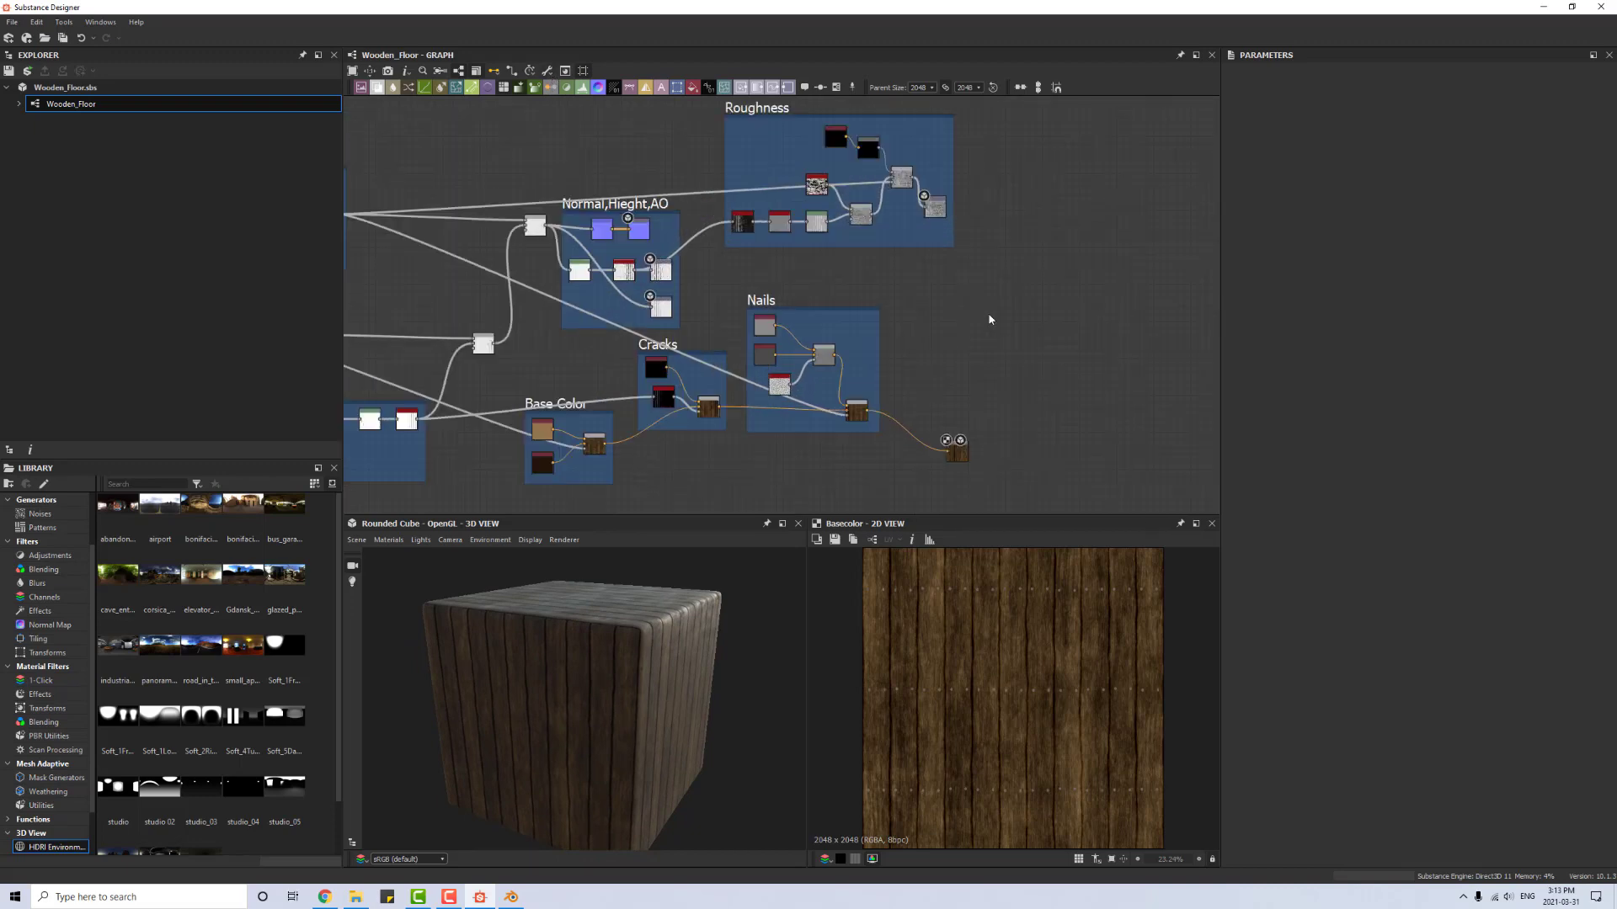
pyautogui.moveTo(784, 296); pyautogui.dragTo(800, 319, button='middle')
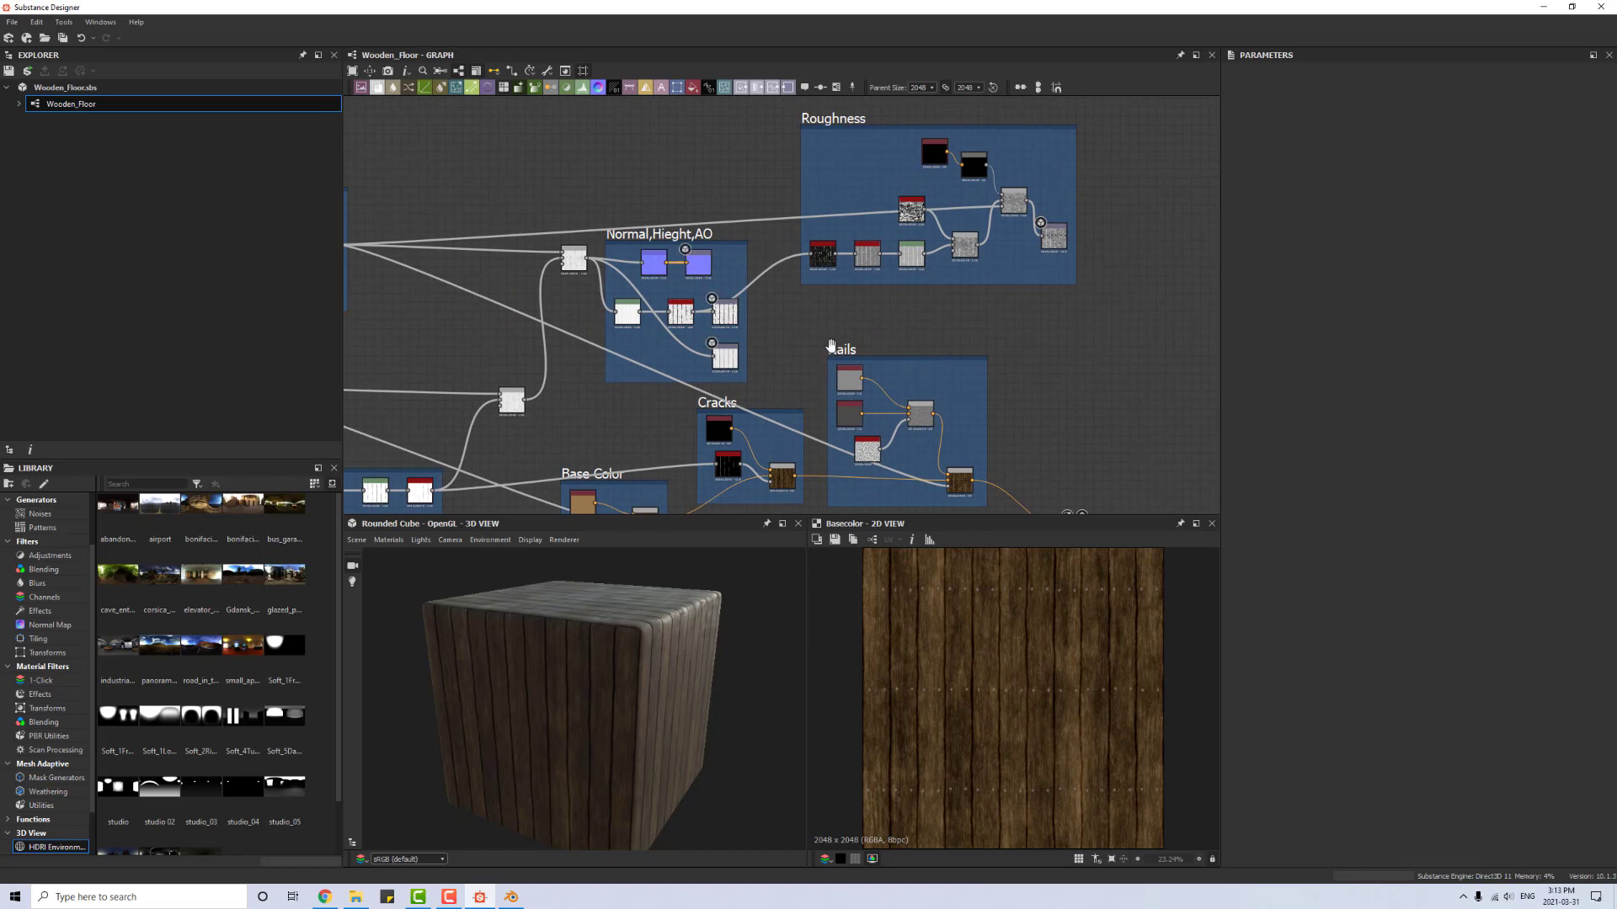
# Step: Export all the material's output maps as PNG to the WoodenFloor folder within Blender Assets/Substance Designer Materials
pyautogui.click(549, 74)
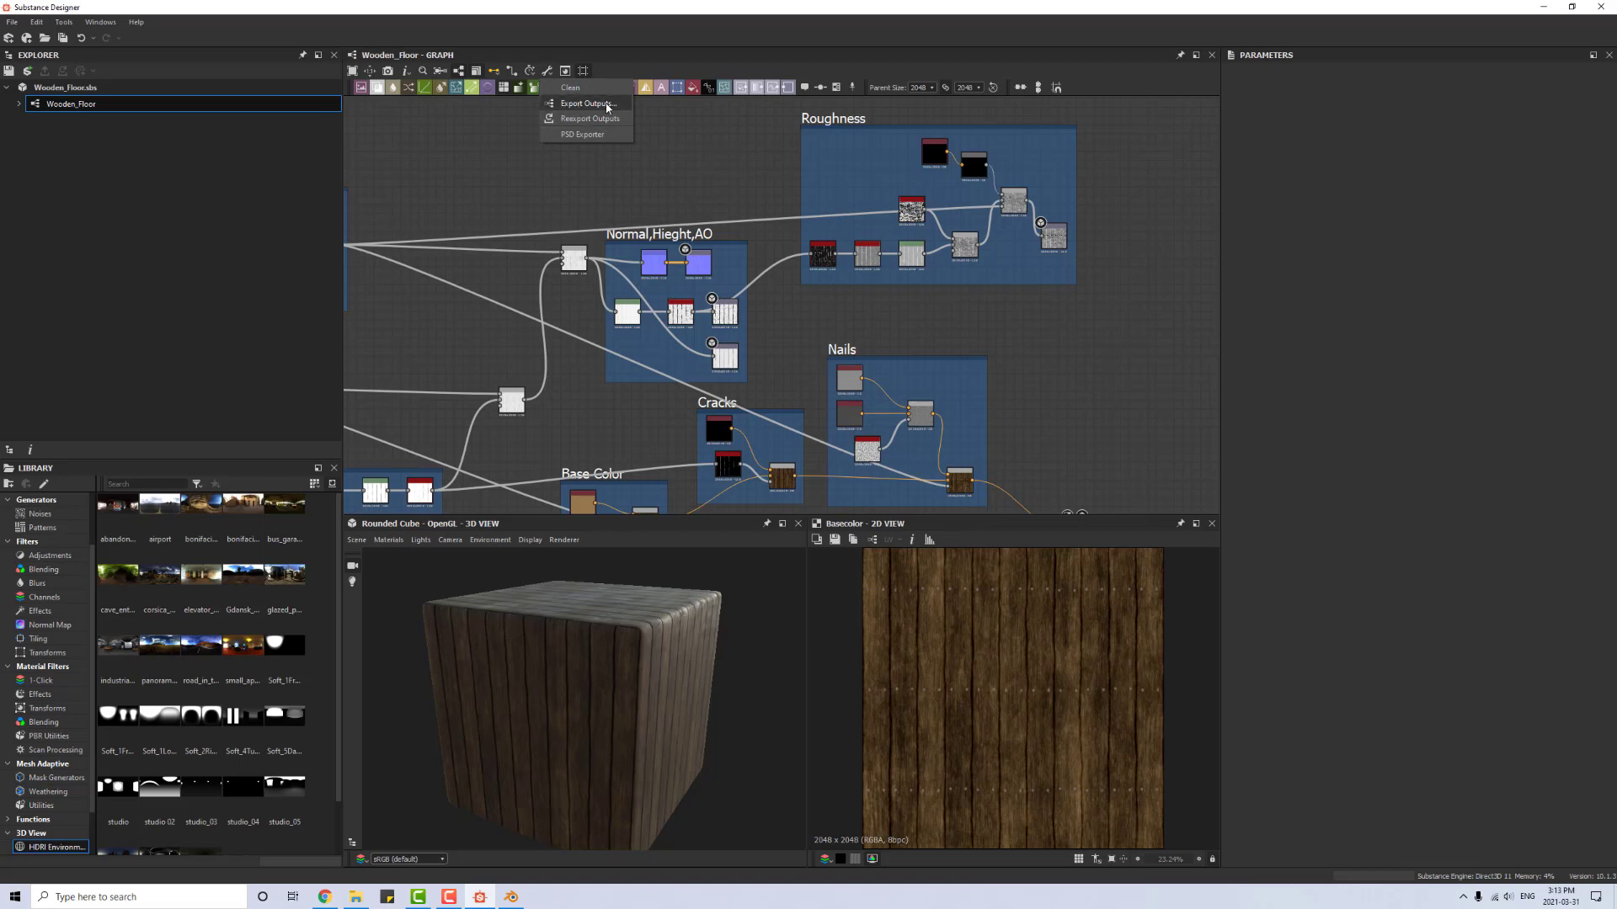
pyautogui.click(607, 105)
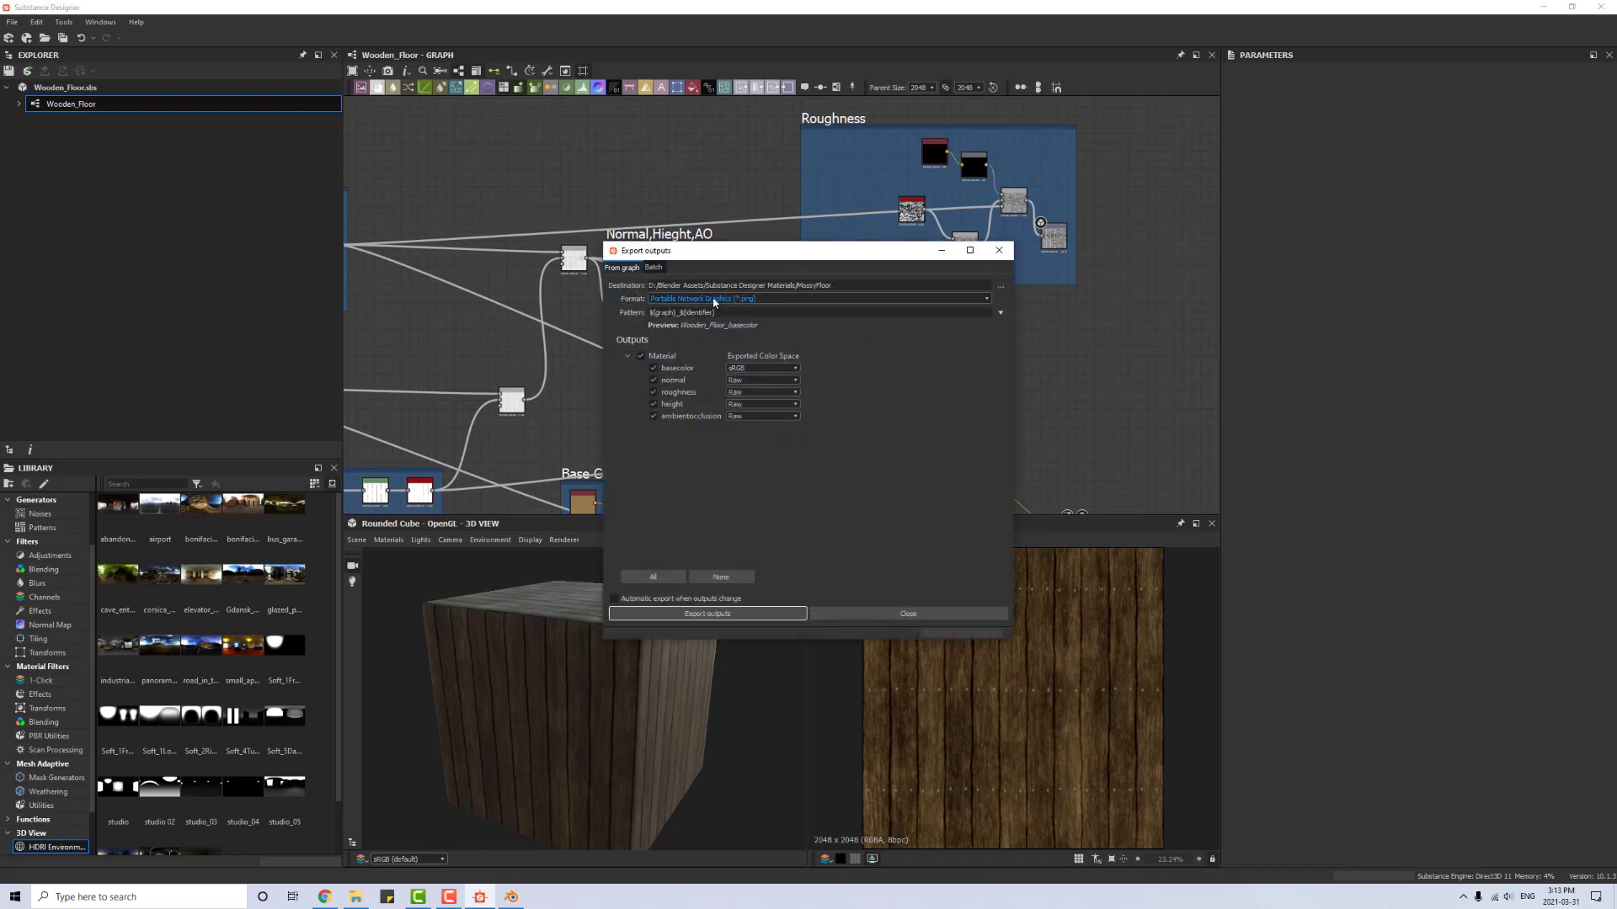
pyautogui.click(1001, 287)
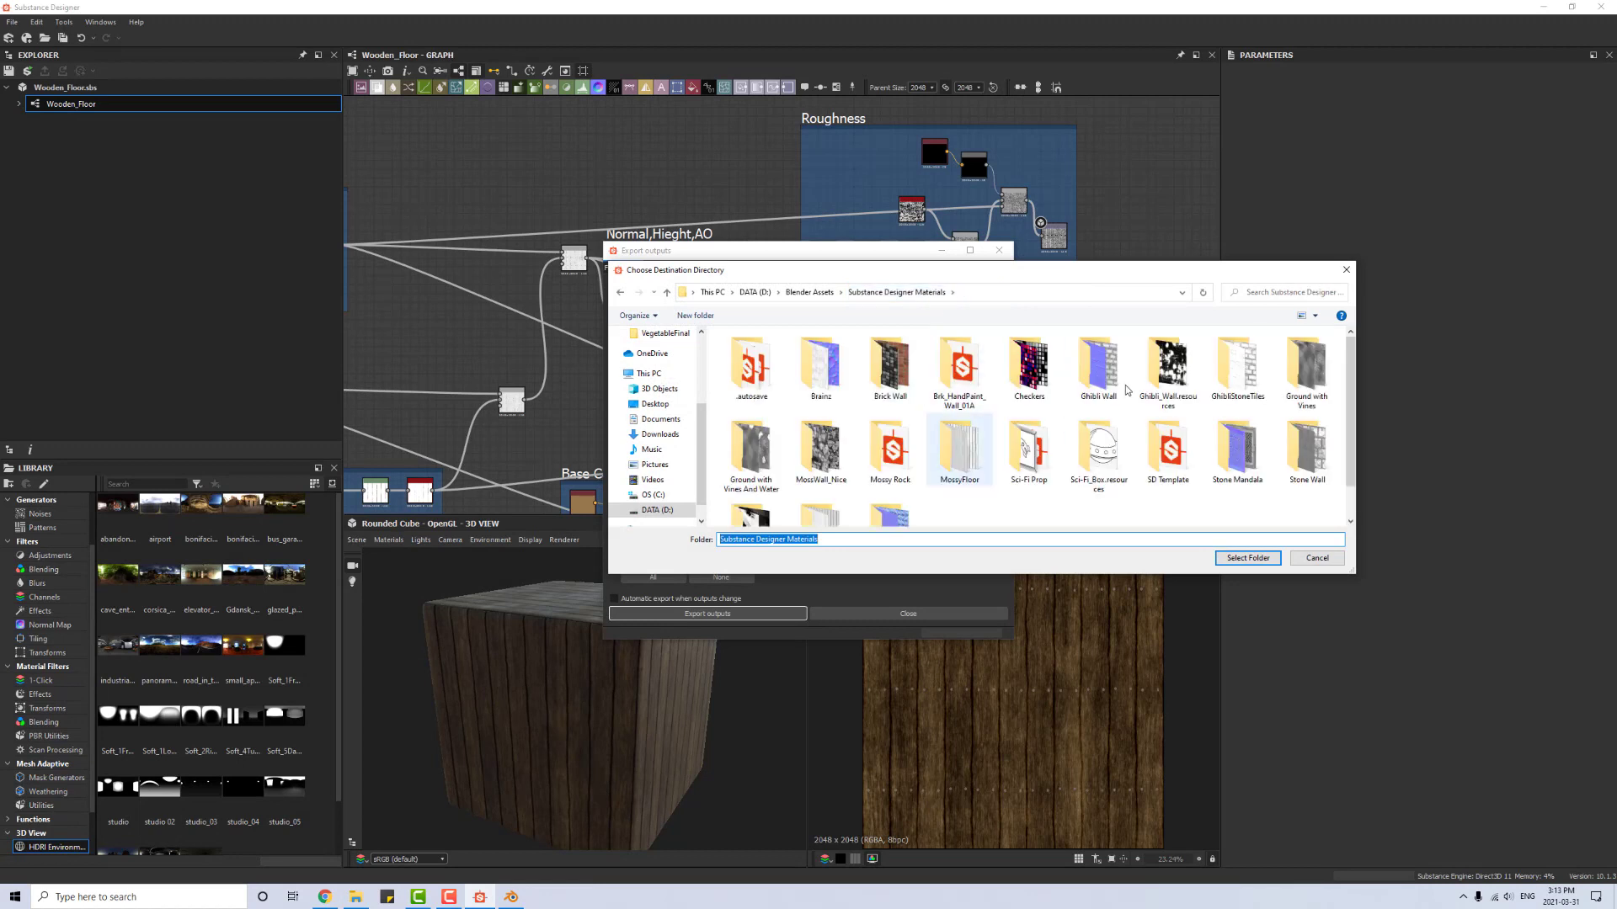
pyautogui.scroll(-1, 1126, 389)
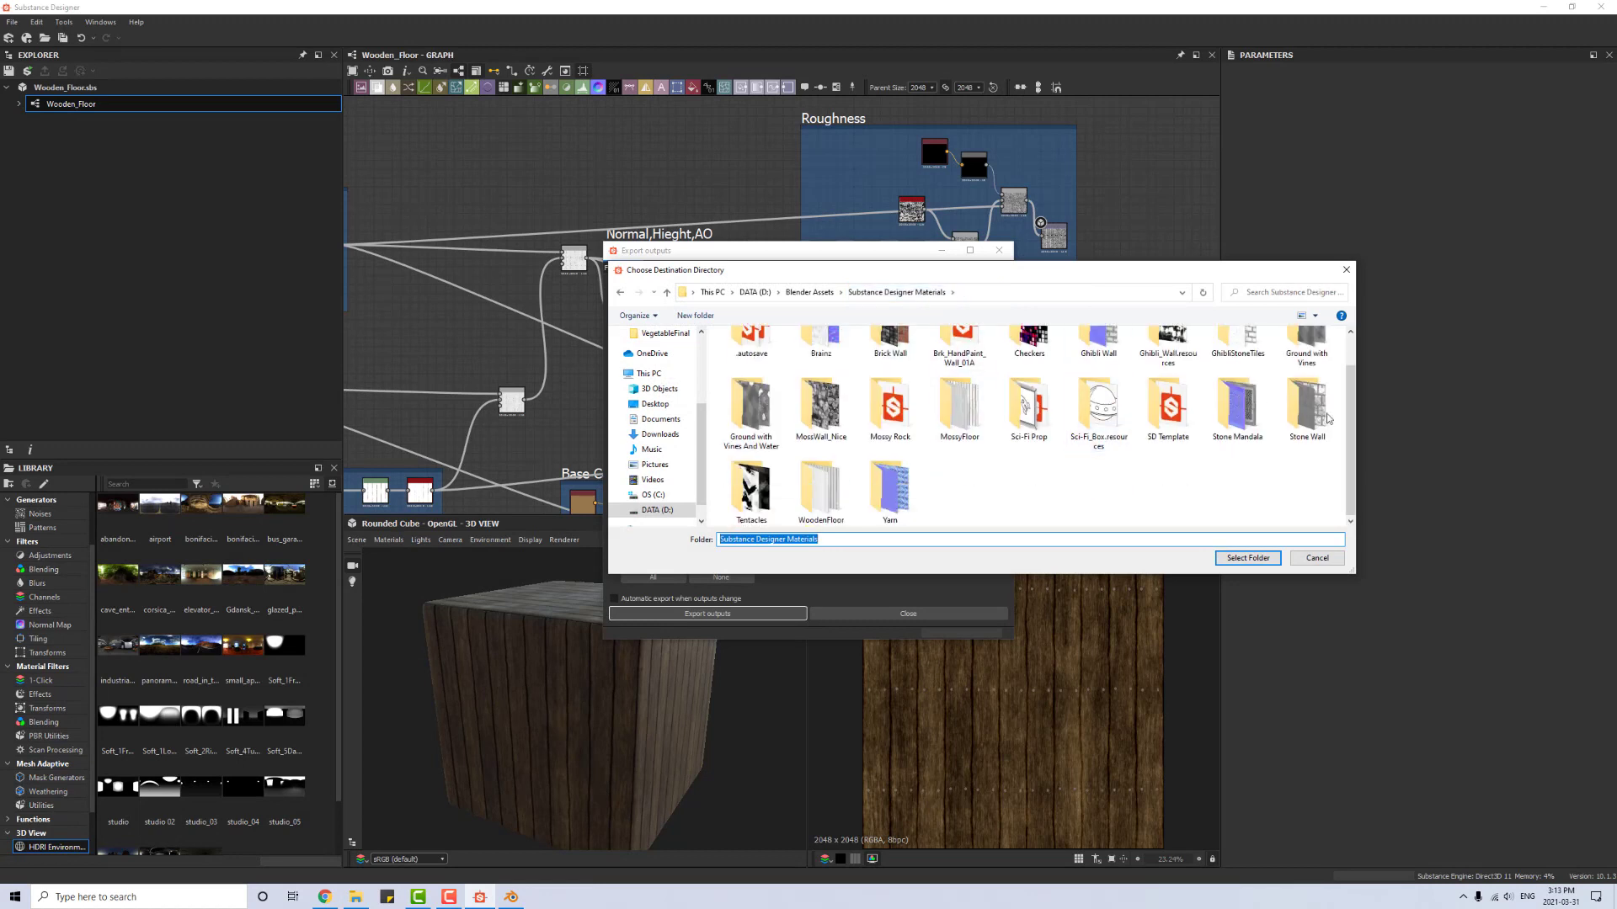
pyautogui.doubleClick(821, 488)
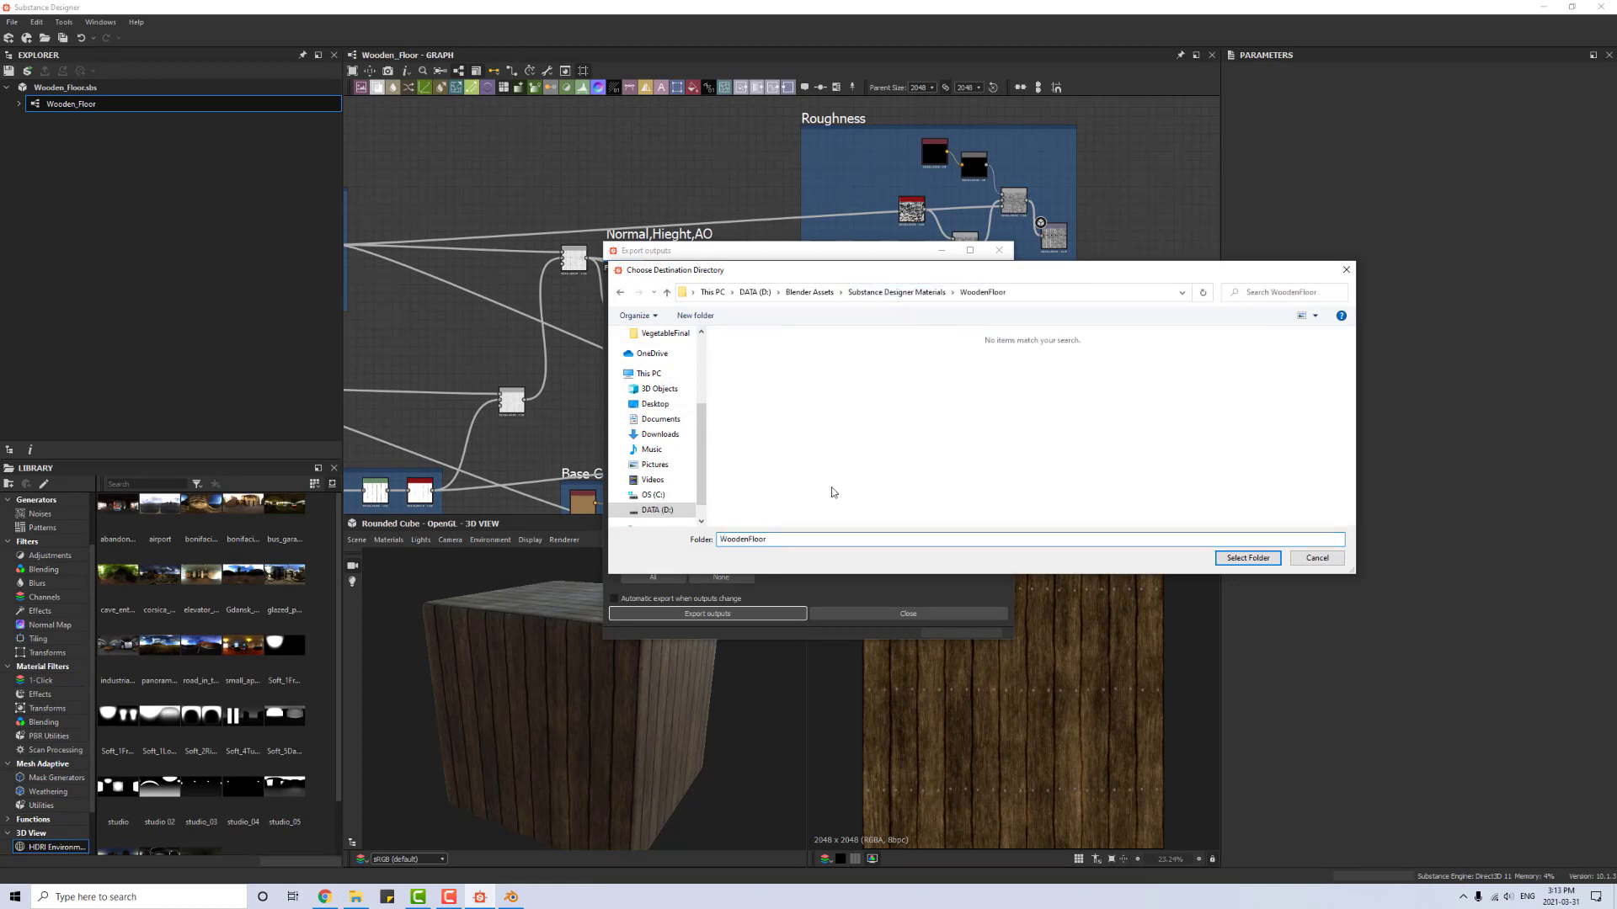
pyautogui.click(1247, 559)
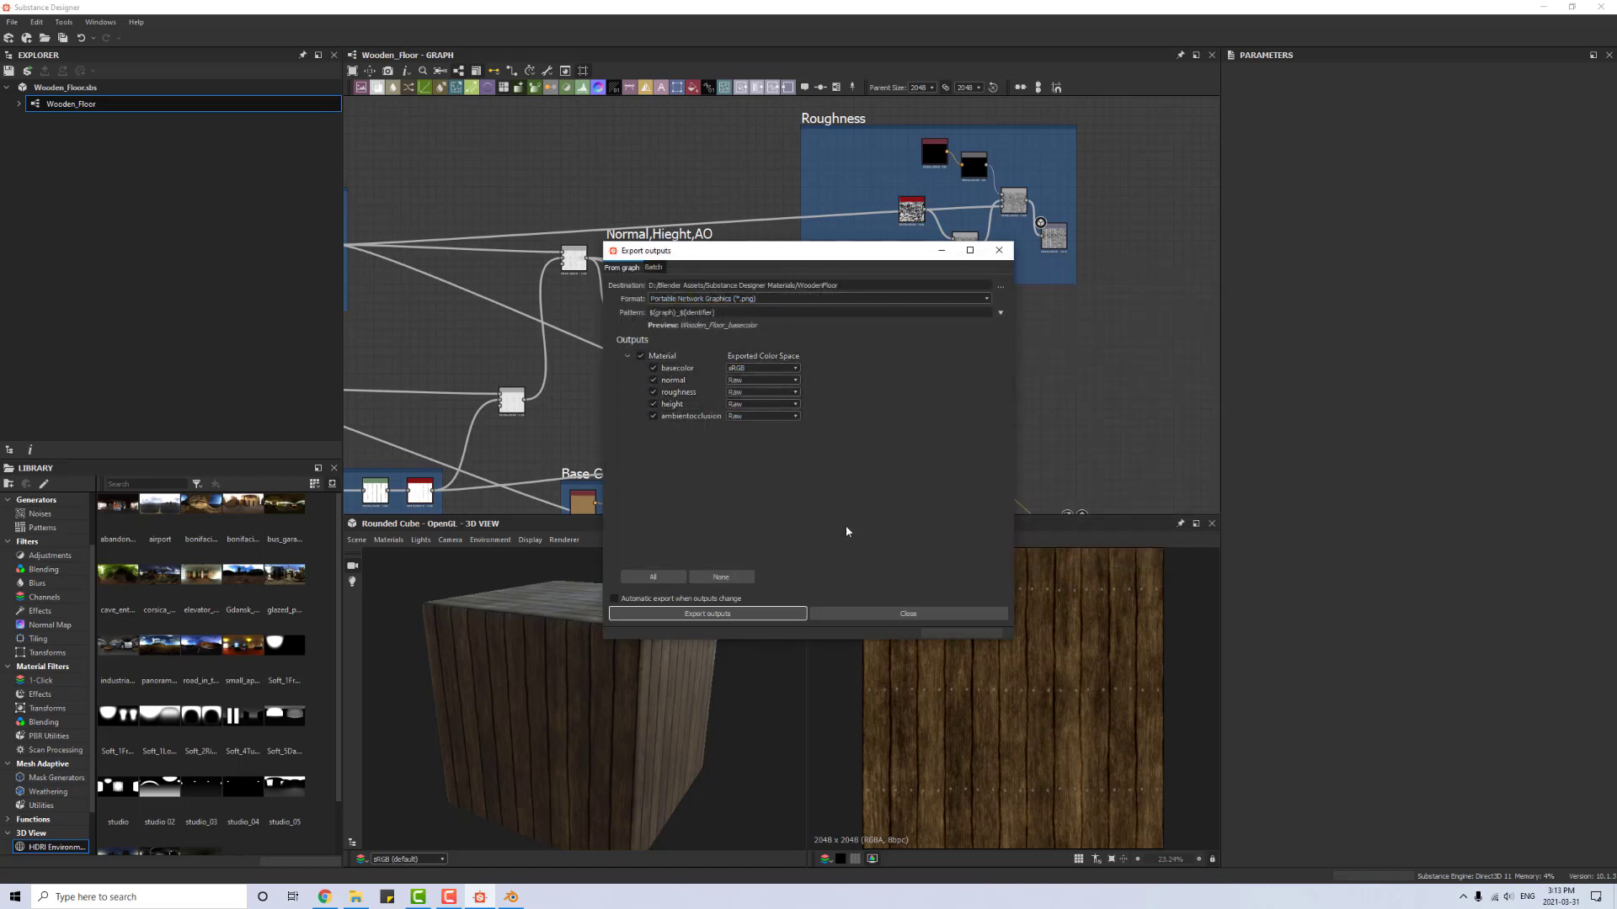
pyautogui.click(746, 620)
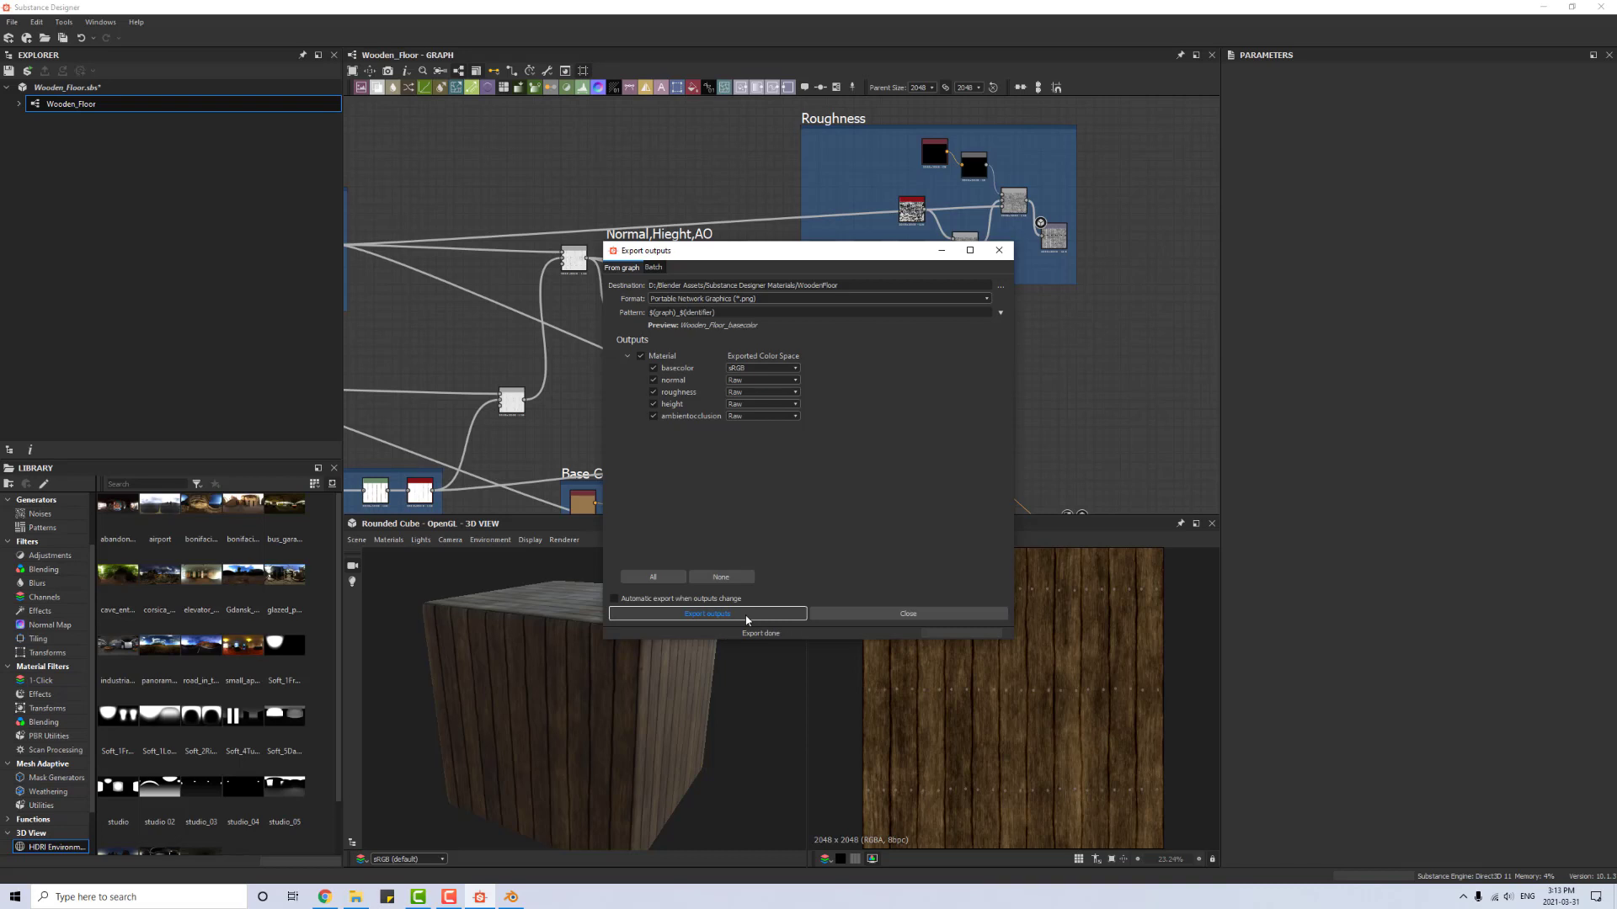
pyautogui.click(1010, 255)
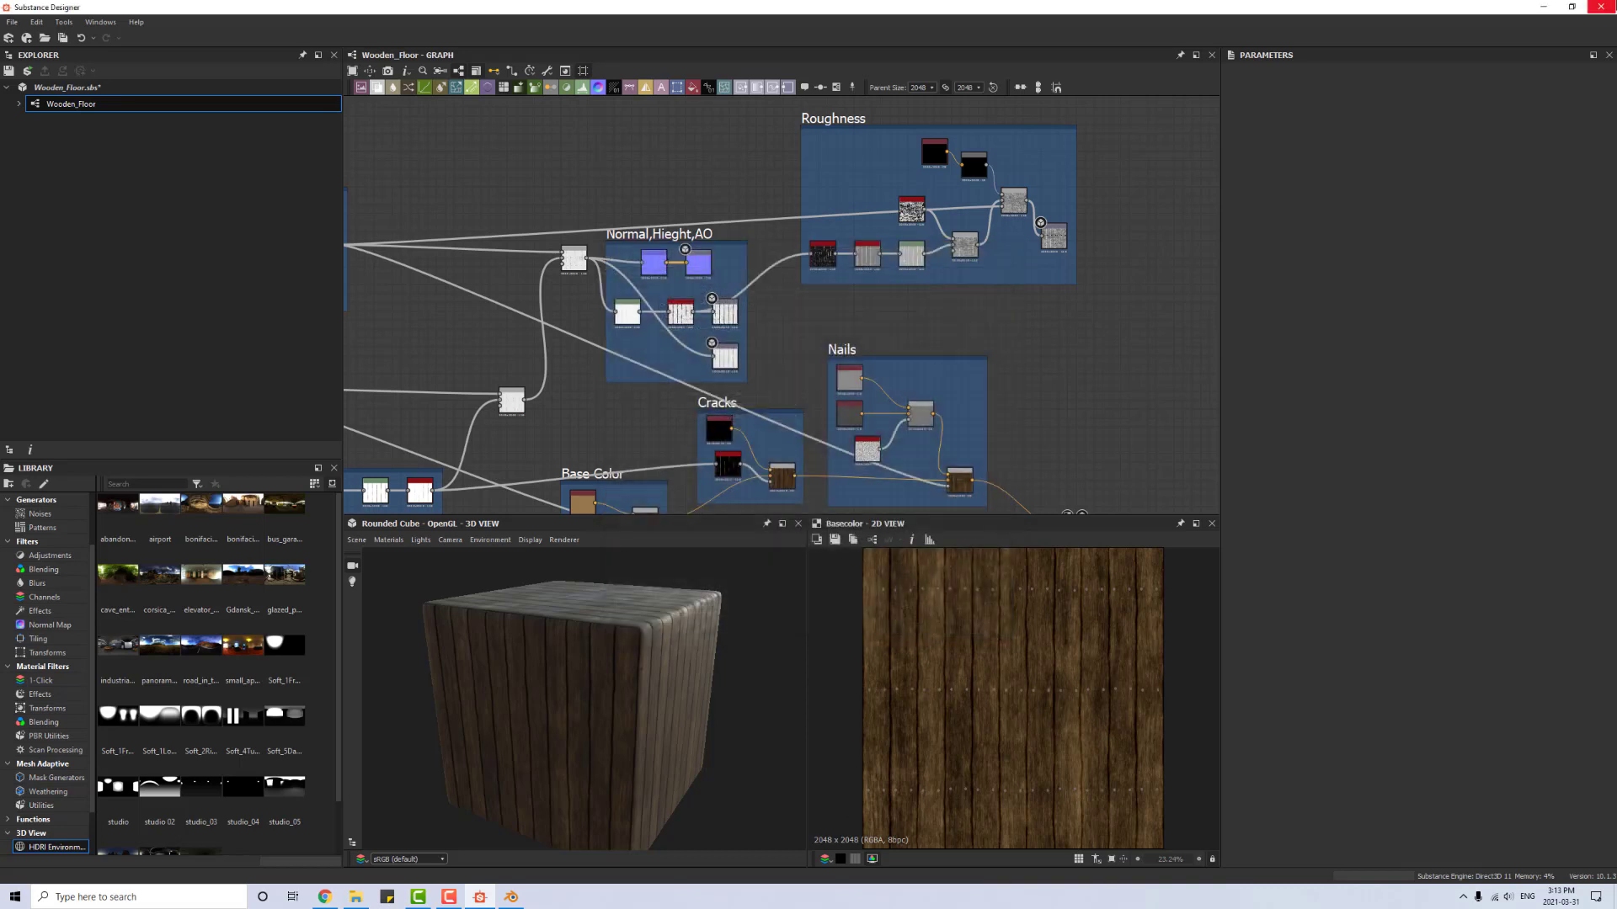
# Step: Close Substance Designer and switch to Blender
pyautogui.hotkey('alt', 'F4')
pyautogui.click(808, 460)
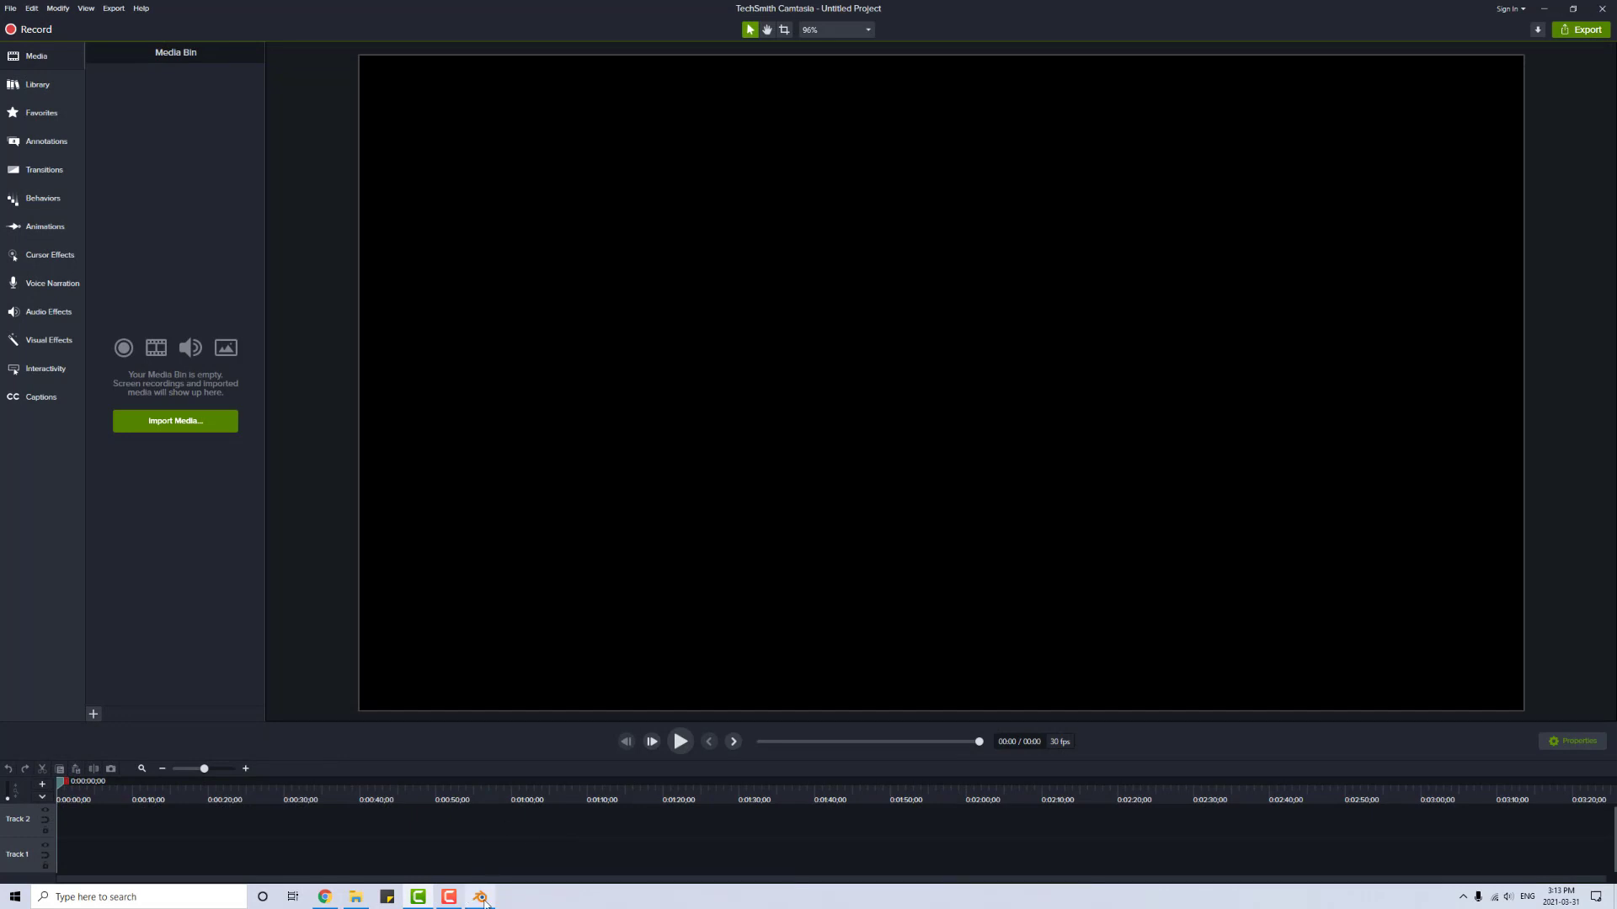
pyautogui.moveTo(482, 901)
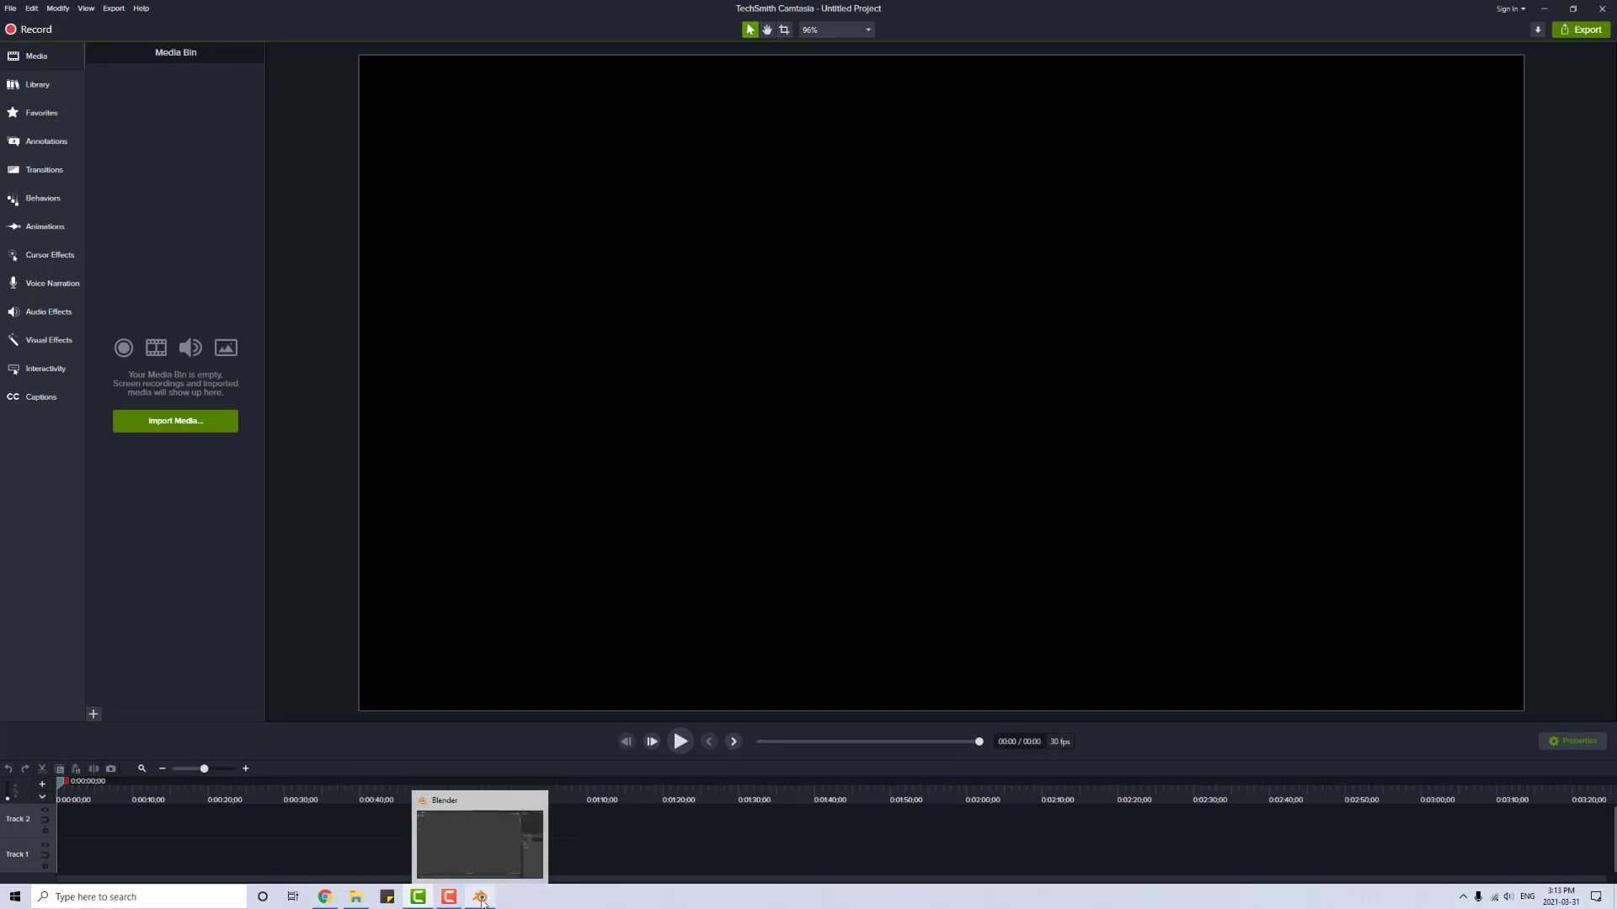
pyautogui.click(481, 898)
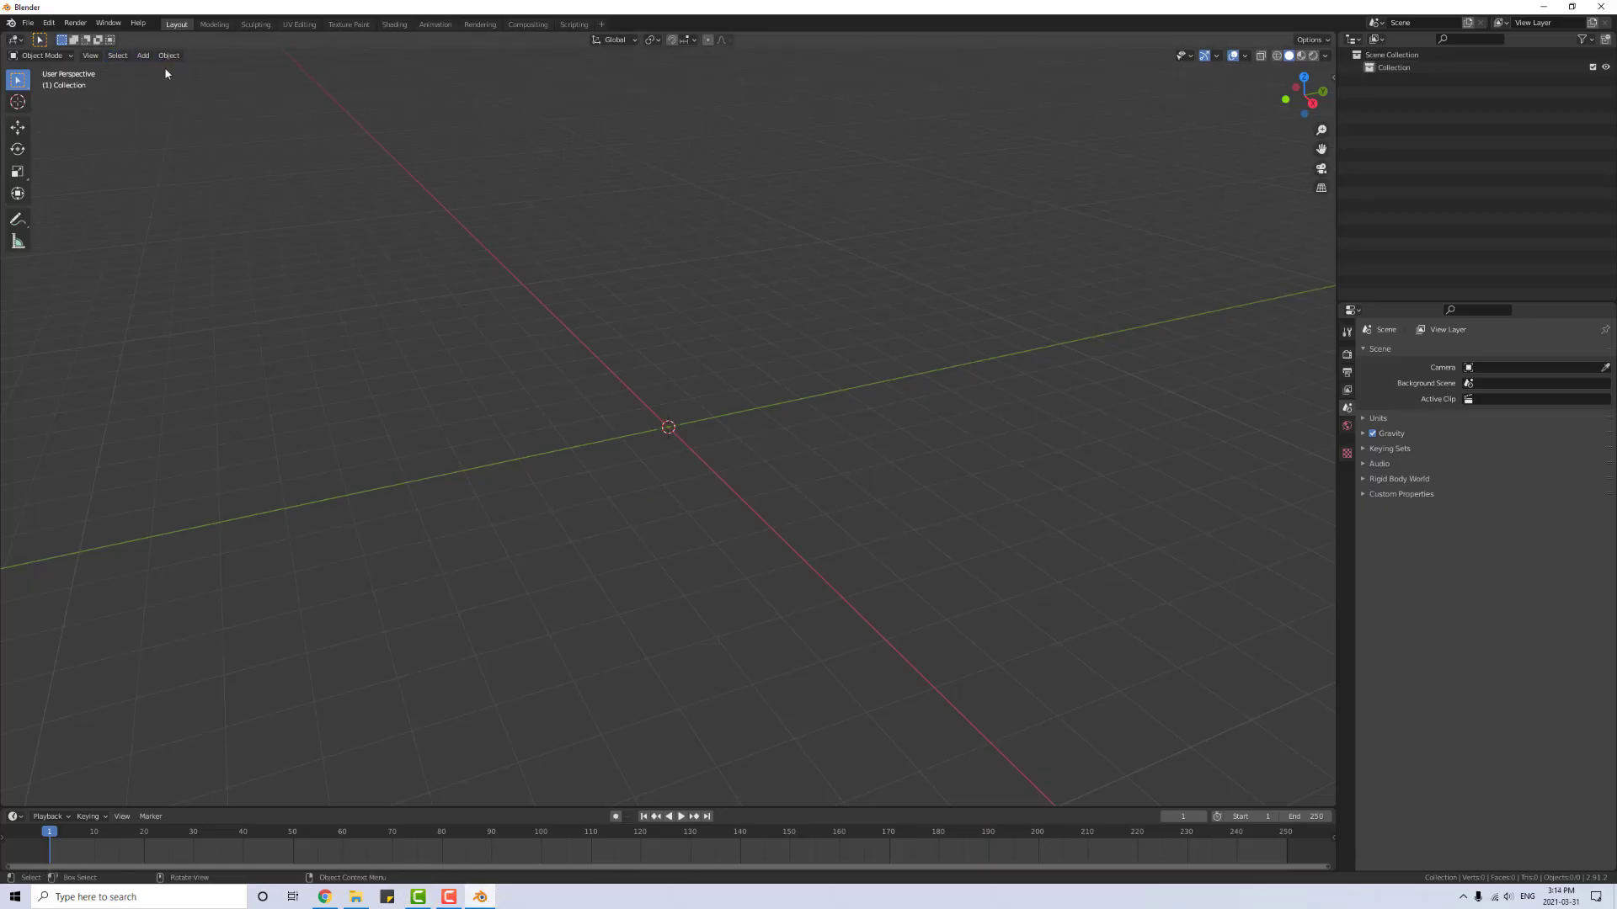
# Step: Add a plane mesh at the scene origin and scale it up uniformly to about 2.8
pyautogui.click(140, 61)
pyautogui.moveTo(194, 69)
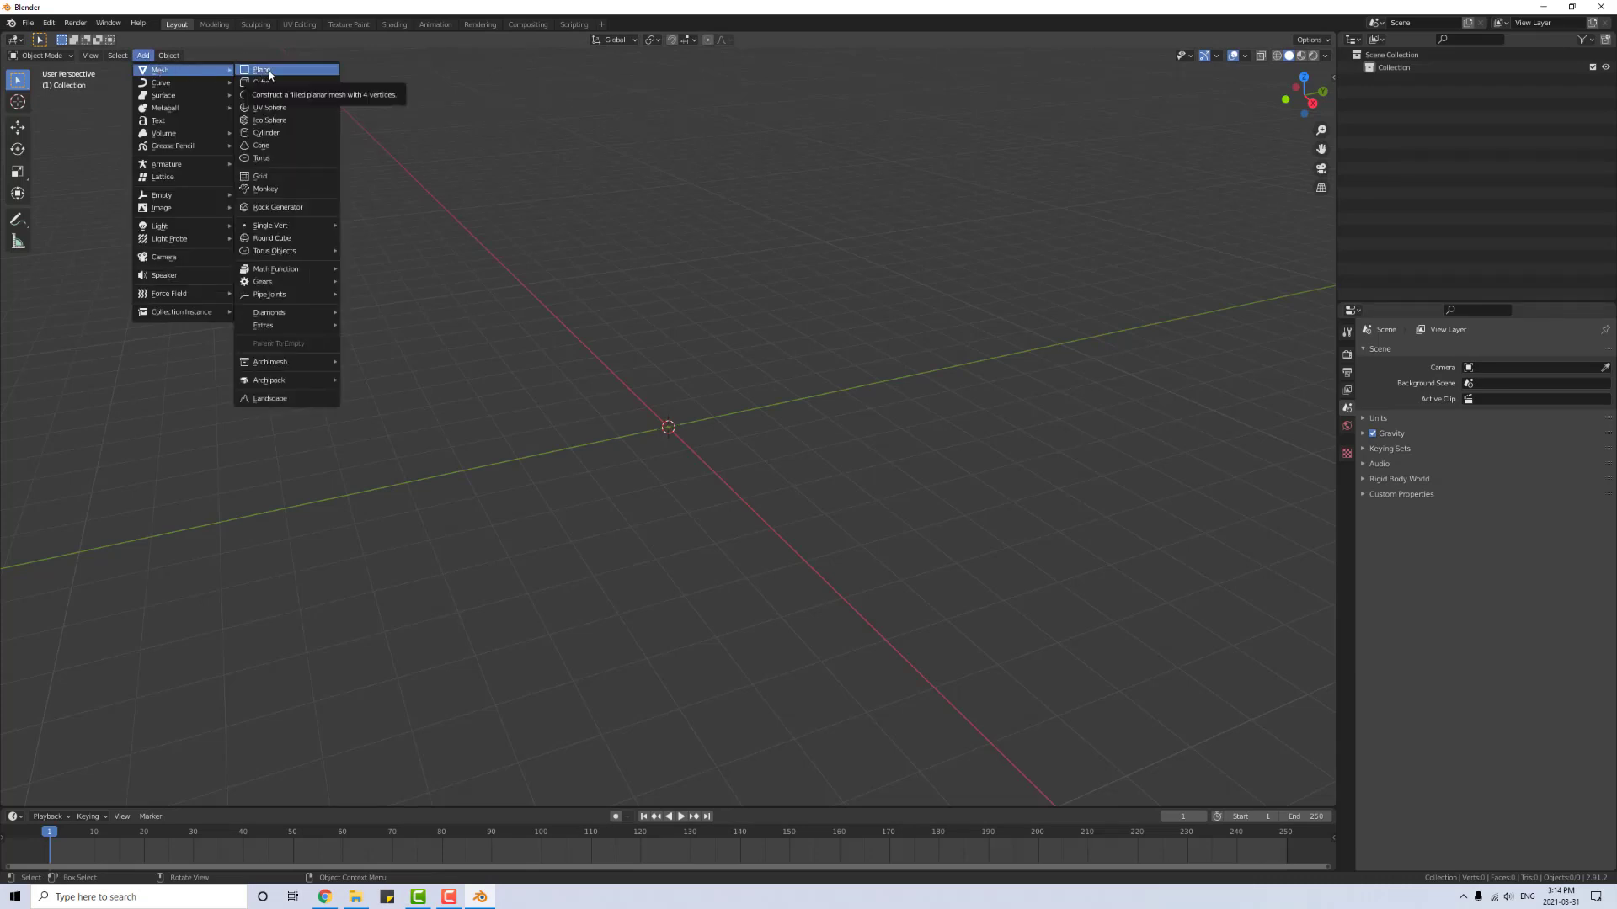
pyautogui.click(268, 74)
pyautogui.press('s')
pyautogui.click(996, 418)
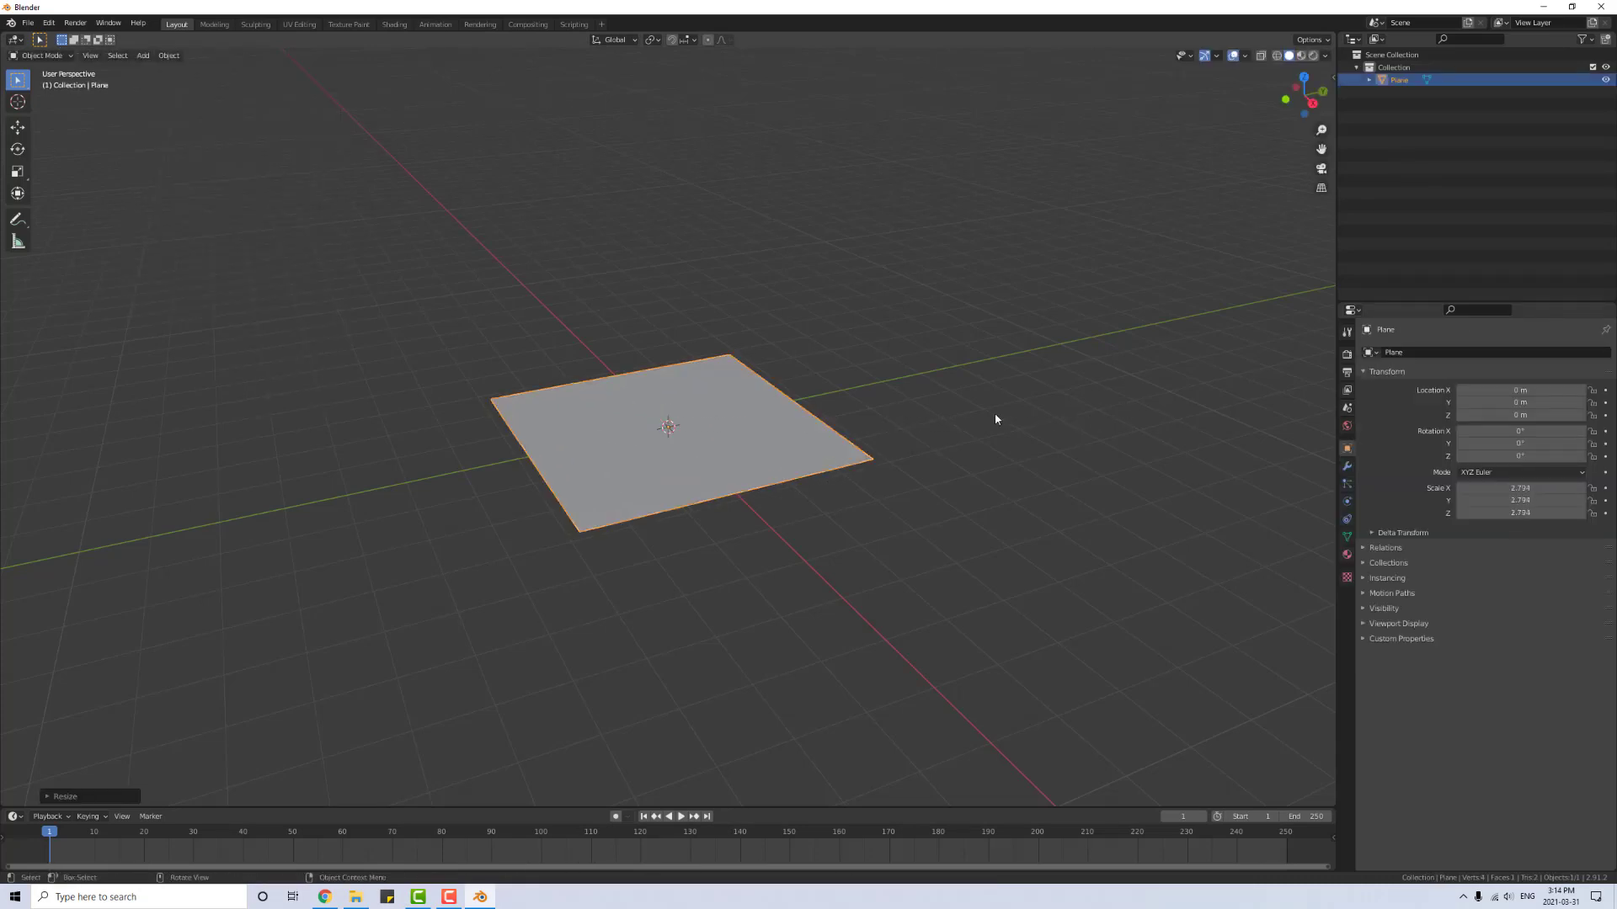
pyautogui.moveTo(996, 419); pyautogui.dragTo(883, 377, button='middle')
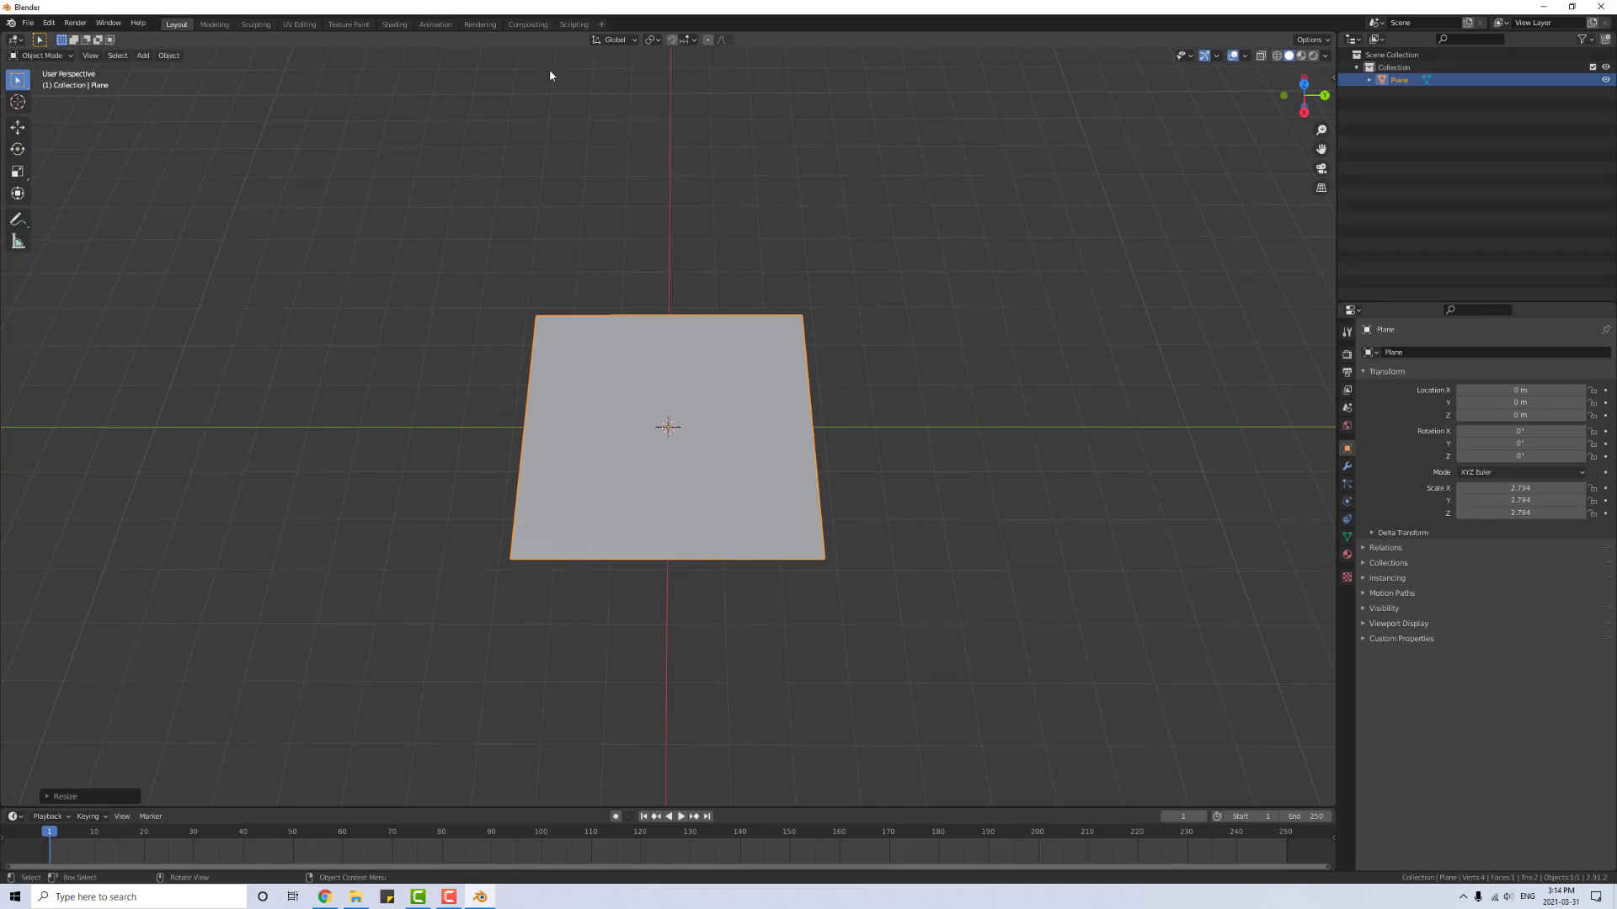
# Step: Switch to the Shading workspace and create a new material for the plane
pyautogui.click(394, 24)
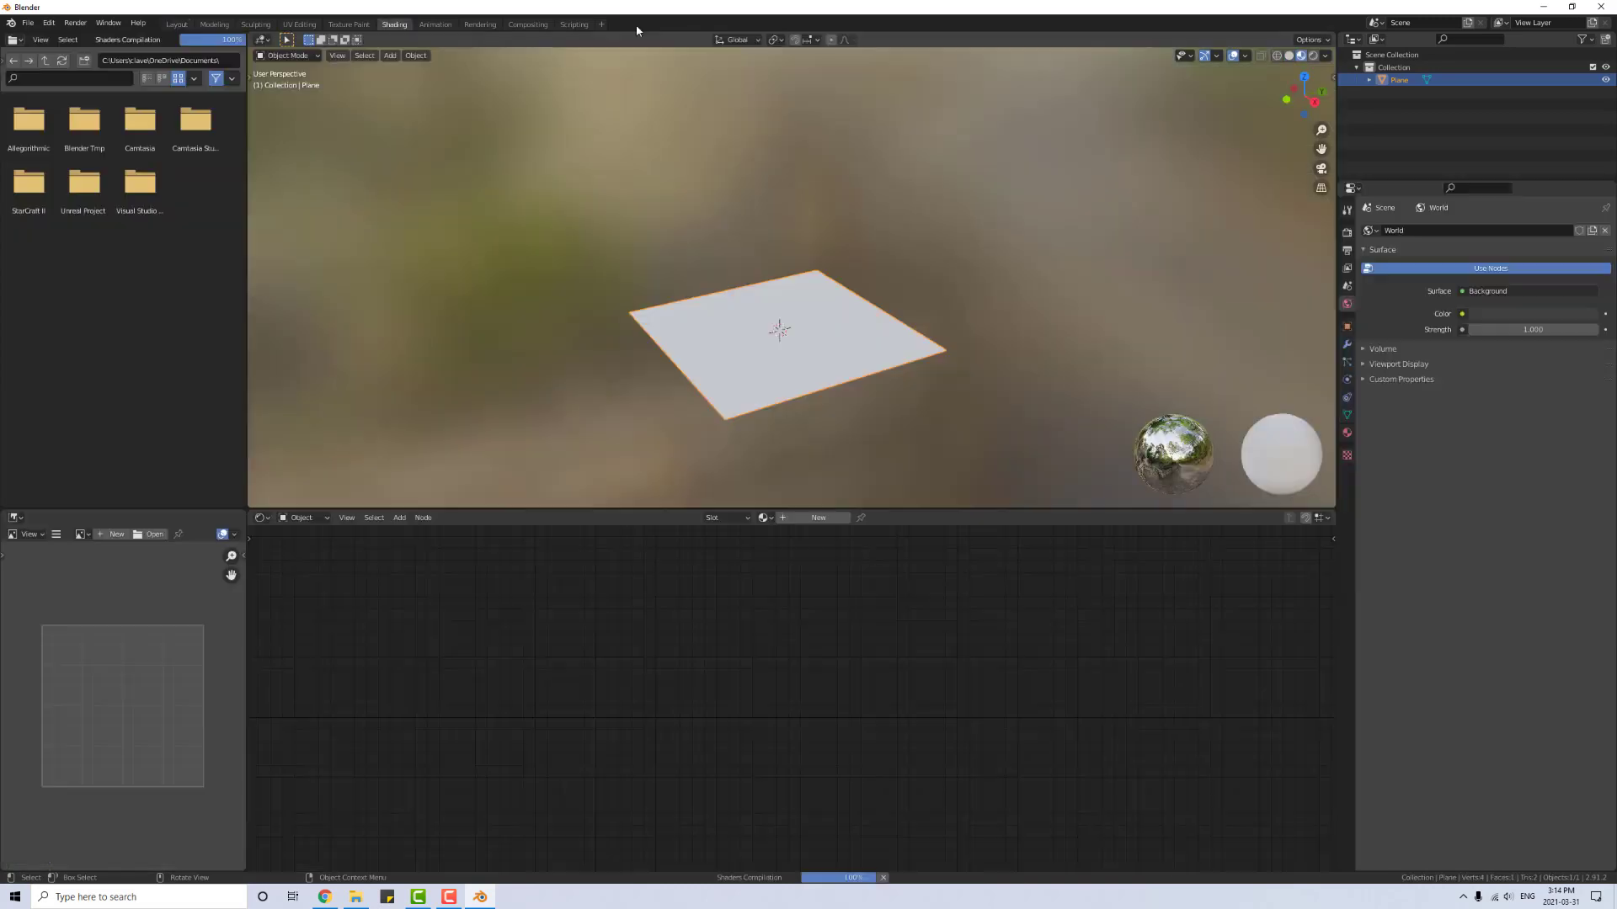
pyautogui.click(787, 517)
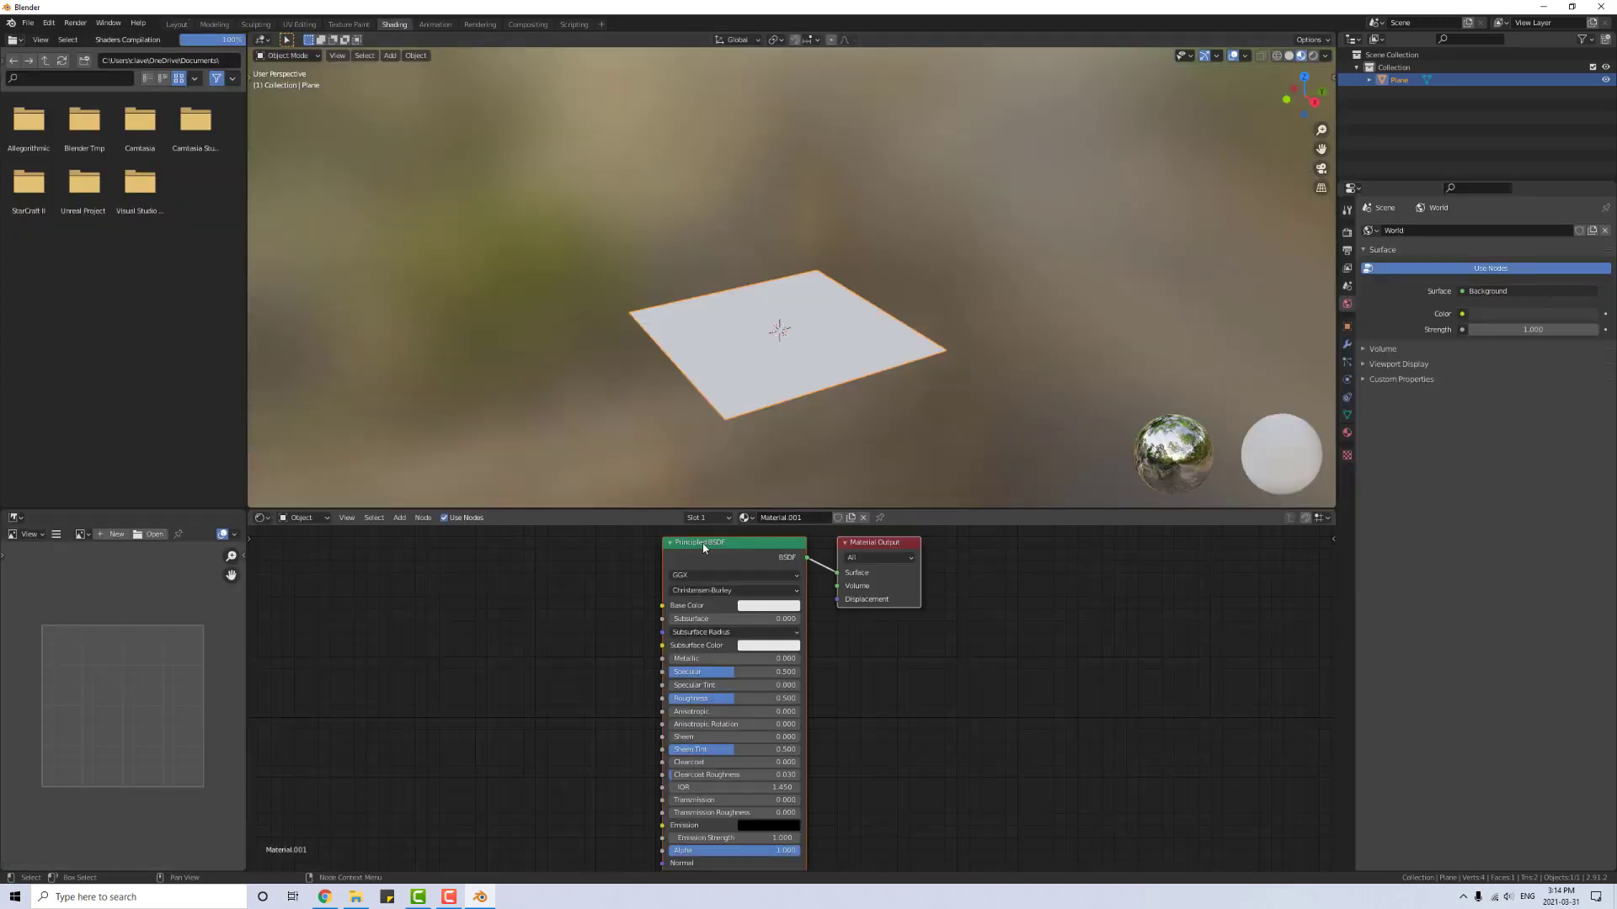
pyautogui.scroll(-2, 757, 609)
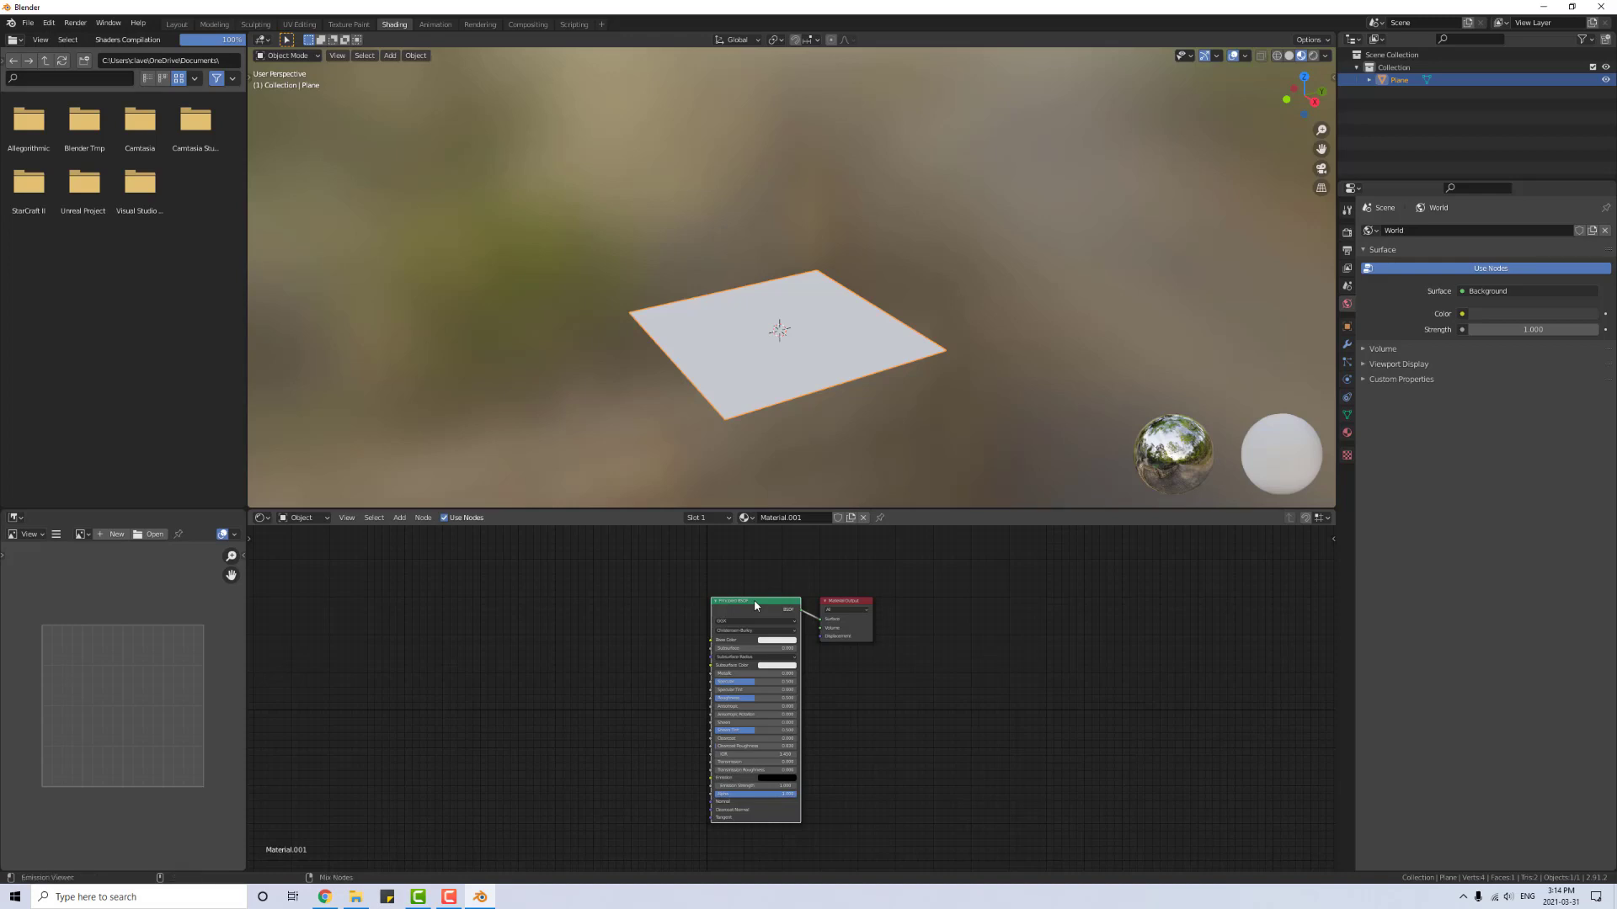
# Step: Start the Principled Texture Setup on the Principled BSDF node and browse to the Blender Assets folder on the D: drive
pyautogui.hotkey('ctrl', 'shift', 't')
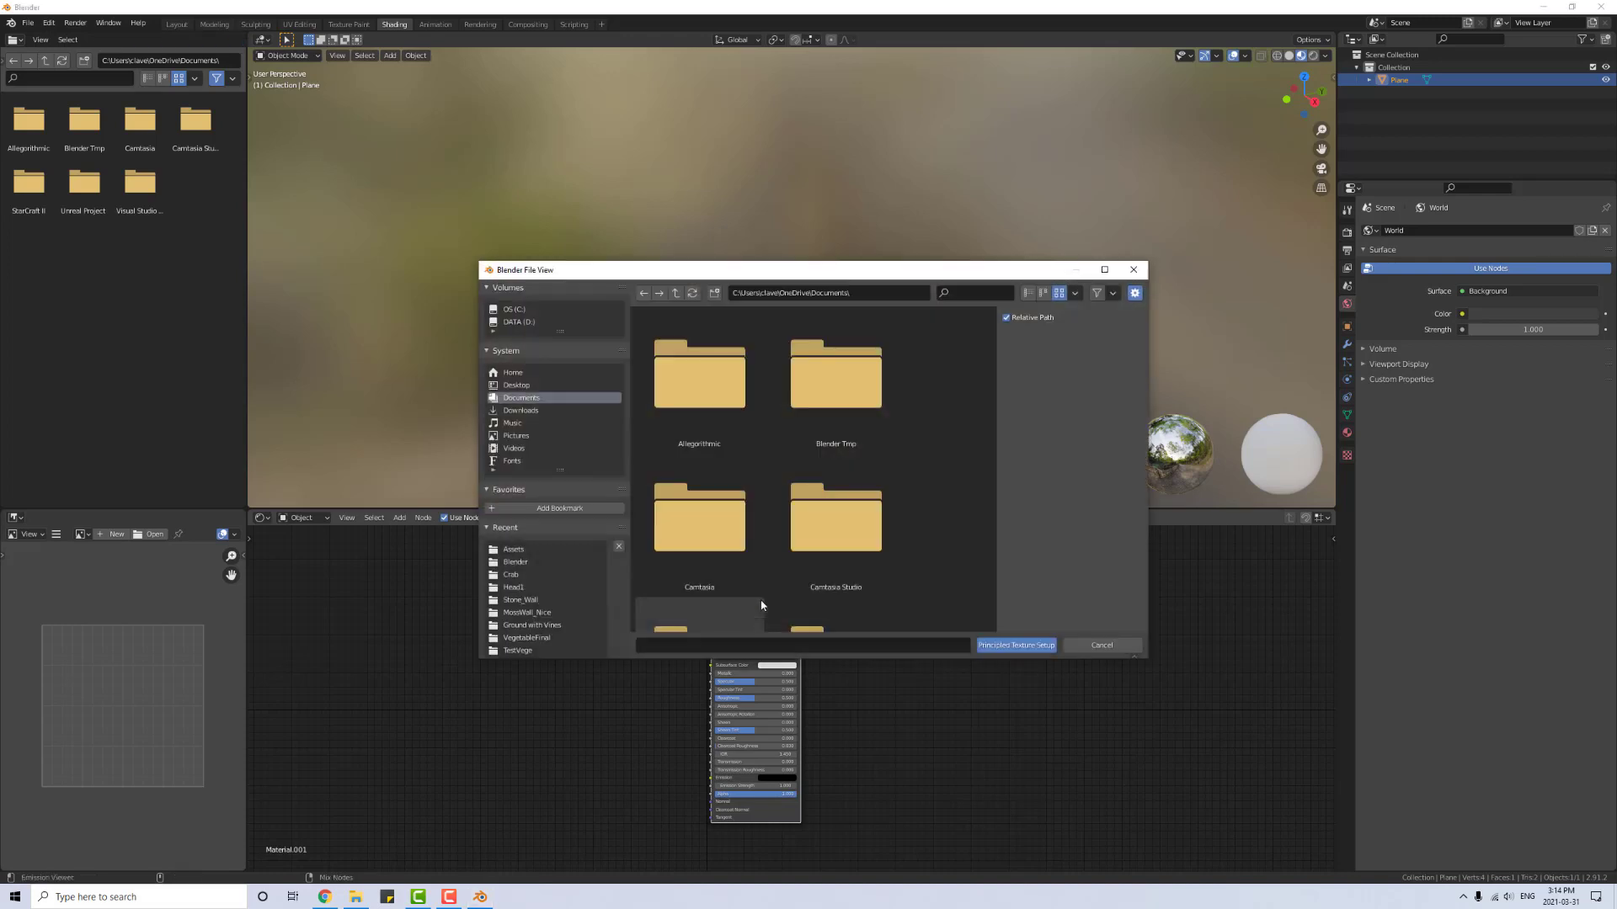
pyautogui.scroll(-2, 818, 461)
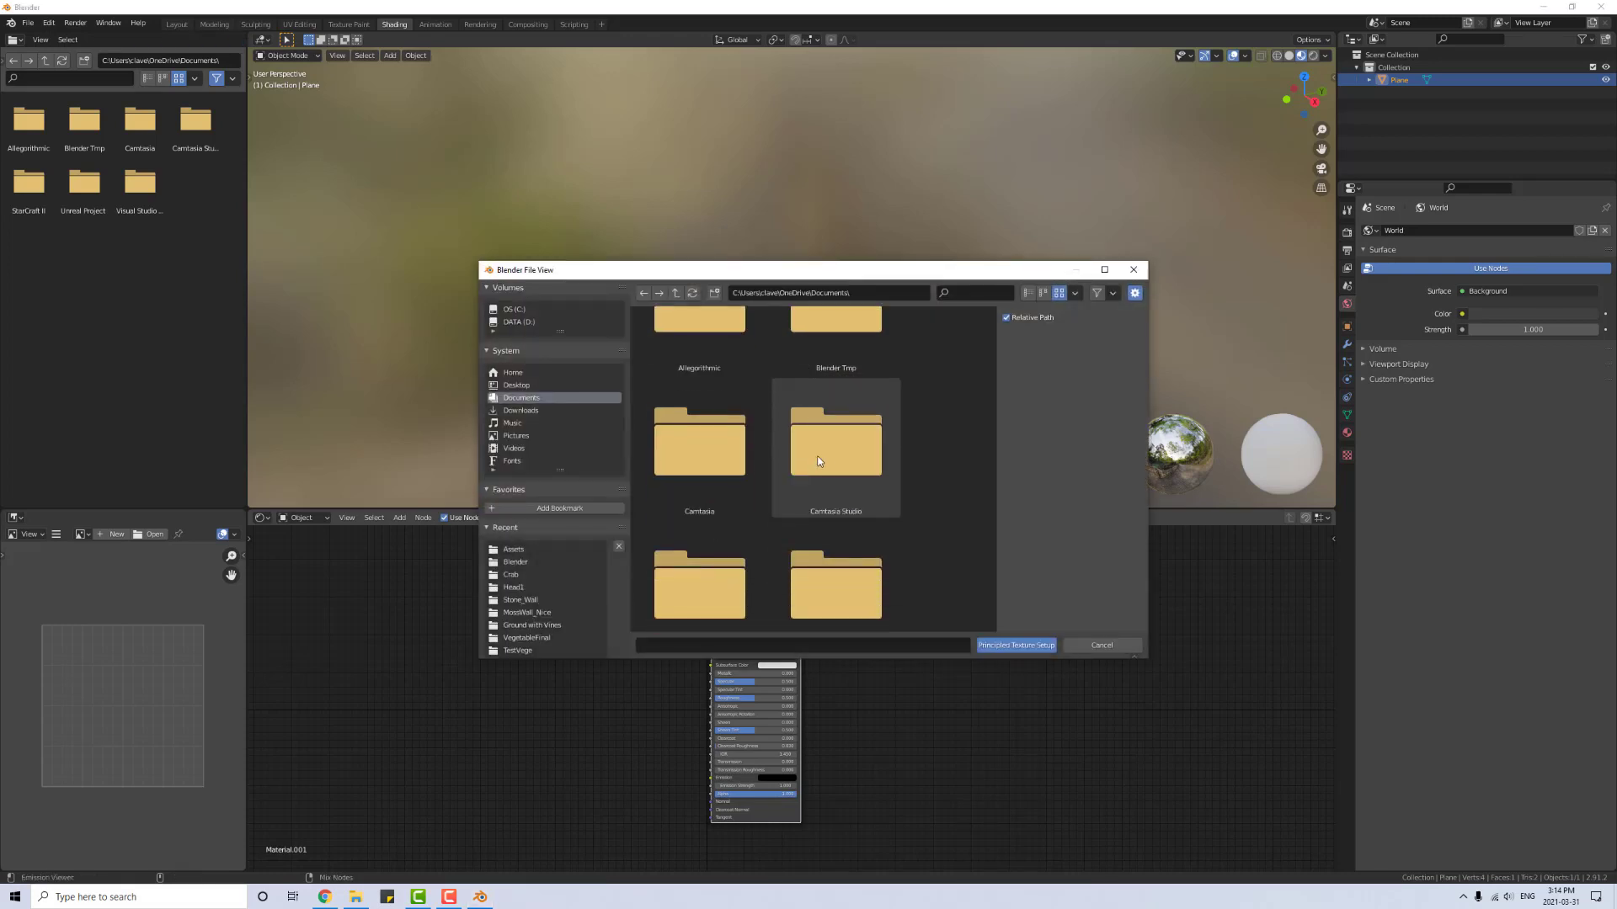
pyautogui.scroll(2, 755, 462)
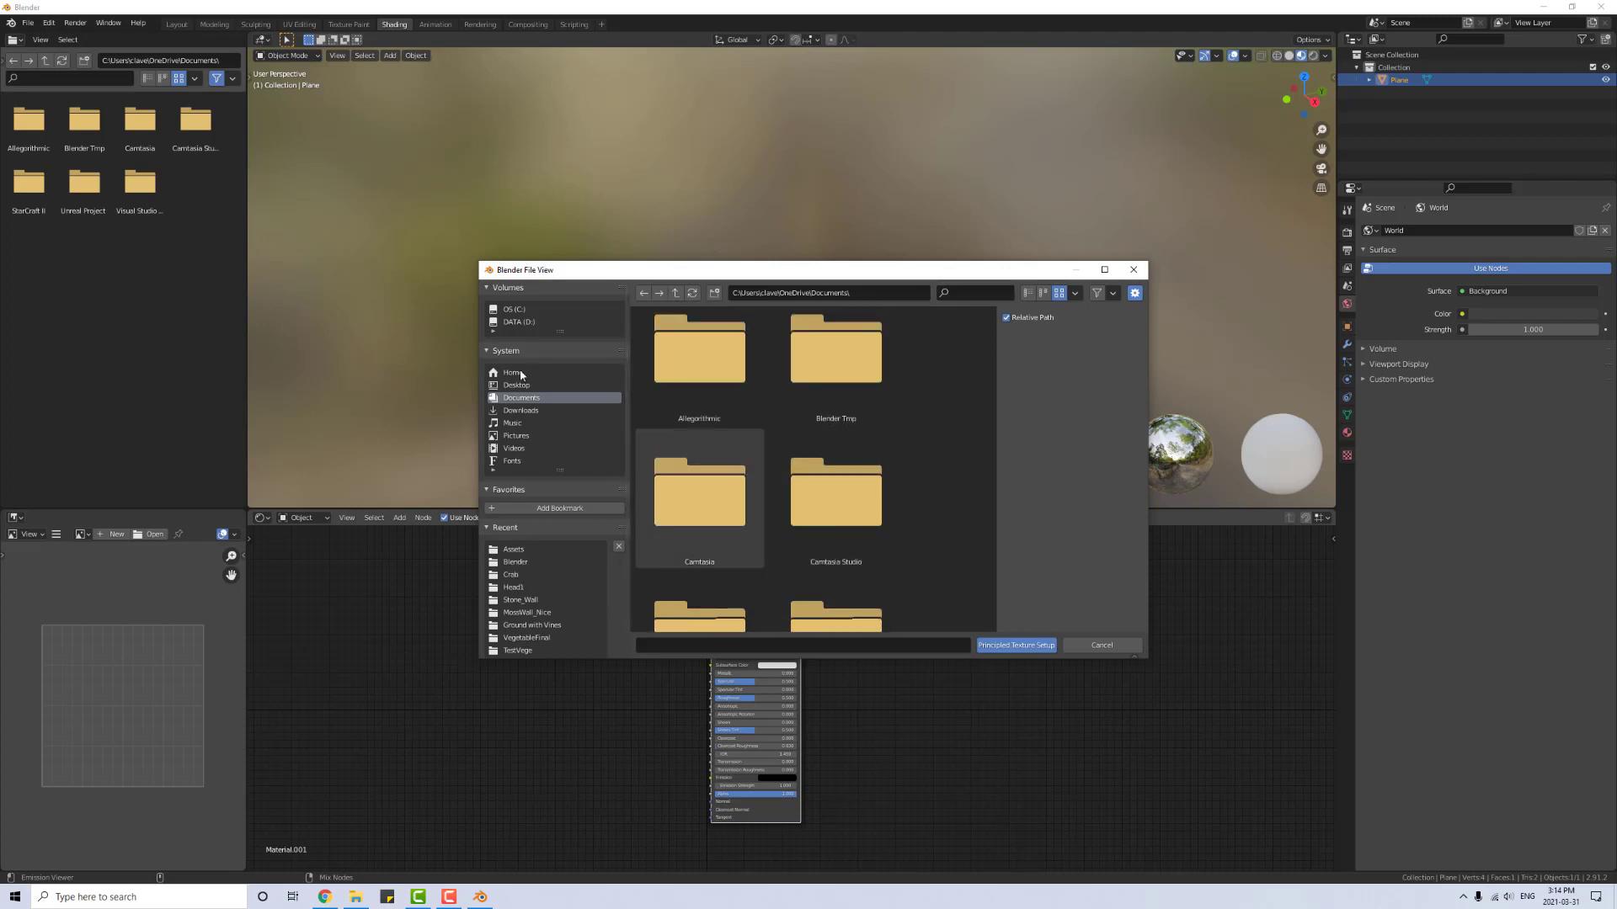
pyautogui.click(517, 322)
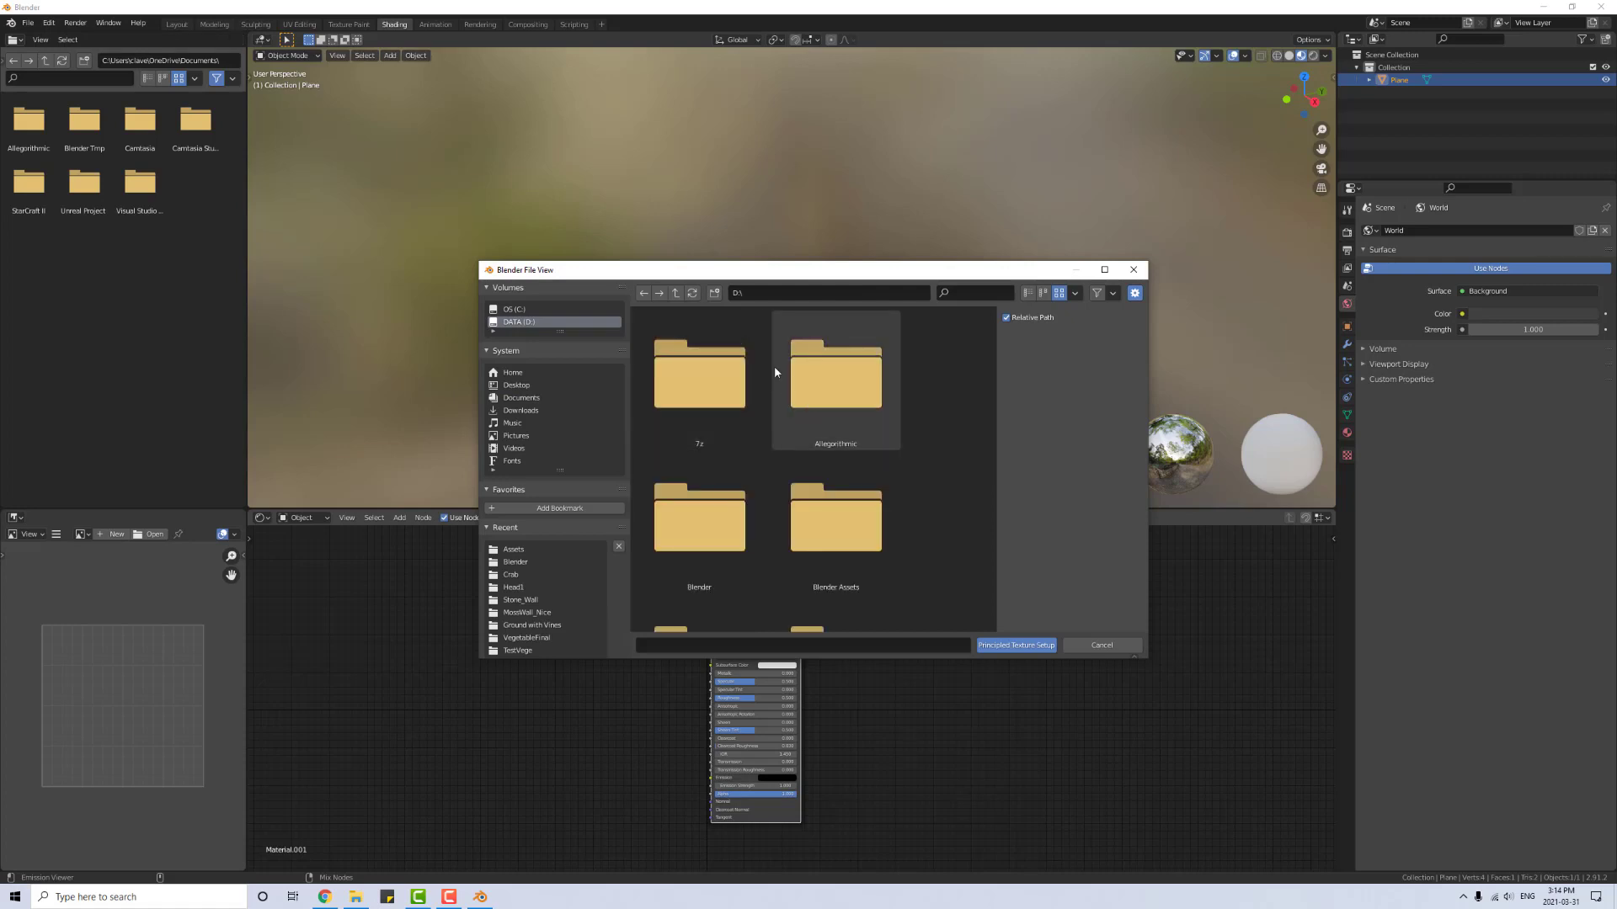
pyautogui.scroll(-2, 826, 478)
pyautogui.click(827, 478)
pyautogui.doubleClick(828, 479)
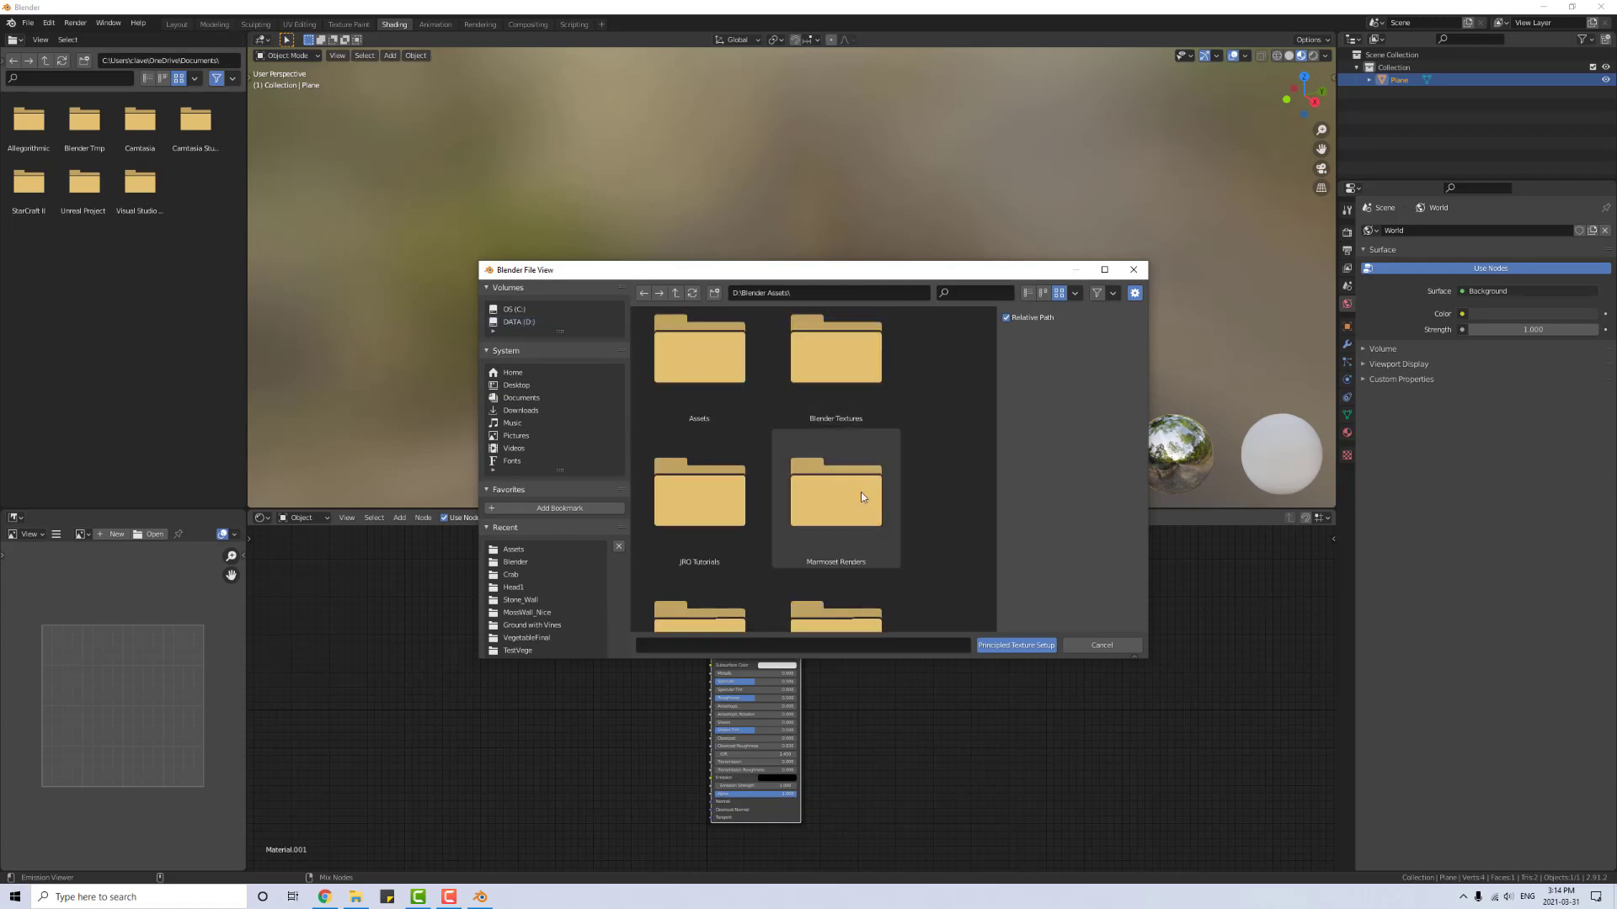
# Step: Find and open the Substance Designer Materials folder inside Blender Assets
pyautogui.scroll(-2, 740, 541)
pyautogui.scroll(4, 766, 489)
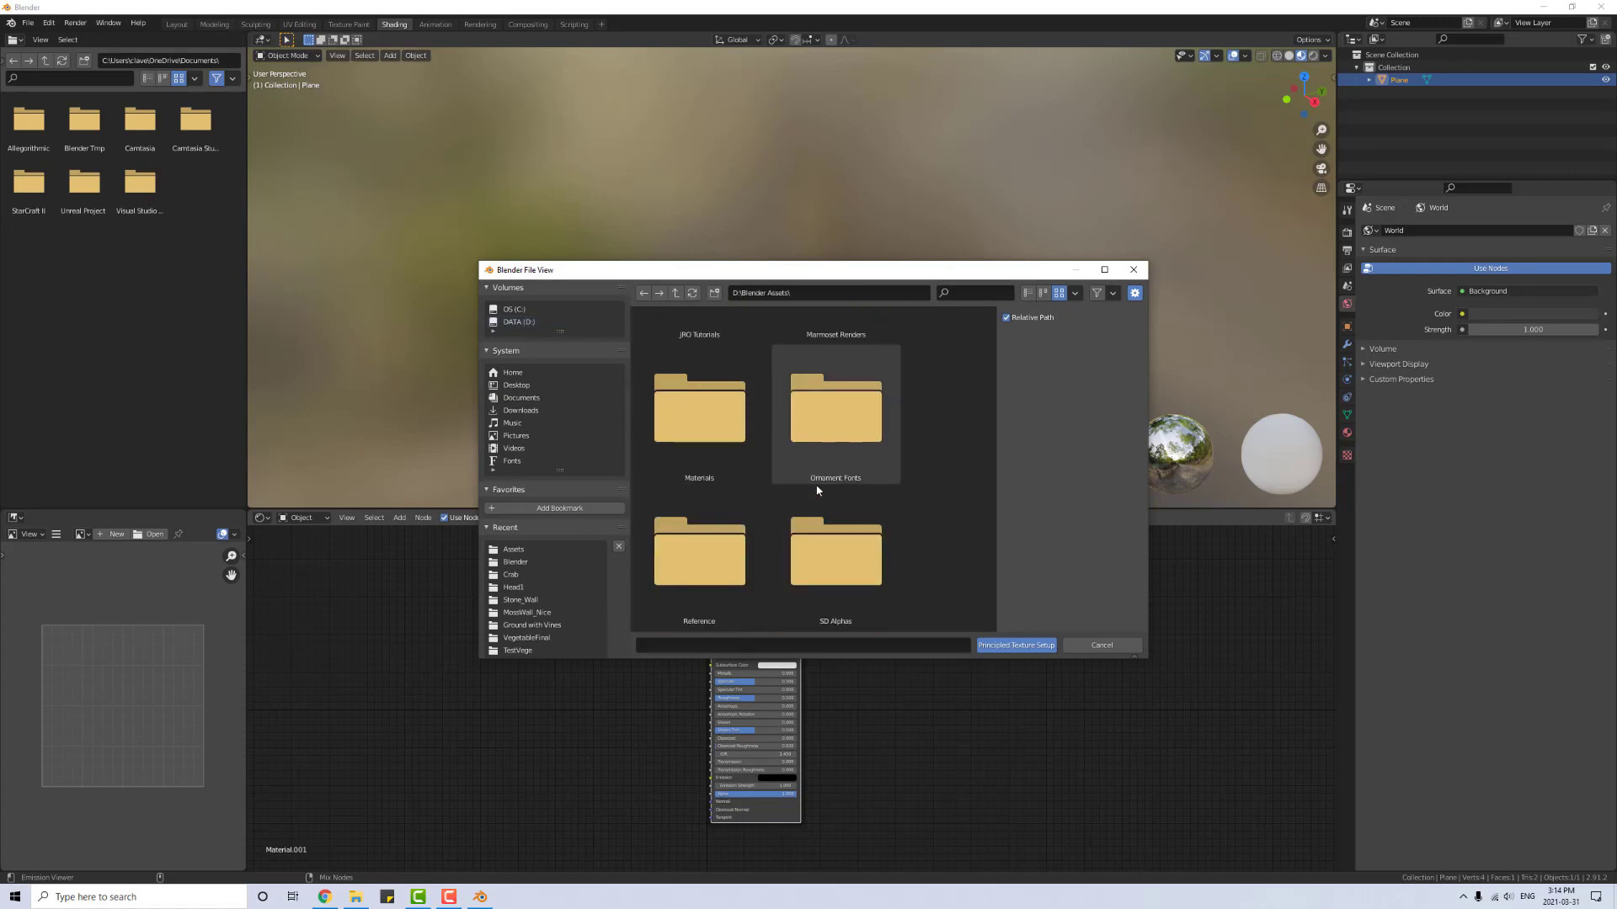
pyautogui.doubleClick(831, 392)
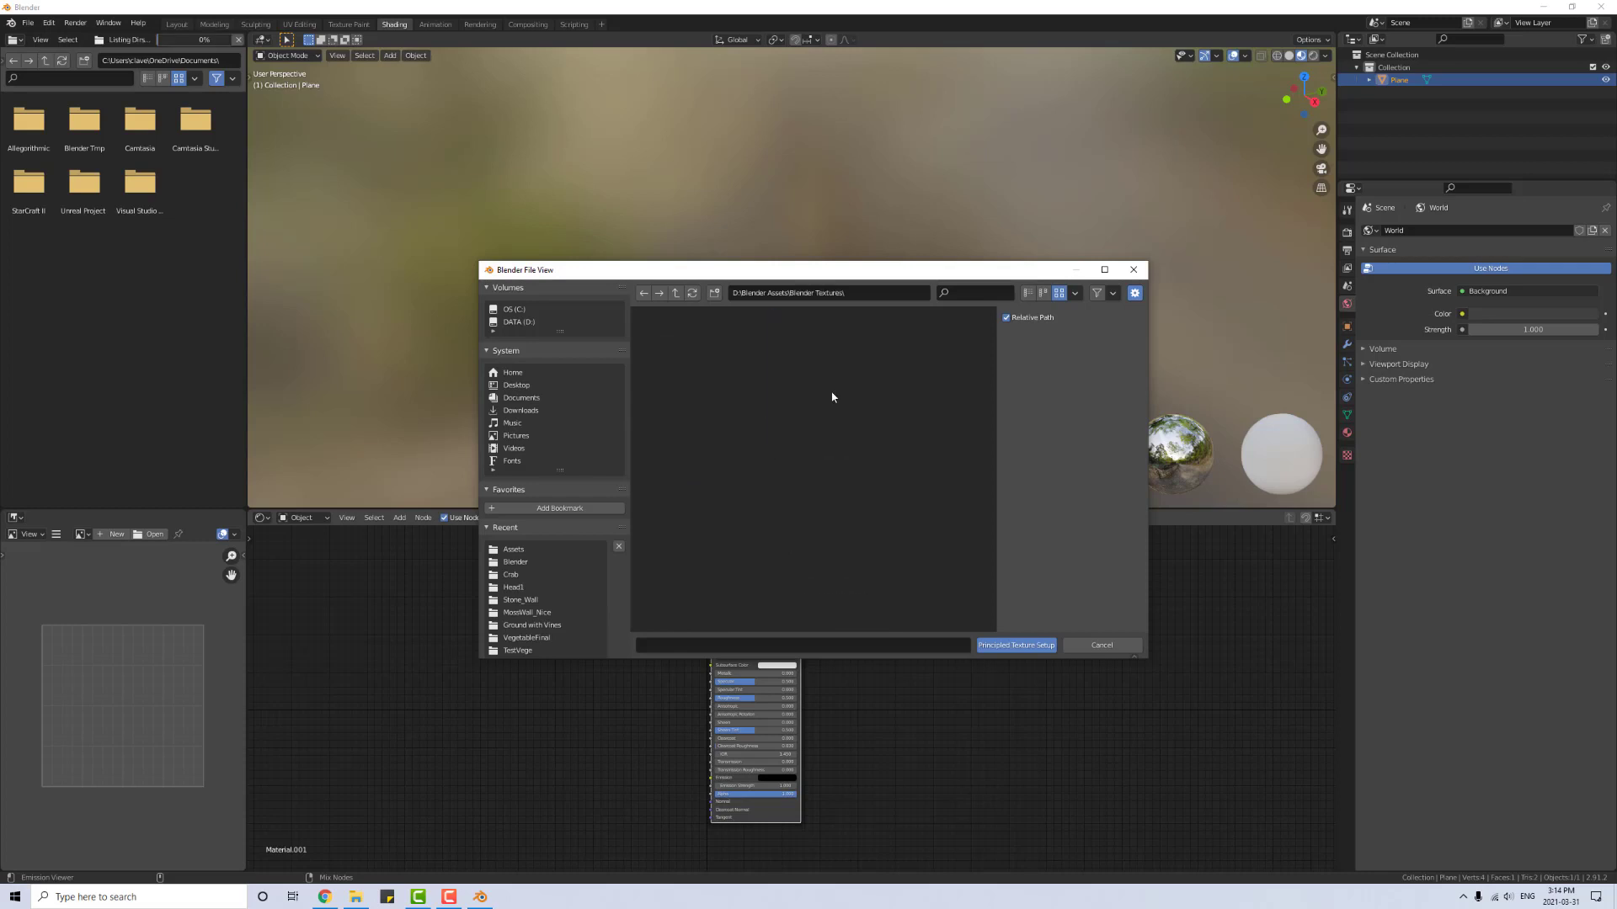
pyautogui.click(679, 292)
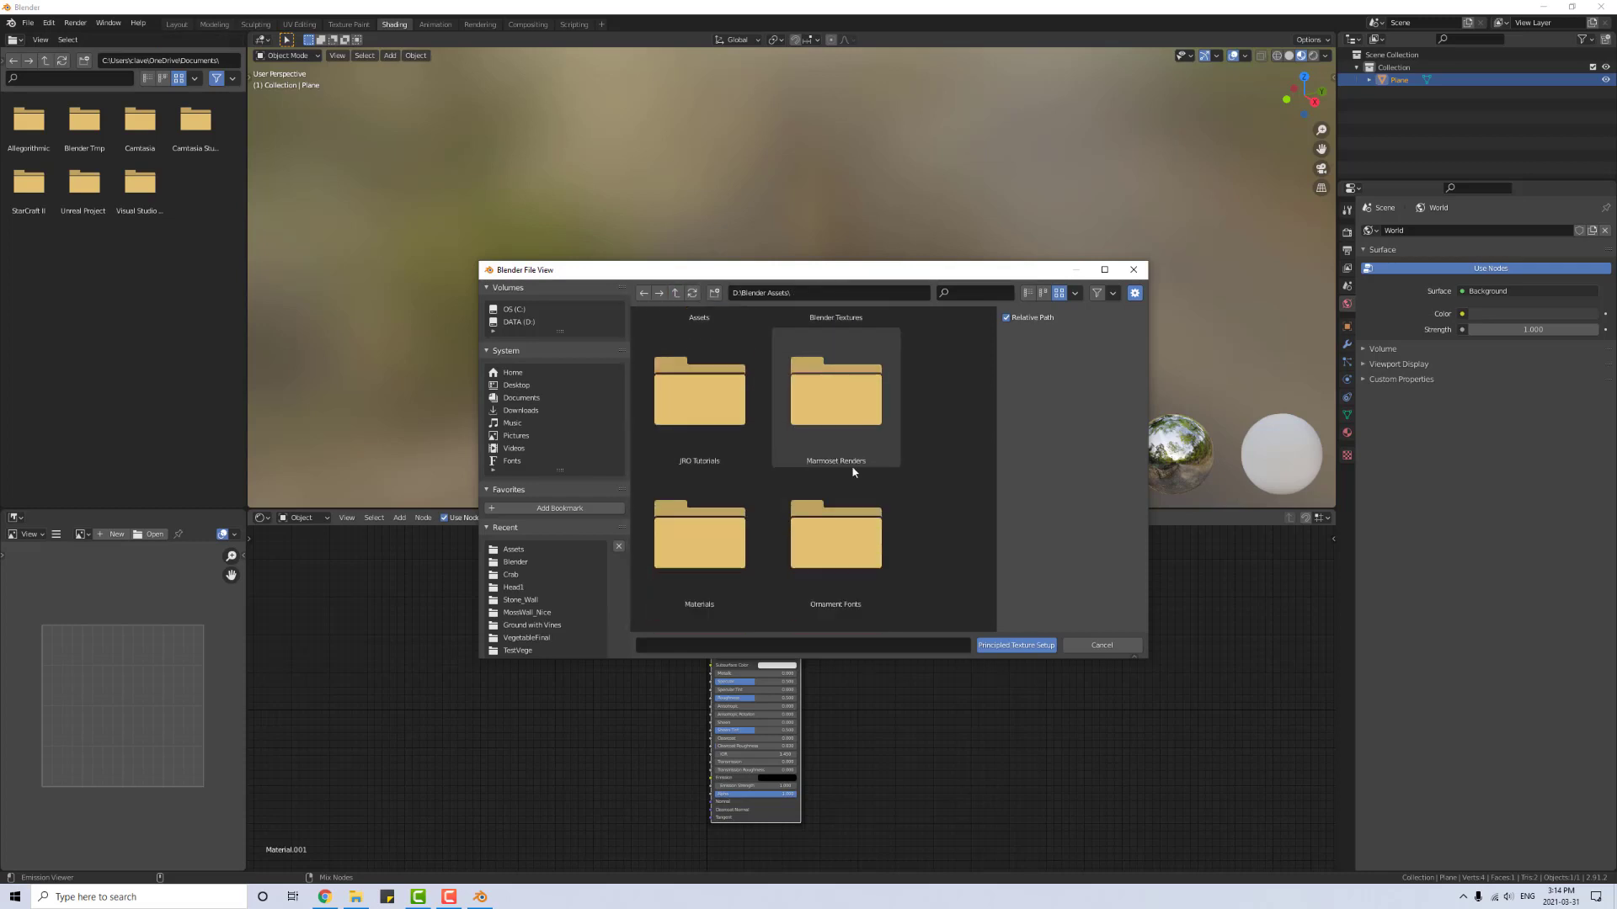
pyautogui.scroll(-12, 852, 472)
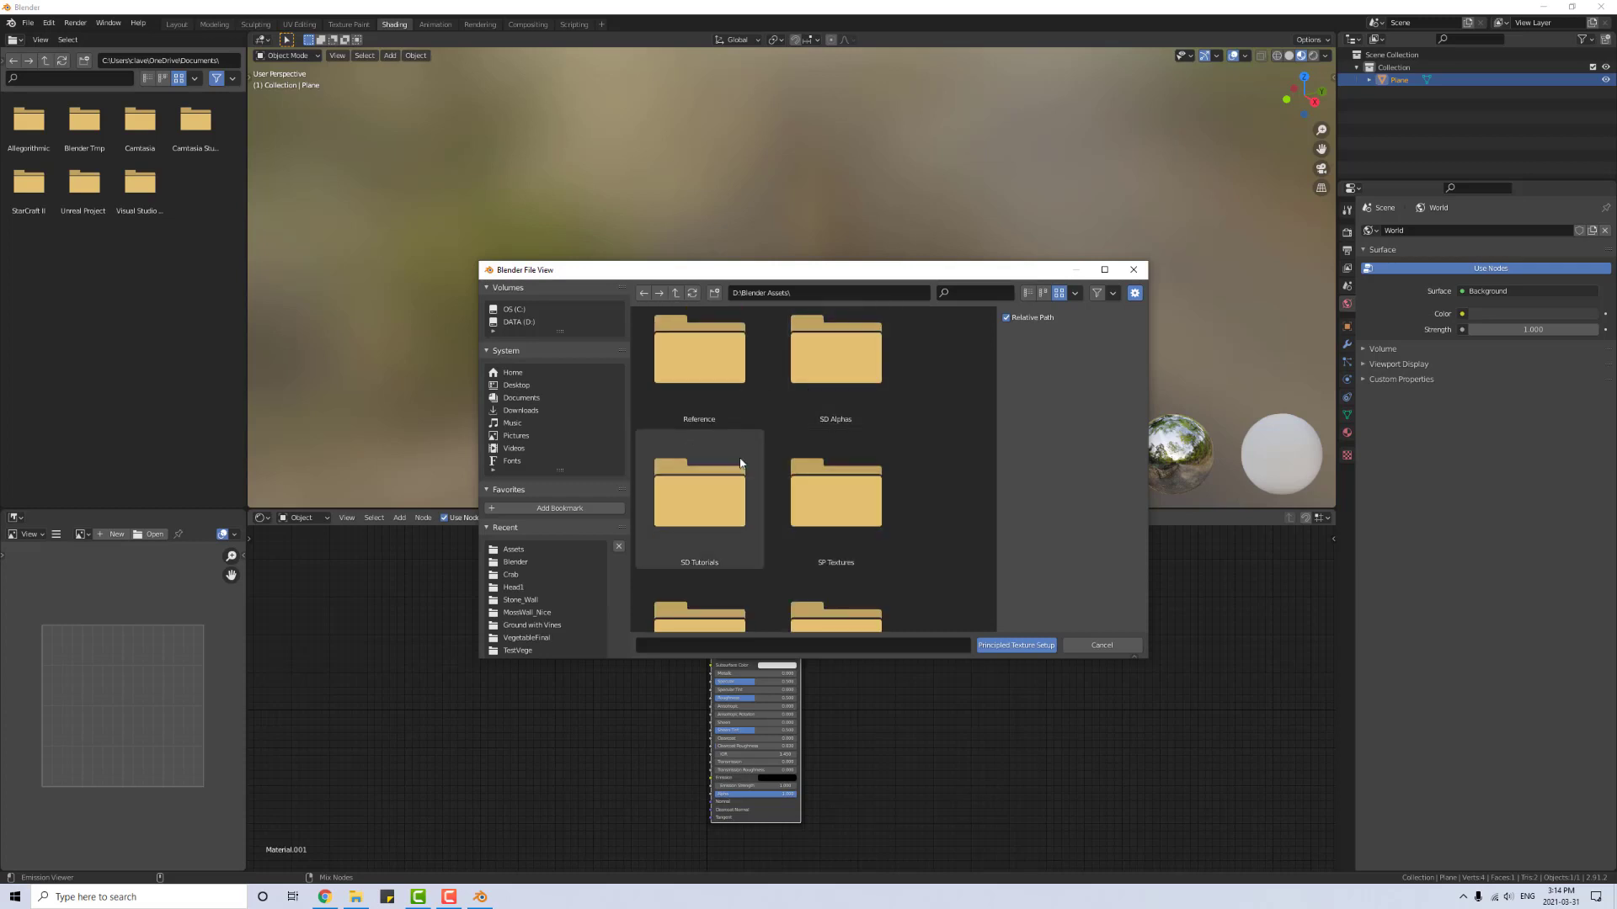
pyautogui.scroll(-4, 833, 447)
pyautogui.doubleClick(708, 530)
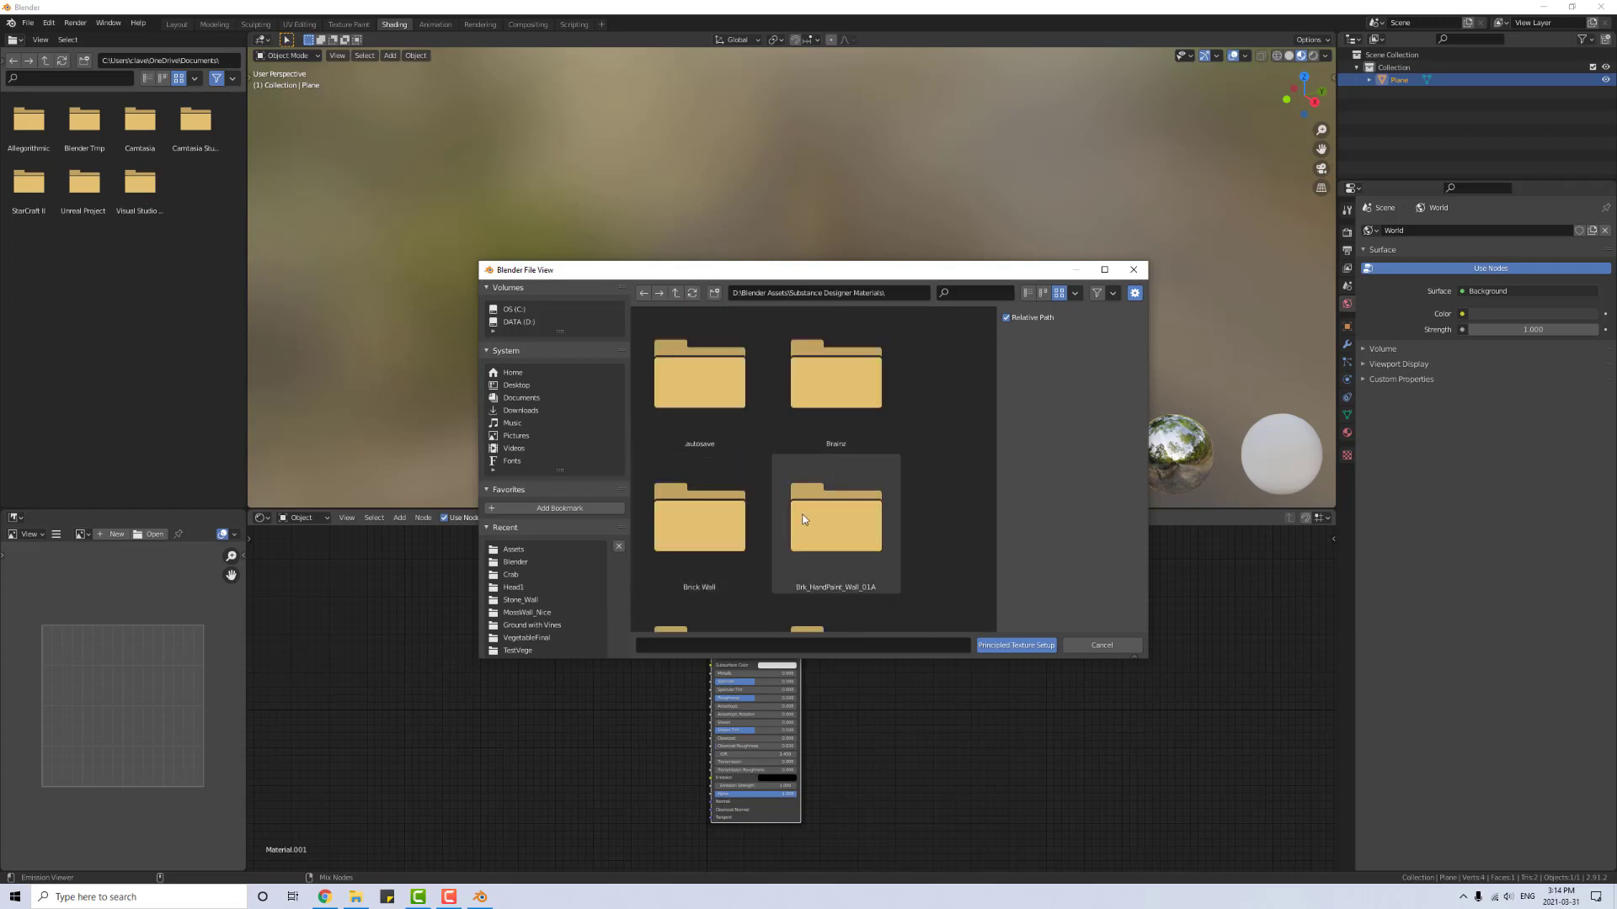
# Step: Open the WoodenFloor folder and bring up its Wooden_Floor texture maps
pyautogui.scroll(-10, 803, 520)
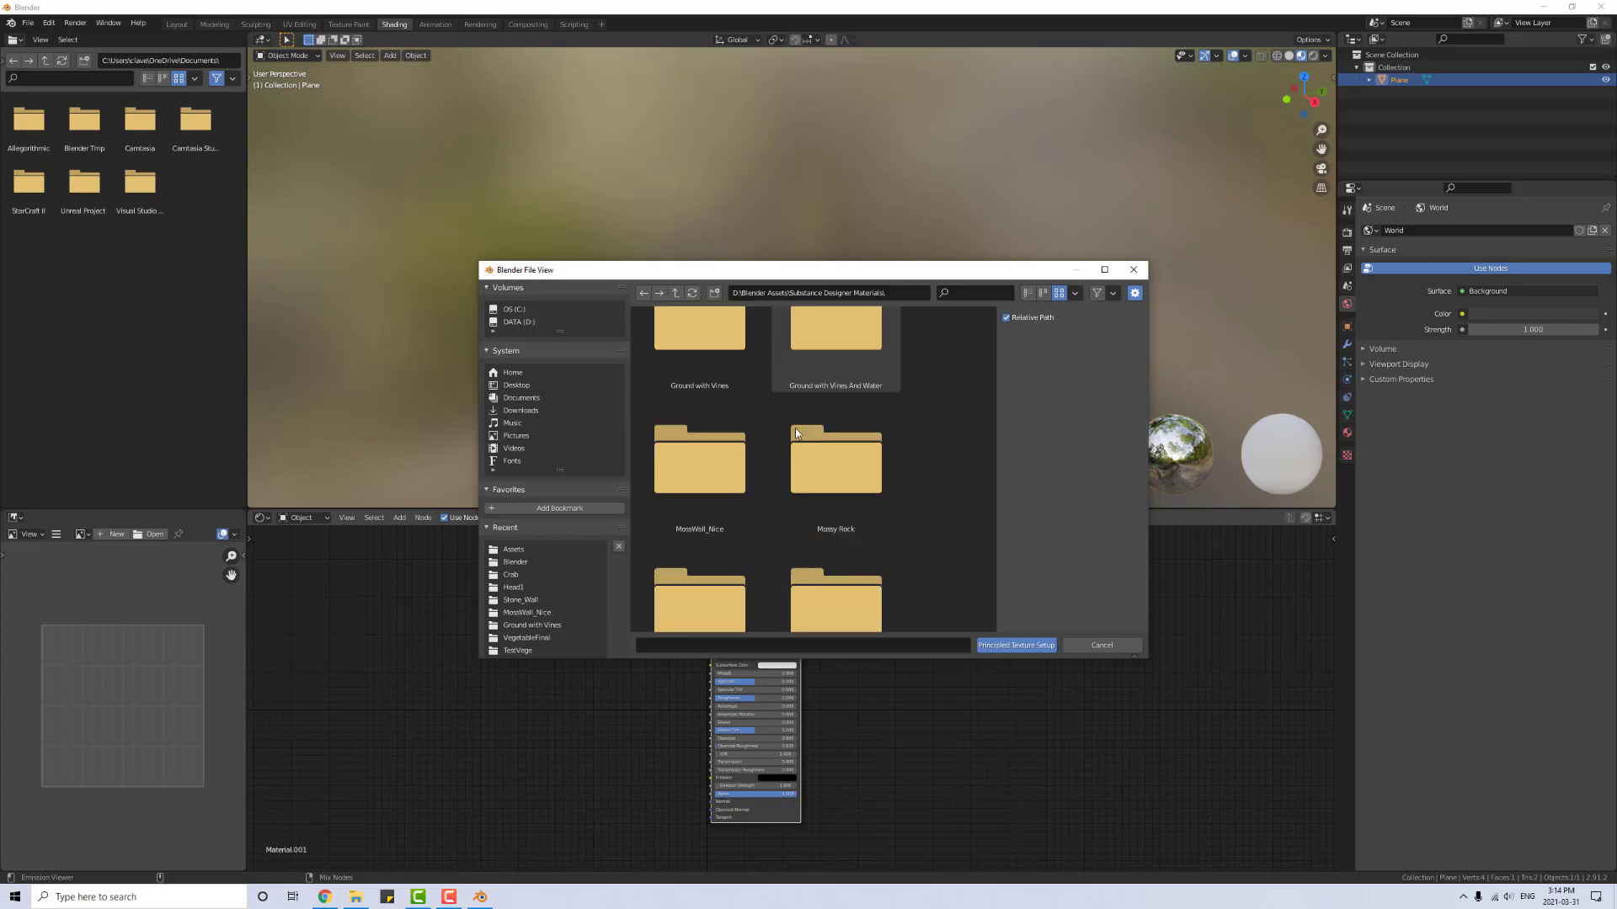
pyautogui.scroll(-8, 864, 456)
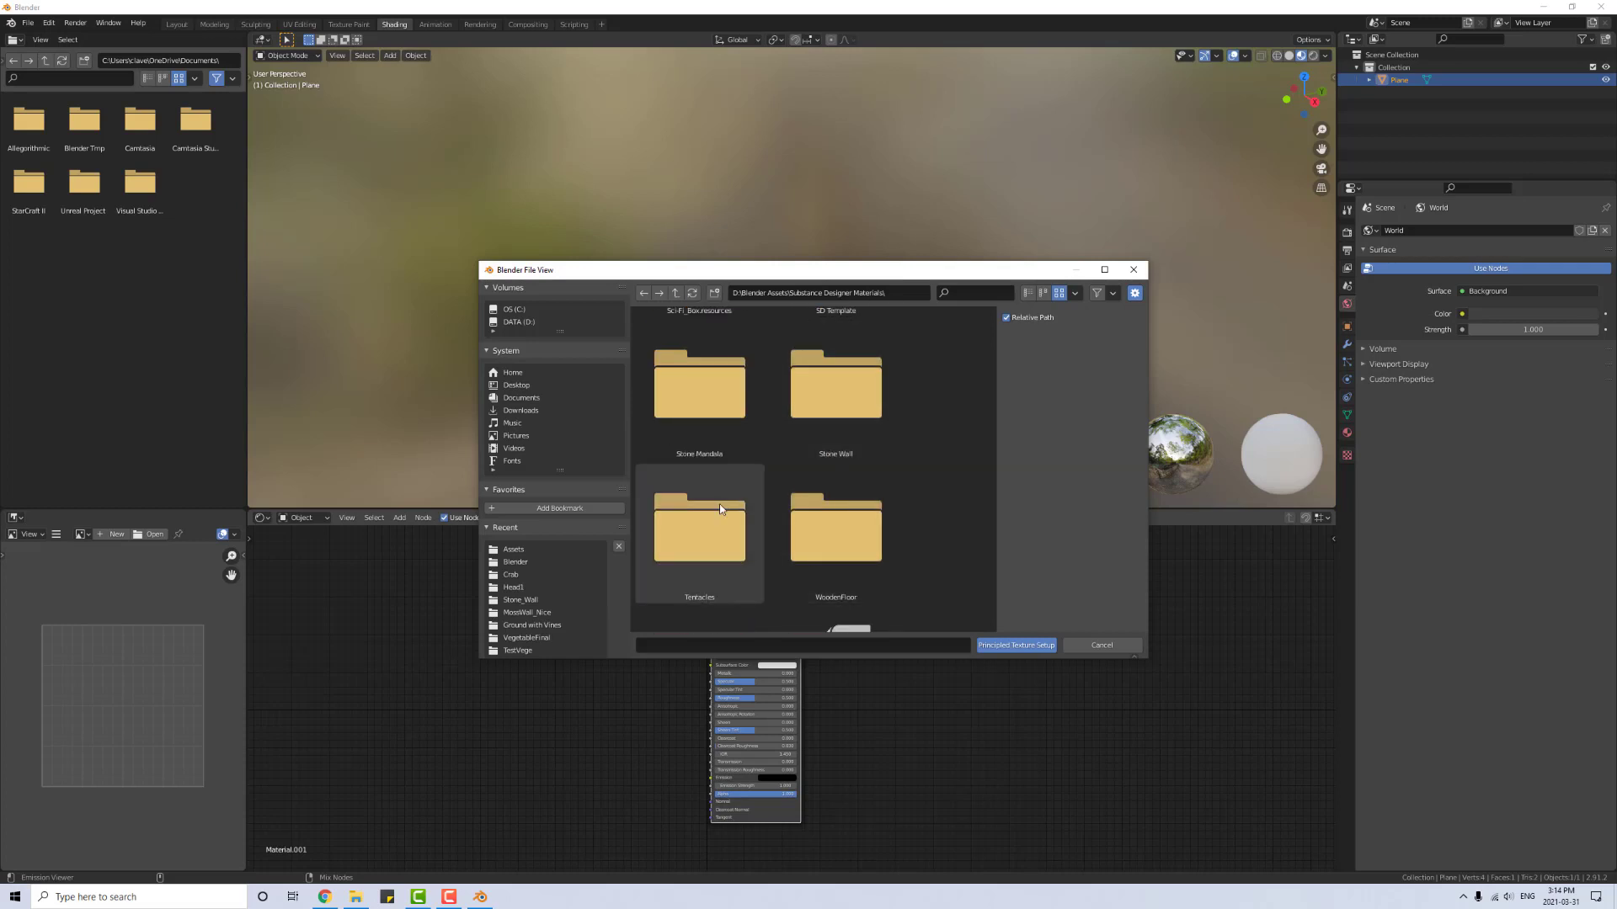
pyautogui.scroll(6, 721, 503)
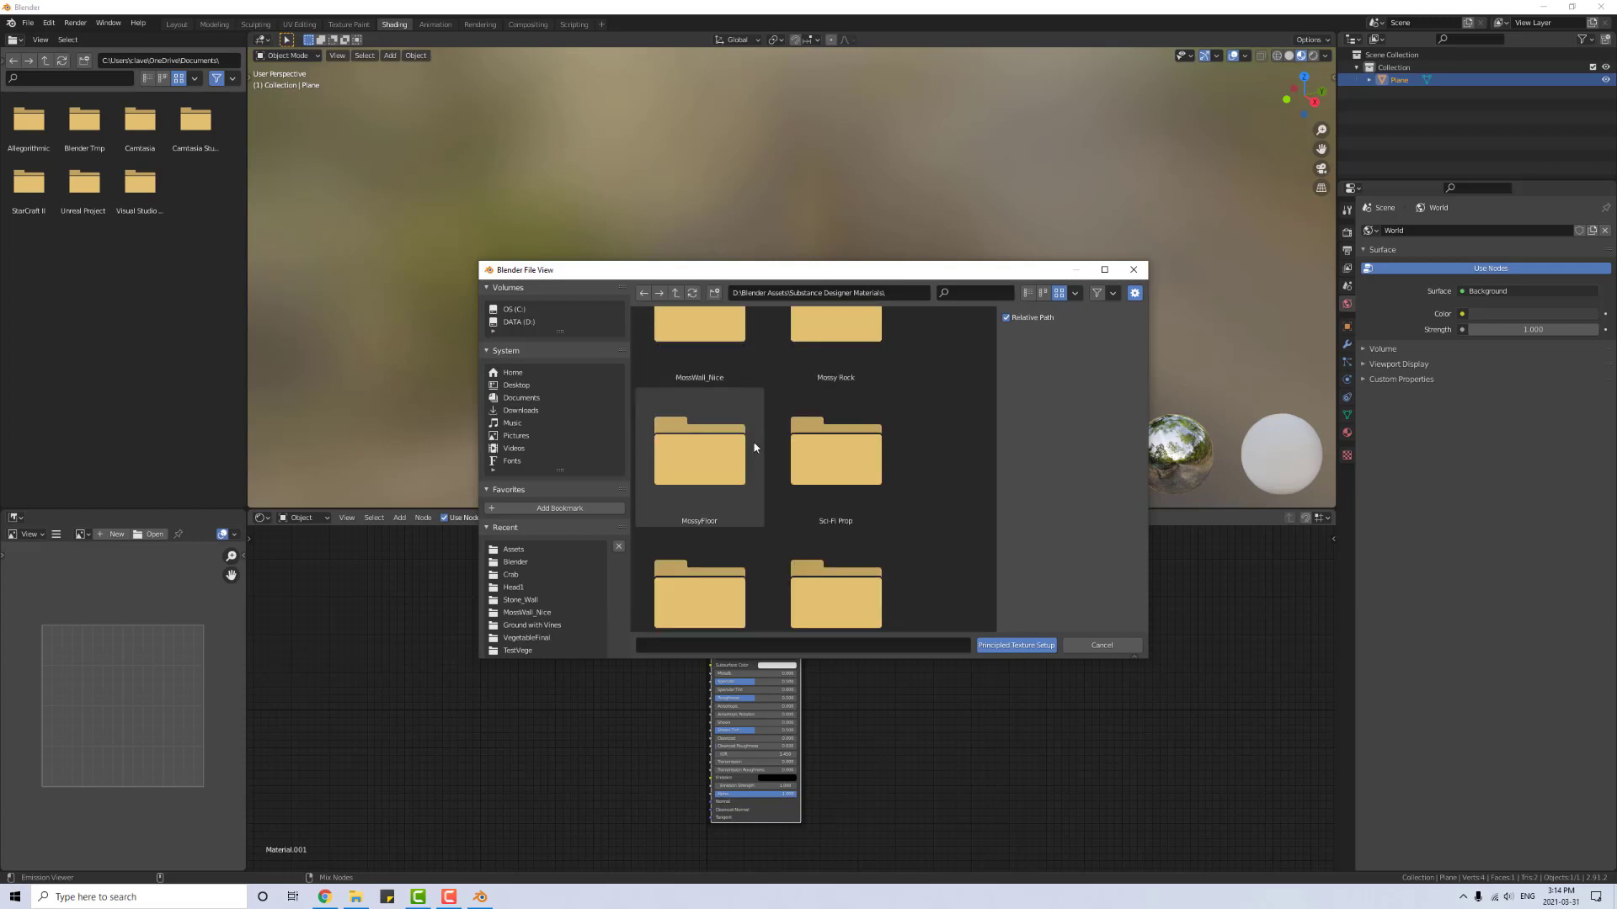
pyautogui.scroll(-5, 755, 447)
pyautogui.doubleClick(873, 414)
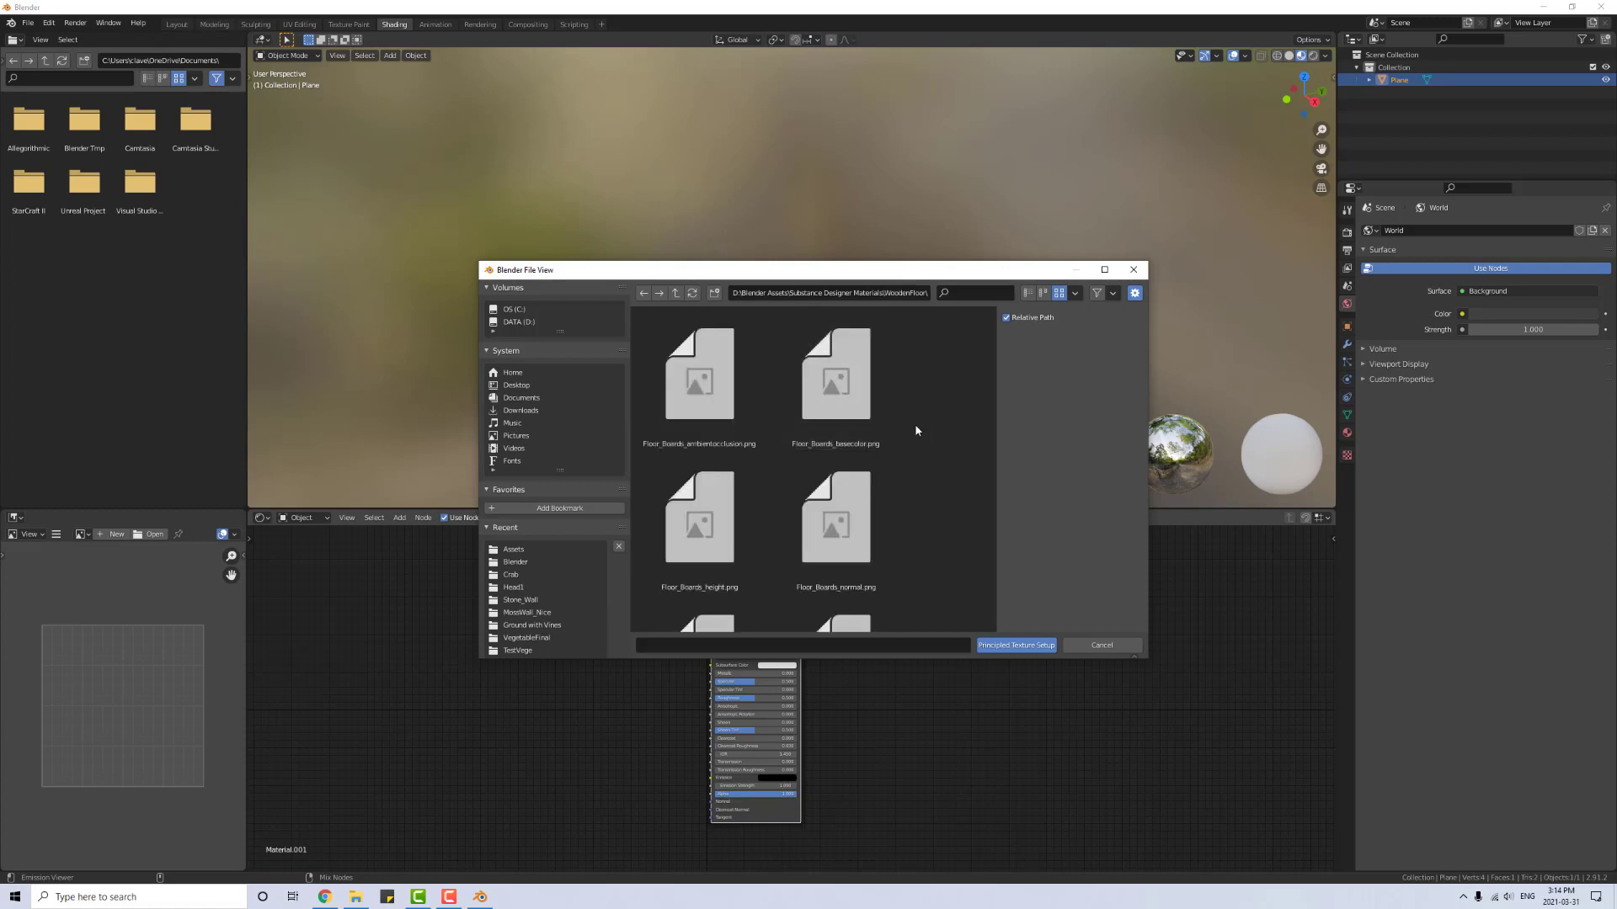
pyautogui.scroll(-3, 916, 430)
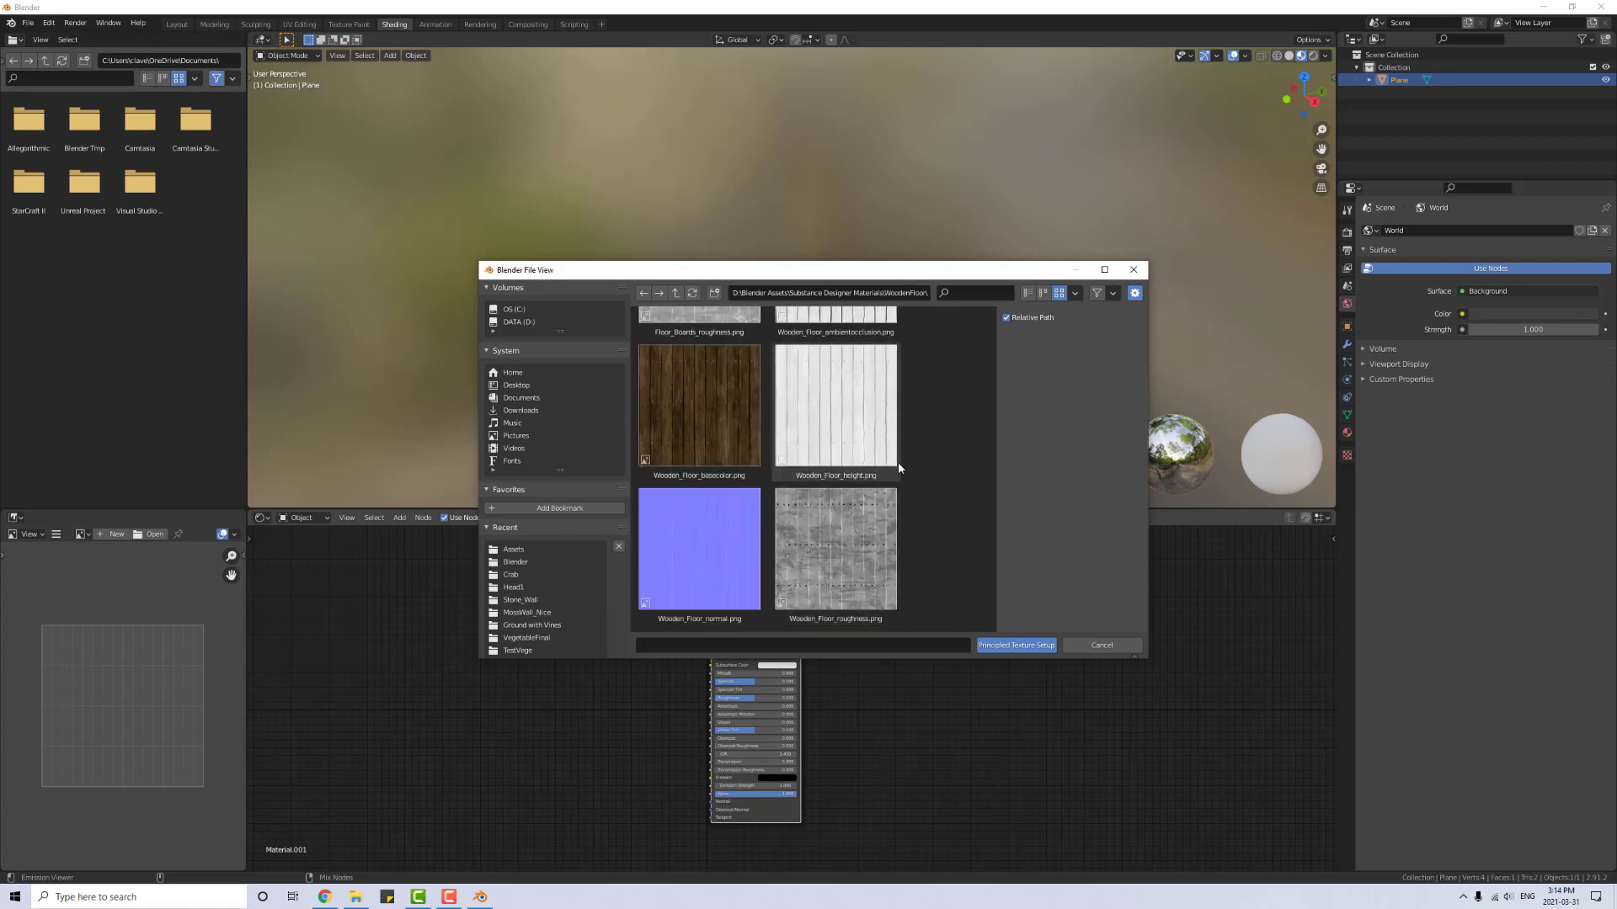
# Step: Select the five Wooden_Floor maps, from ambient occlusion to roughness, and load them through Principled Texture Setup
pyautogui.scroll(-3, 853, 487)
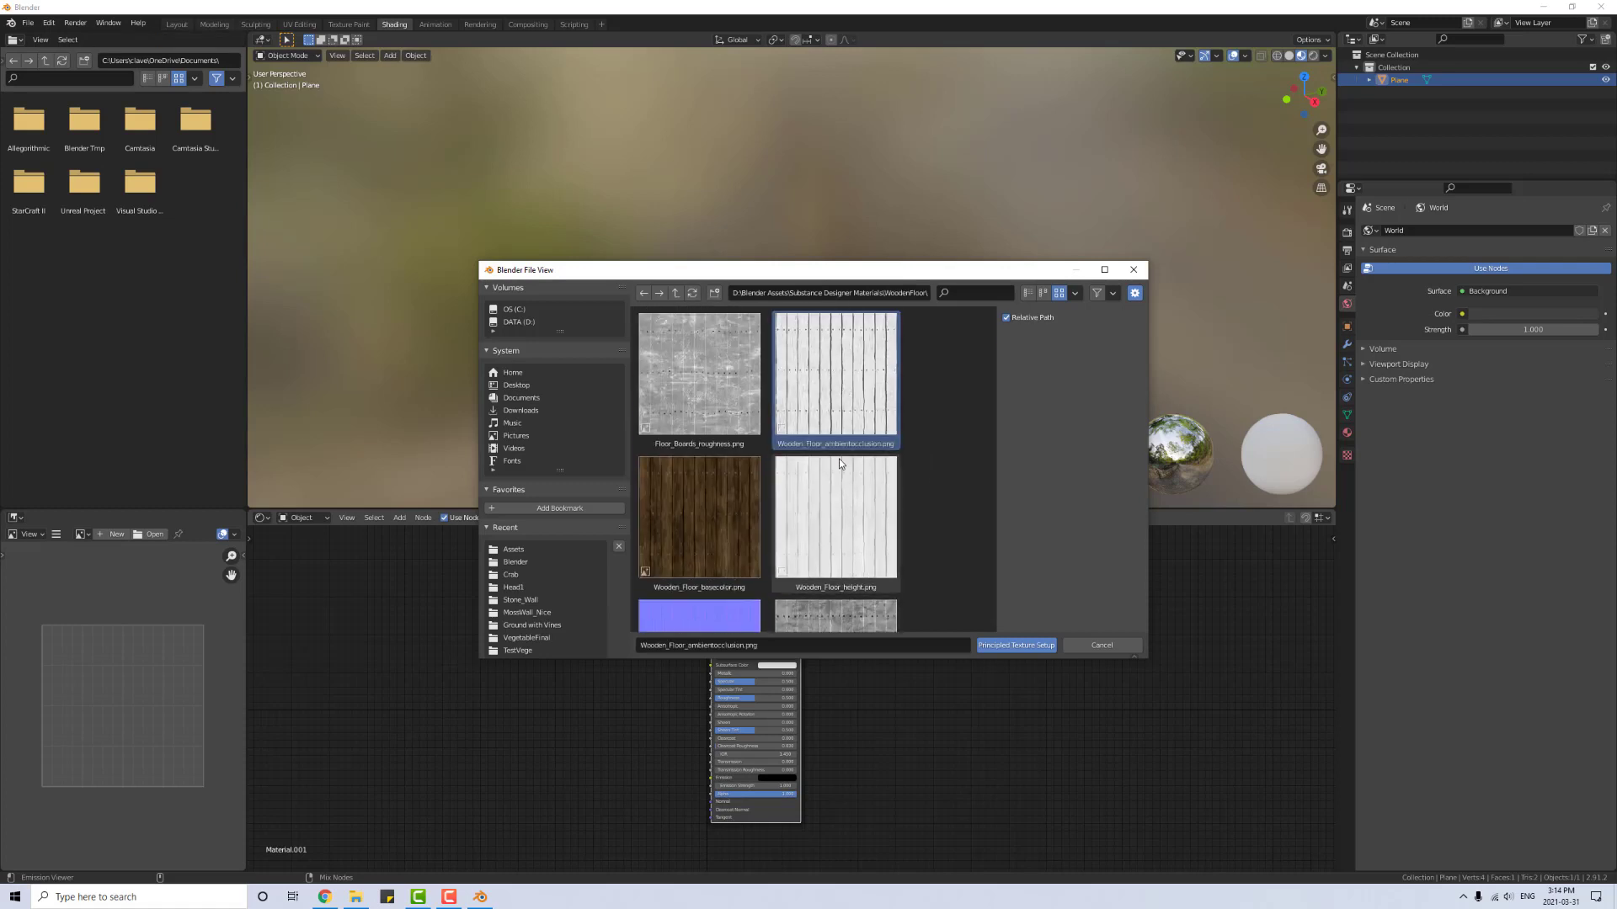
pyautogui.scroll(-3, 839, 458)
pyautogui.moveTo(820, 407); pyautogui.dragTo(694, 574)
pyautogui.keyDown('ctrl'); pyautogui.click(696, 581); pyautogui.keyUp('ctrl')
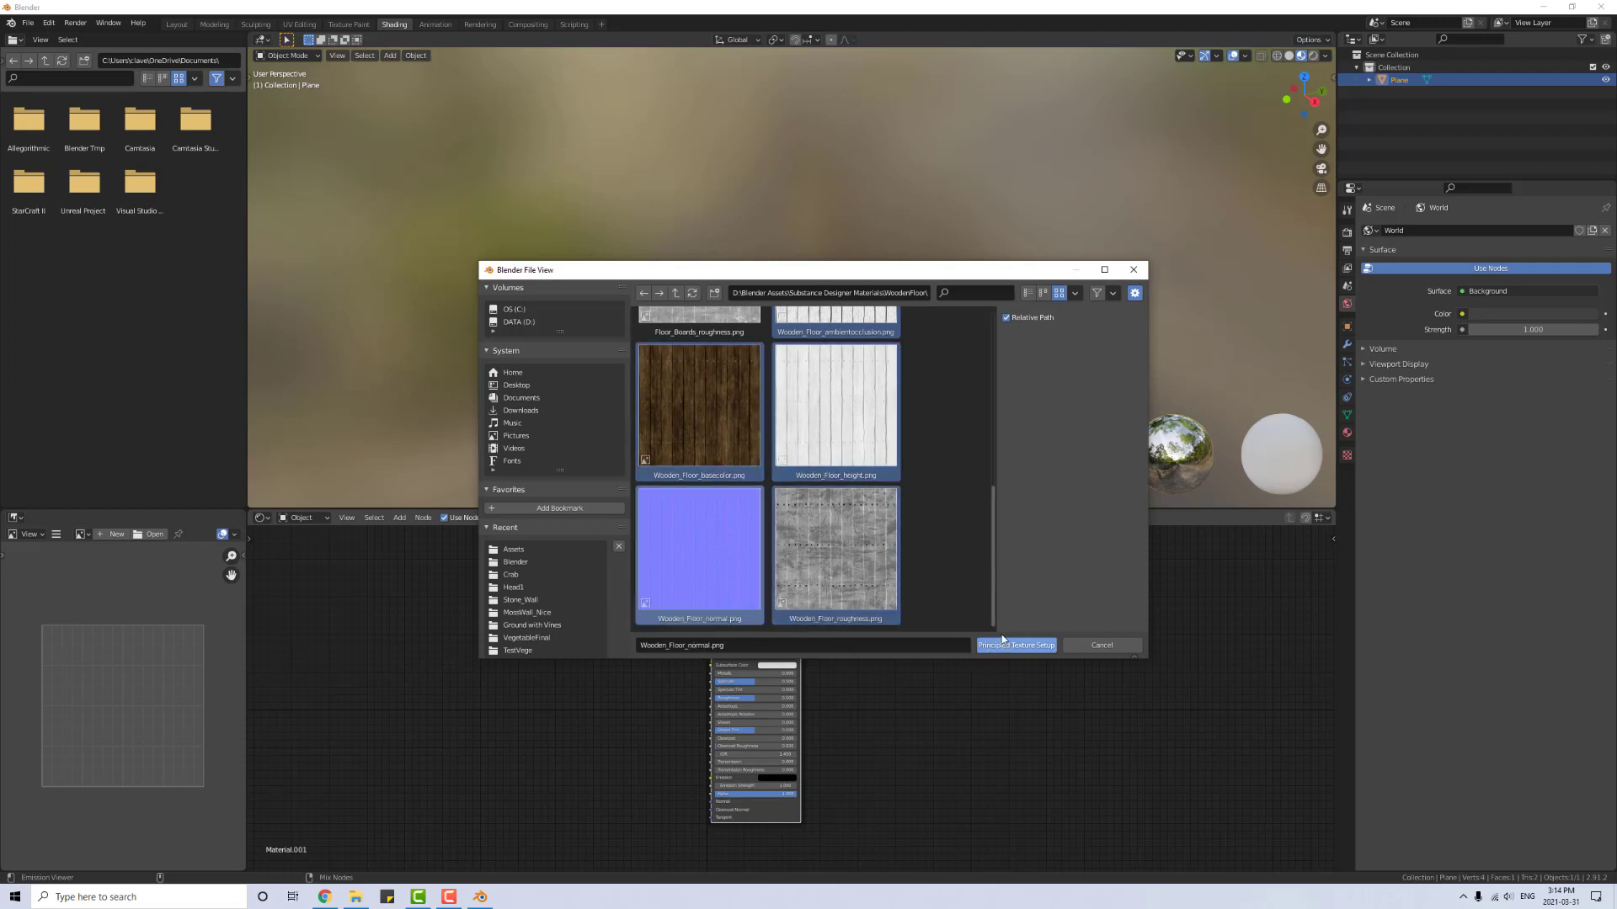
pyautogui.click(1014, 645)
pyautogui.scroll(-2, 699, 582)
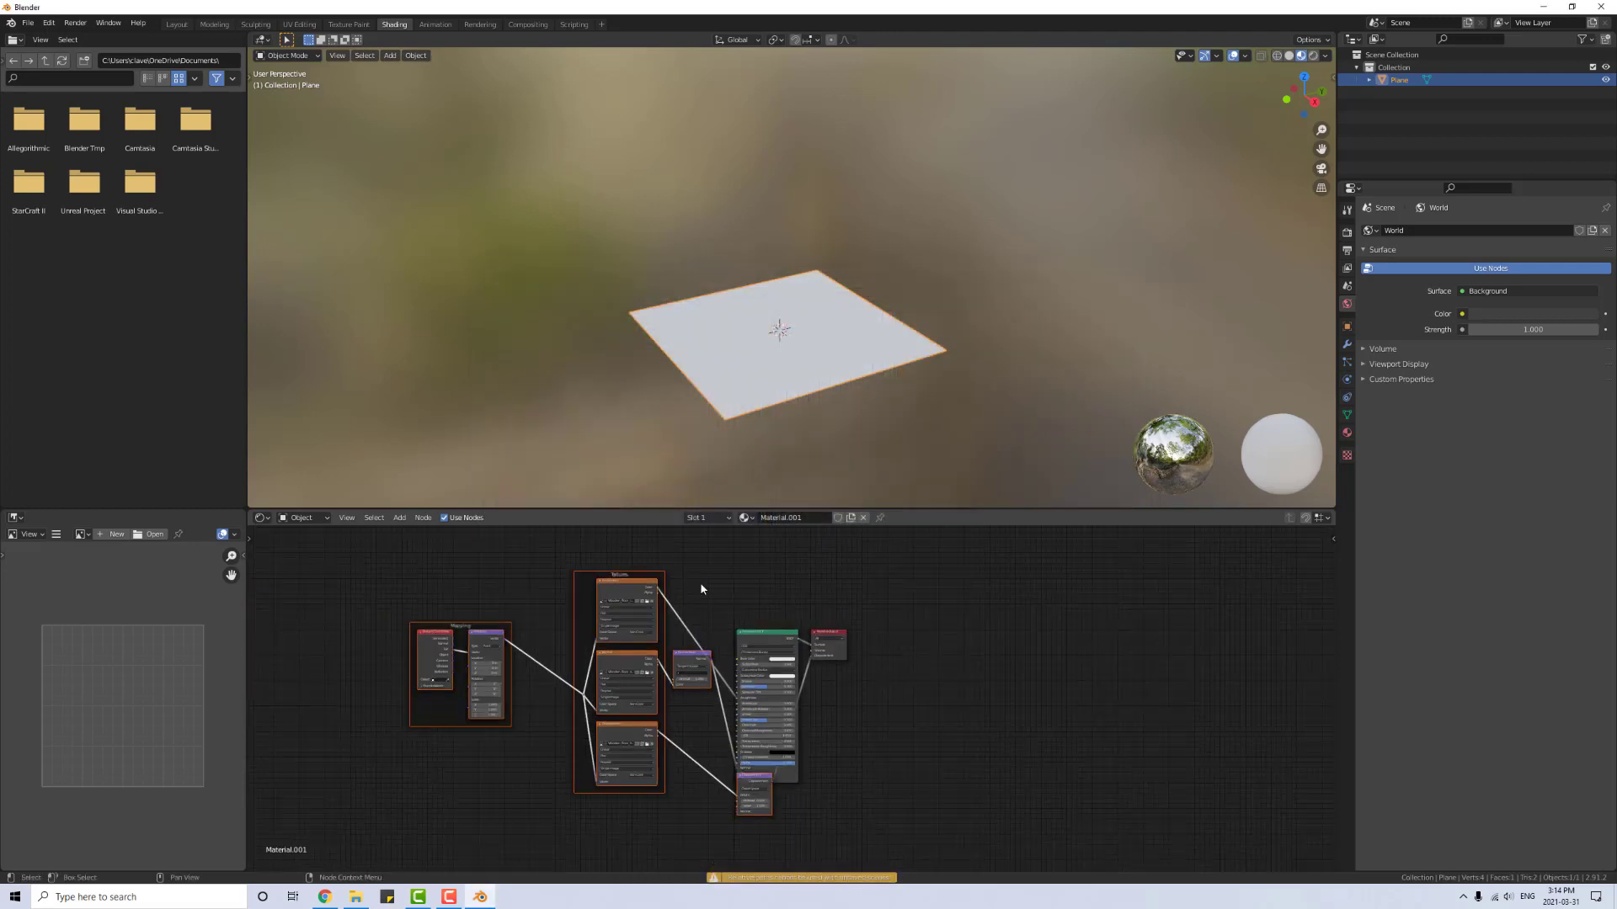
# Step: Duplicate the roughness image texture node and place the copy above the original in the Textures frame
pyautogui.scroll(4, 704, 603)
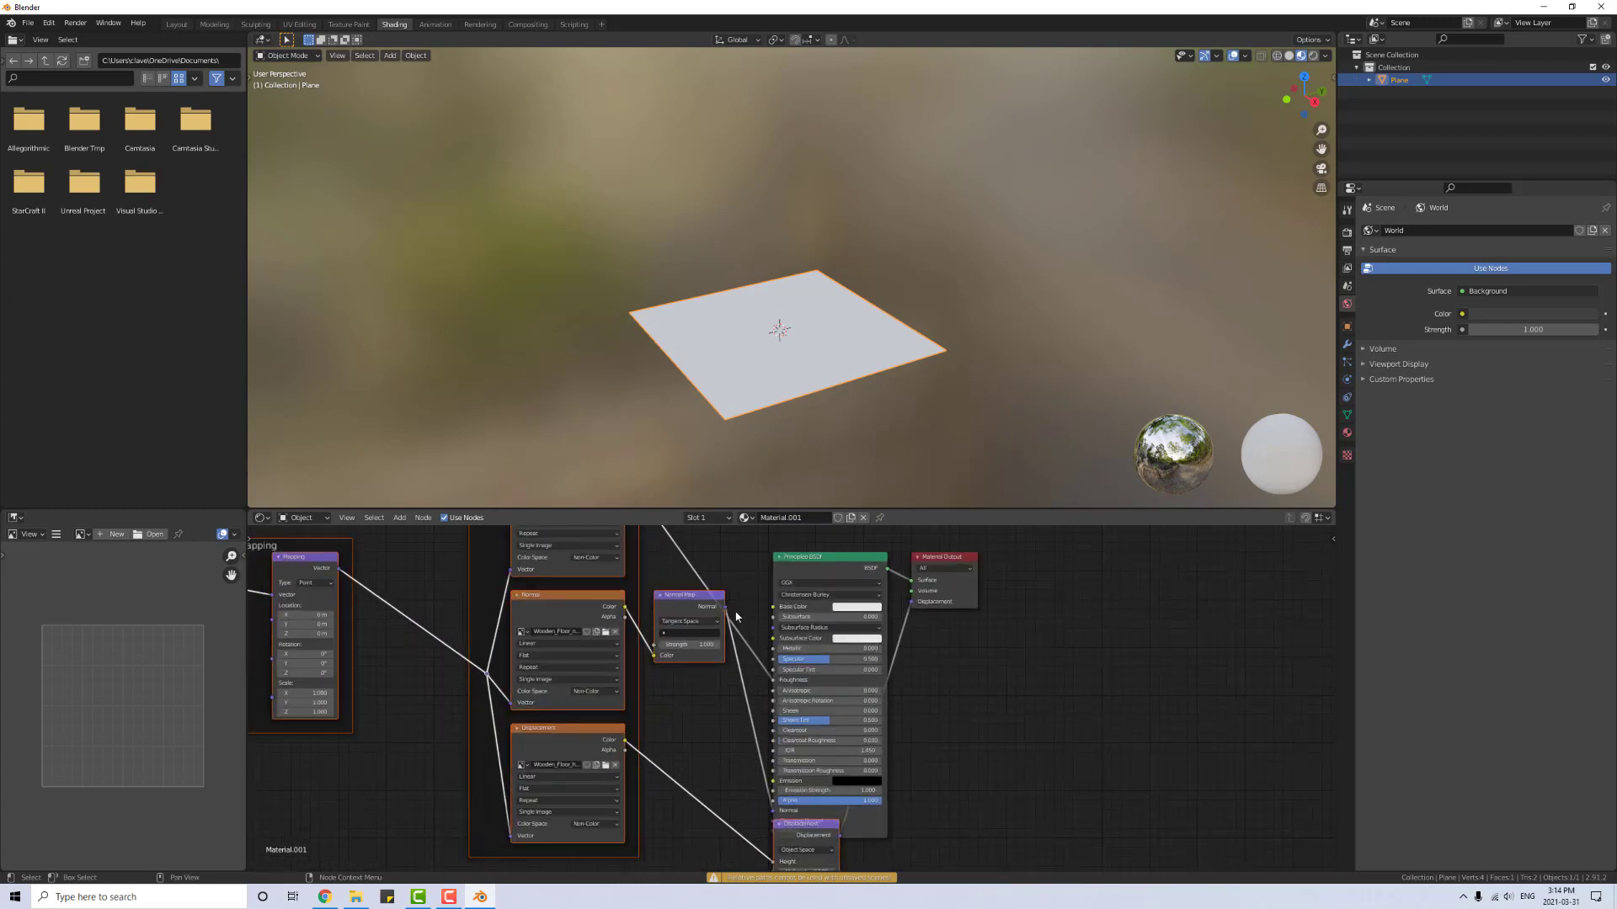
pyautogui.scroll(-2, 722, 581)
pyautogui.scroll(2, 690, 605)
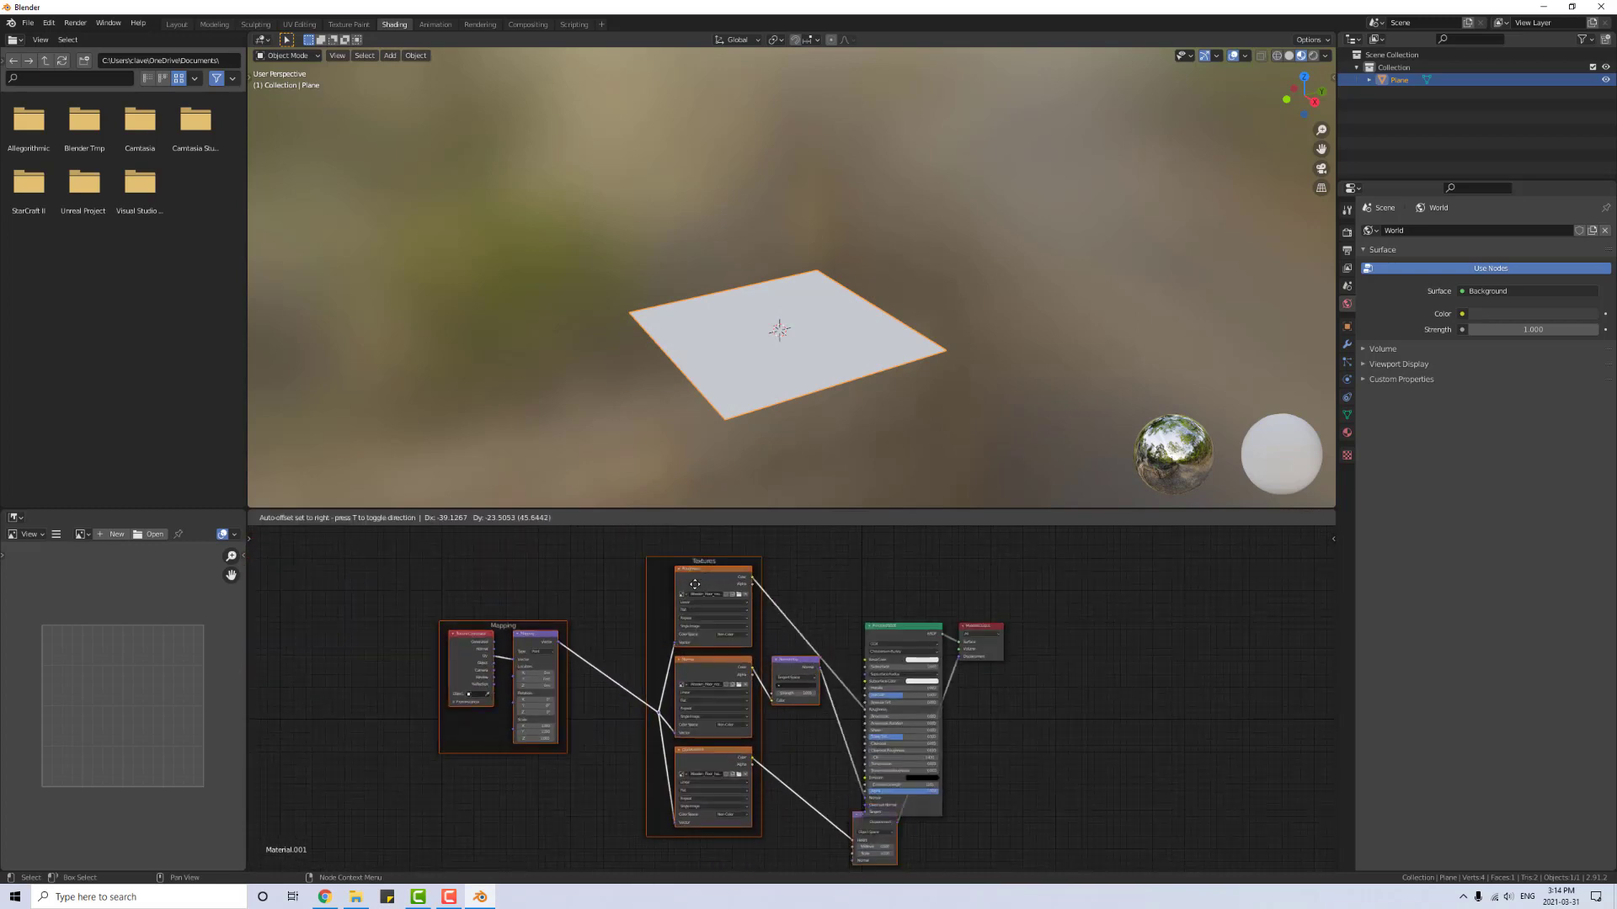
pyautogui.moveTo(674, 544); pyautogui.dragTo(719, 672, button='middle')
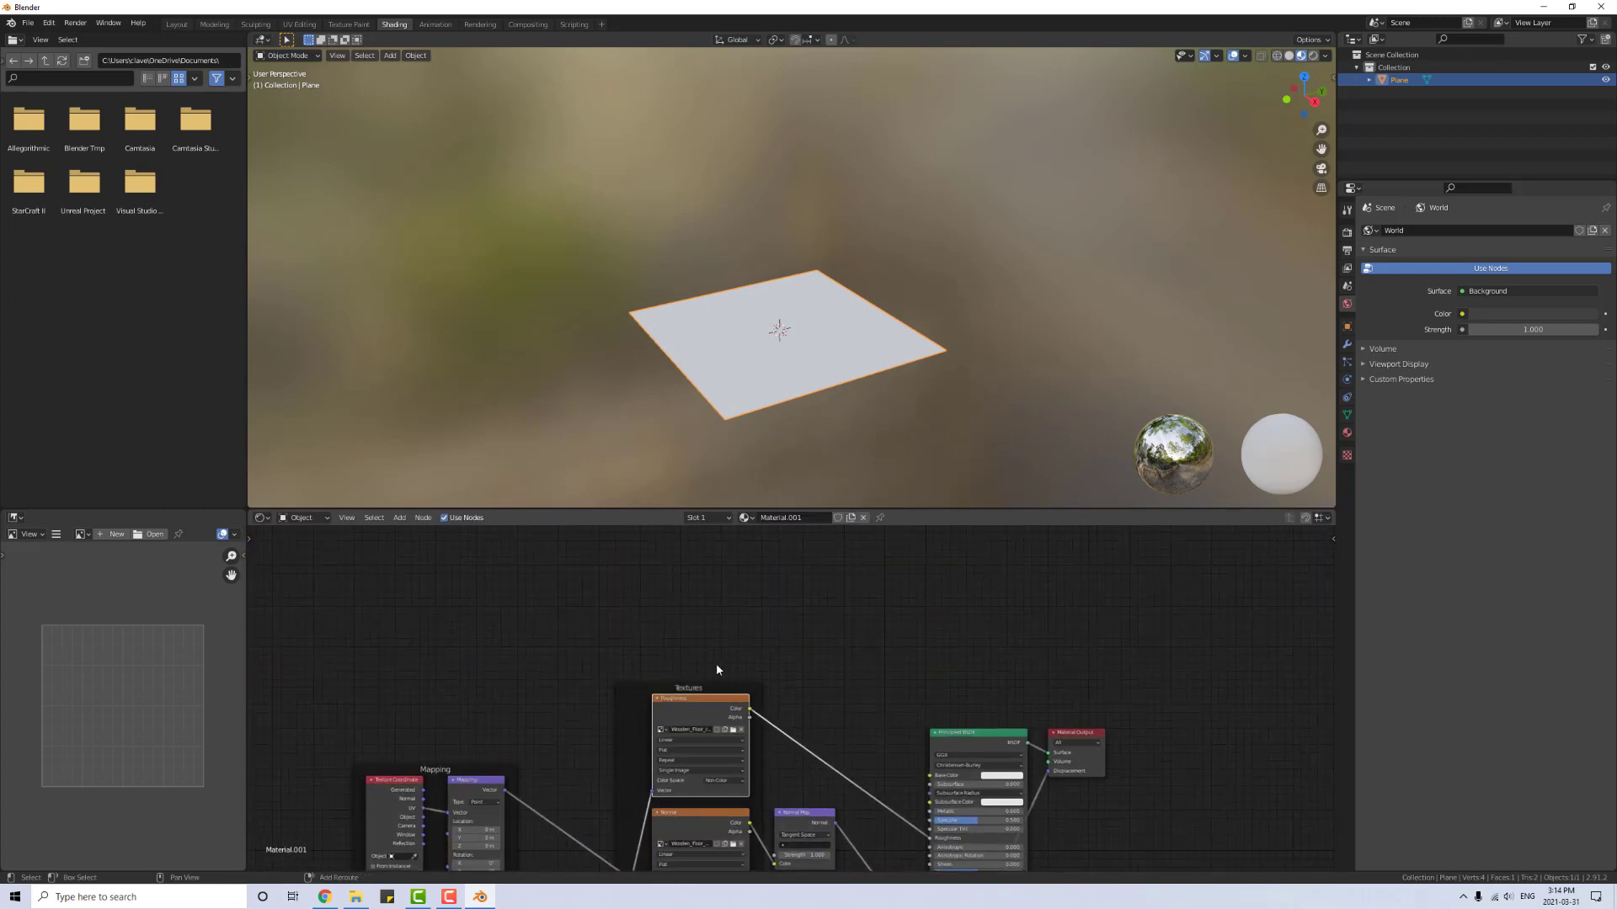
pyautogui.hotkey('shift', 'd')
pyautogui.click(742, 603)
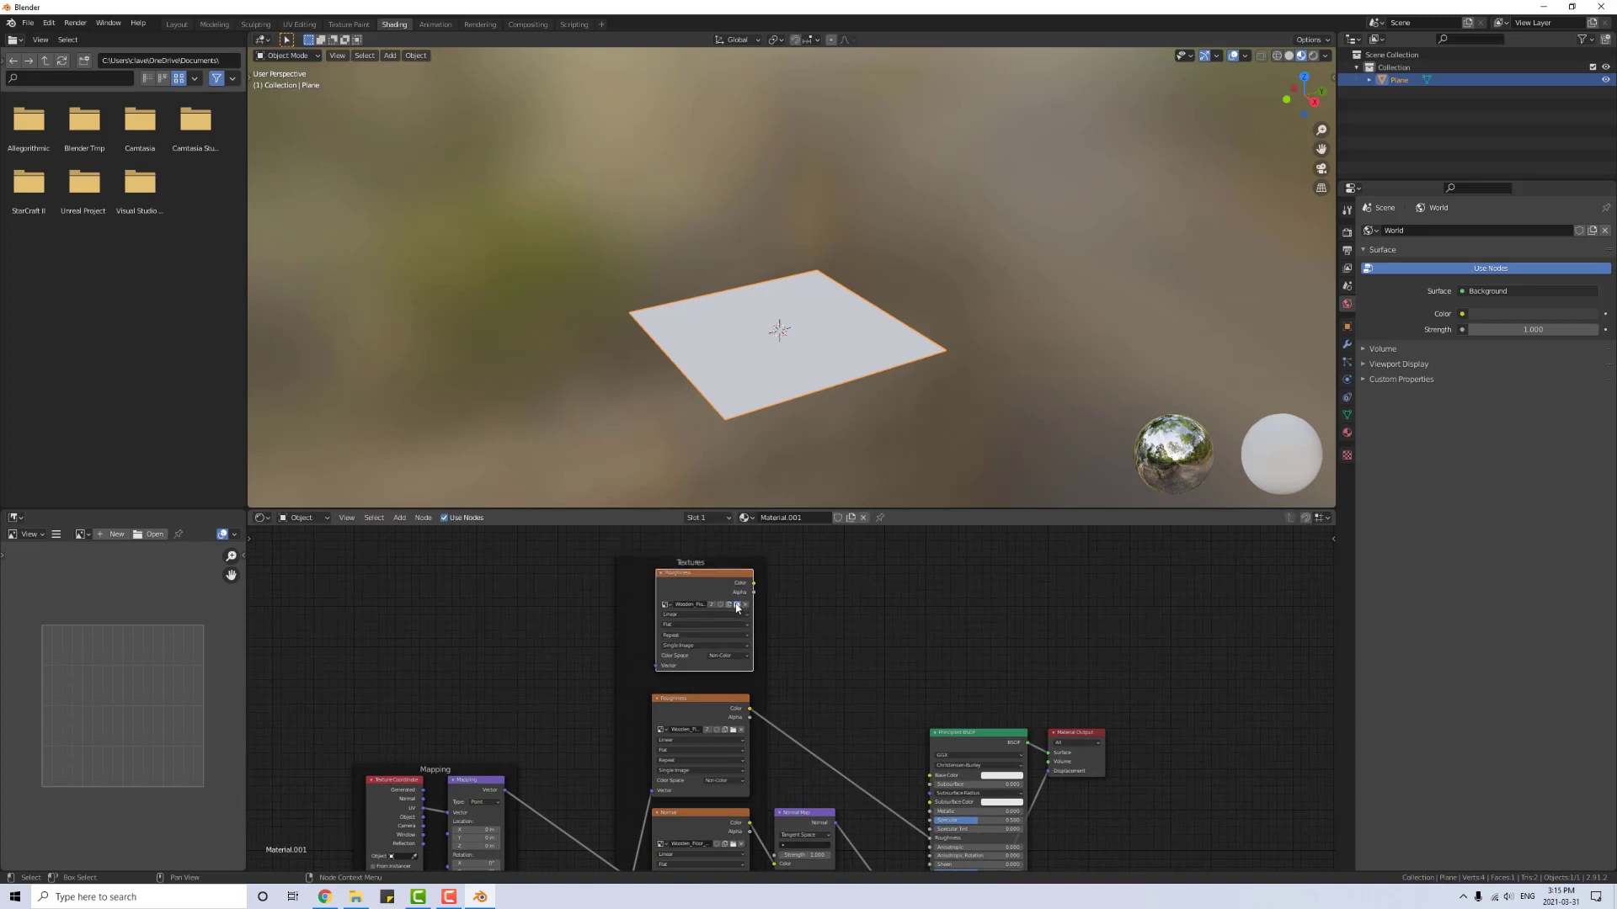
# Step: Load Wooden_Floor_basecolor.png into the duplicated texture node and connect its Color output to the Principled BSDF's Base Color
pyautogui.click(738, 606)
pyautogui.scroll(1, 999, 407)
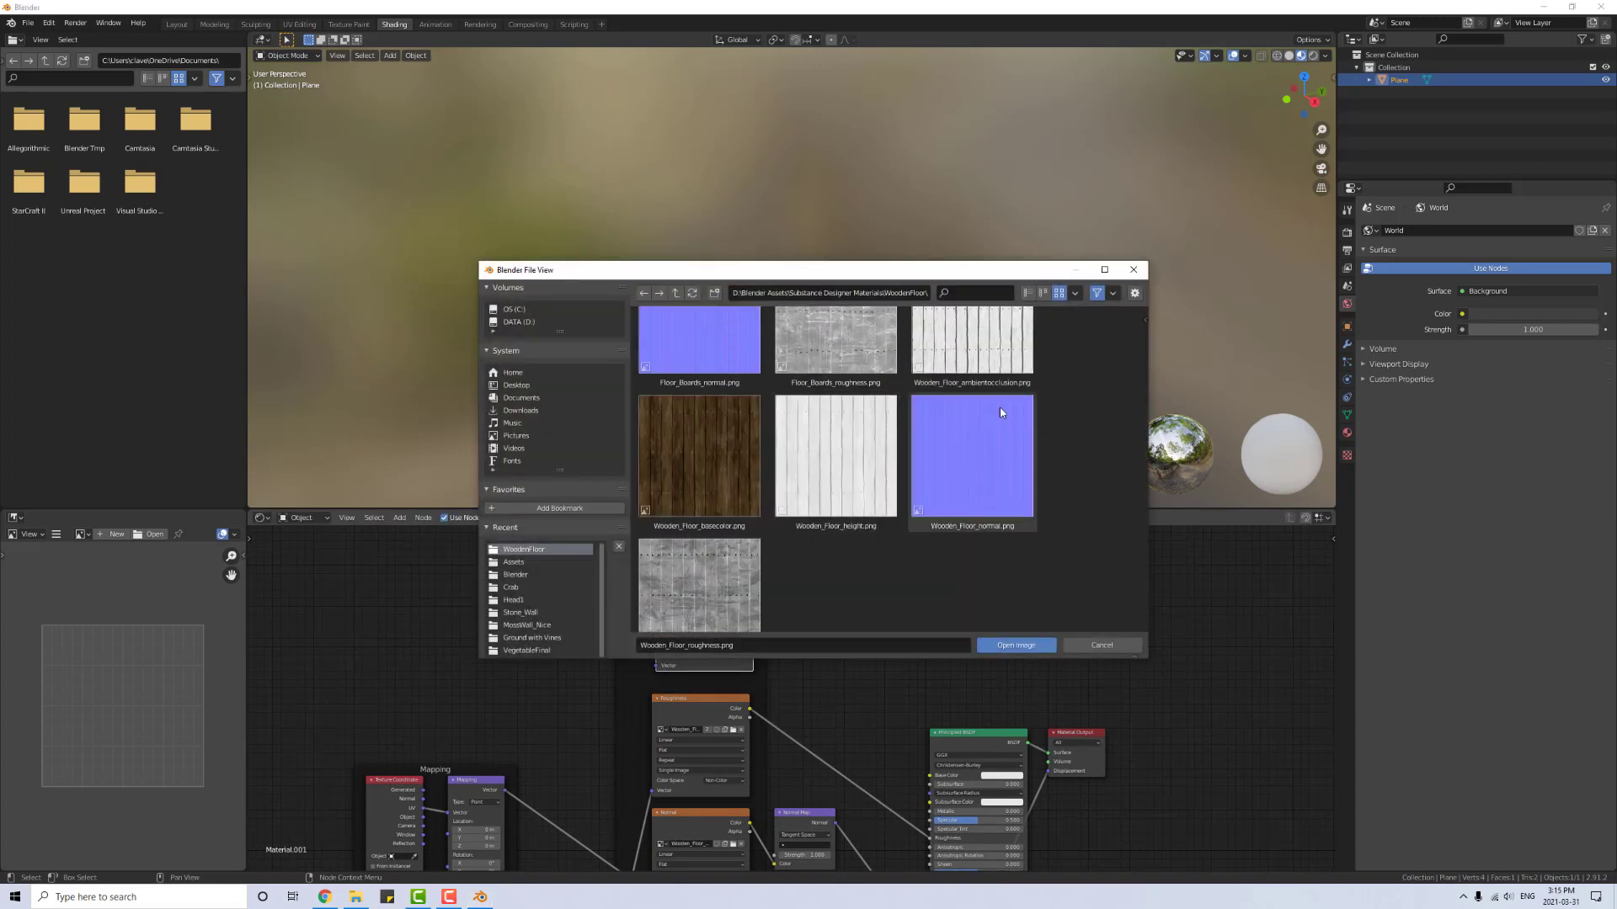
pyautogui.doubleClick(689, 465)
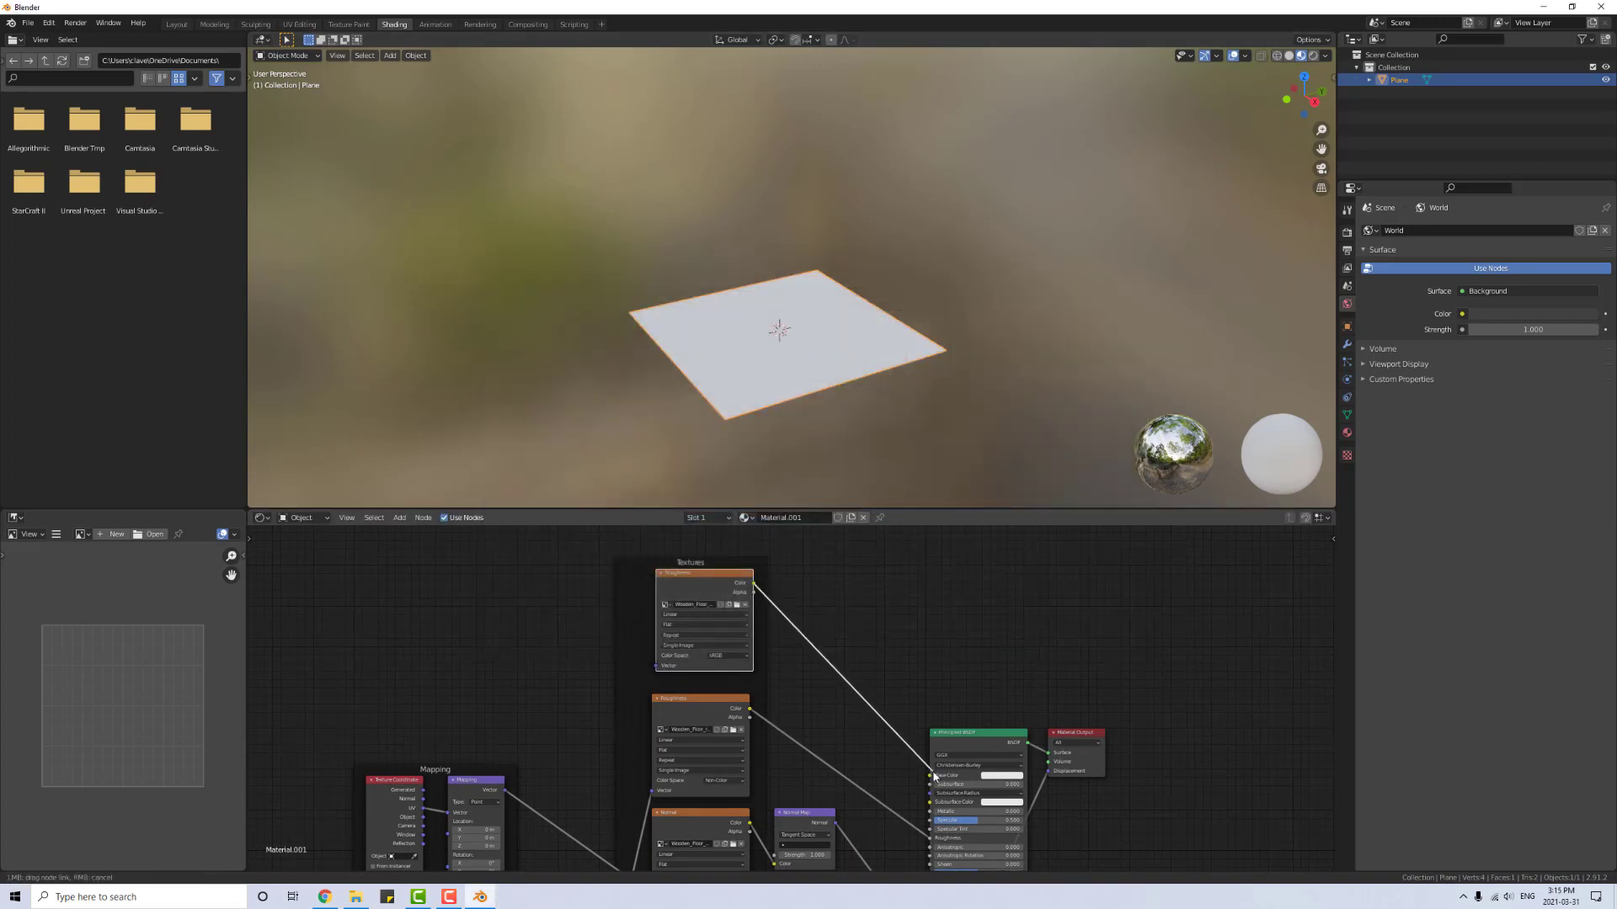
pyautogui.moveTo(933, 775); pyautogui.dragTo(929, 774)
pyautogui.moveTo(932, 691); pyautogui.dragTo(822, 615, button='middle')
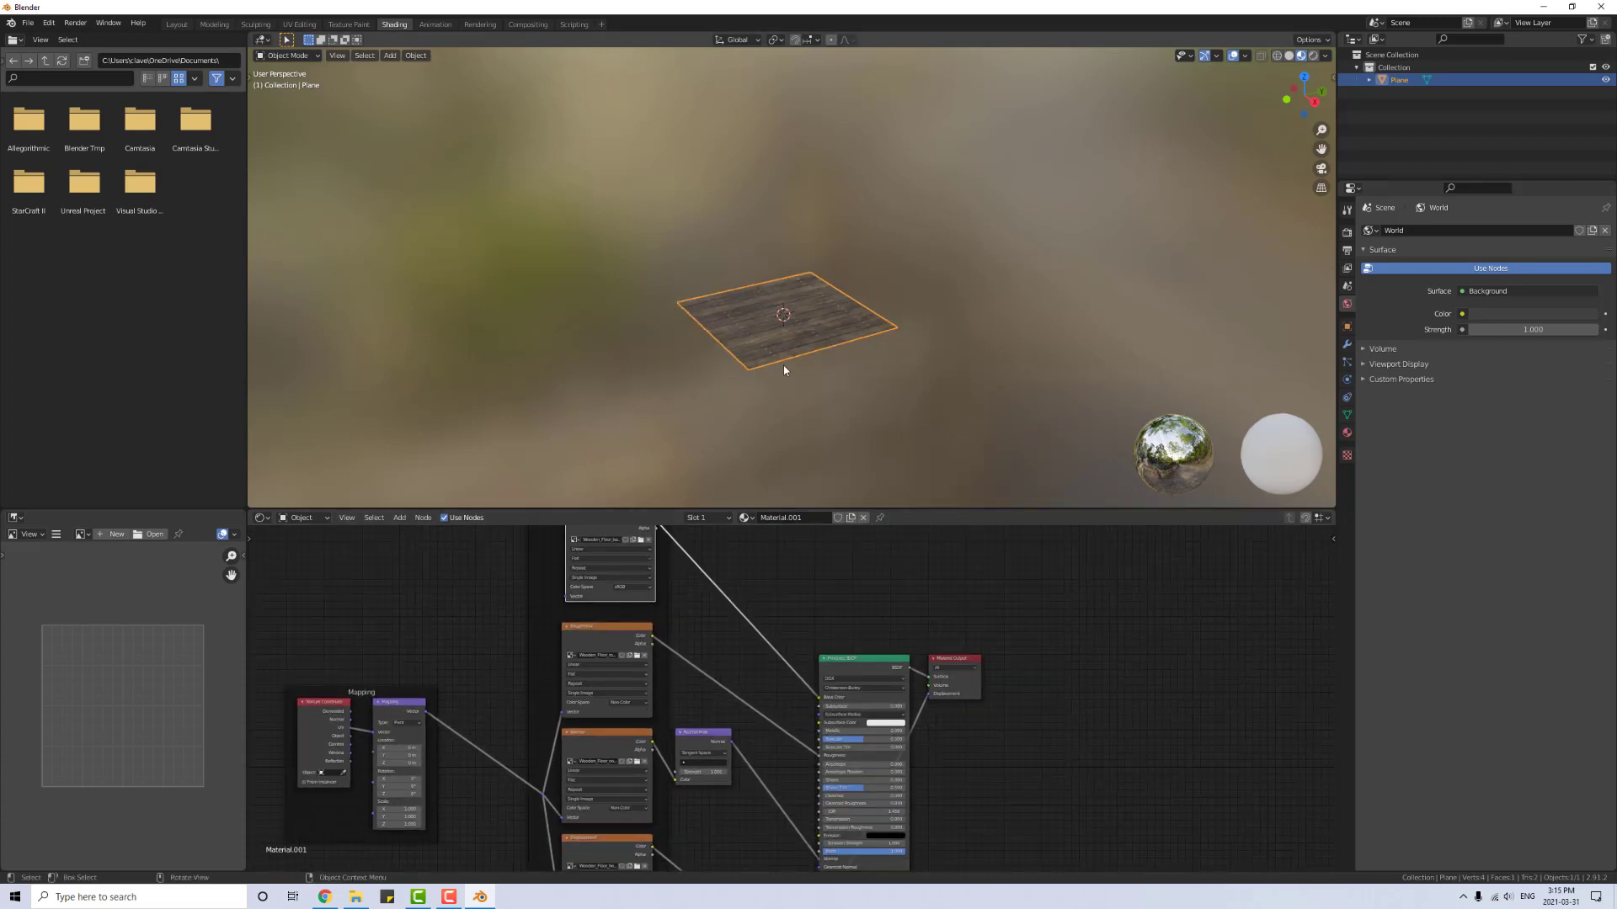
pyautogui.scroll(5, 783, 369)
pyautogui.moveTo(846, 372); pyautogui.dragTo(918, 453, button='middle')
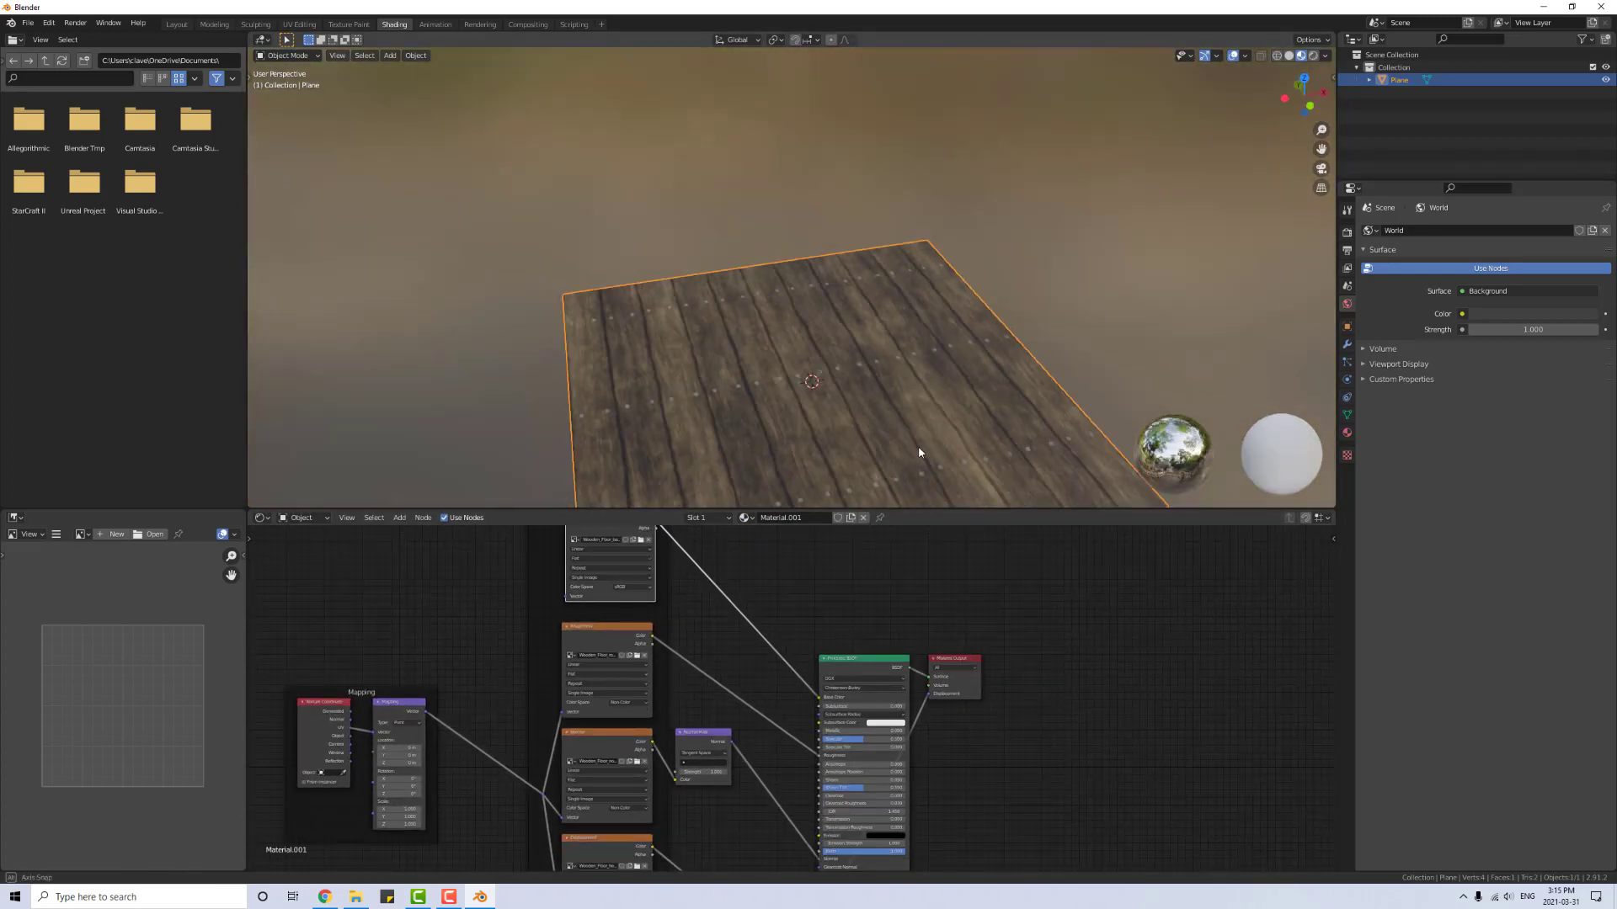
pyautogui.scroll(3, 746, 725)
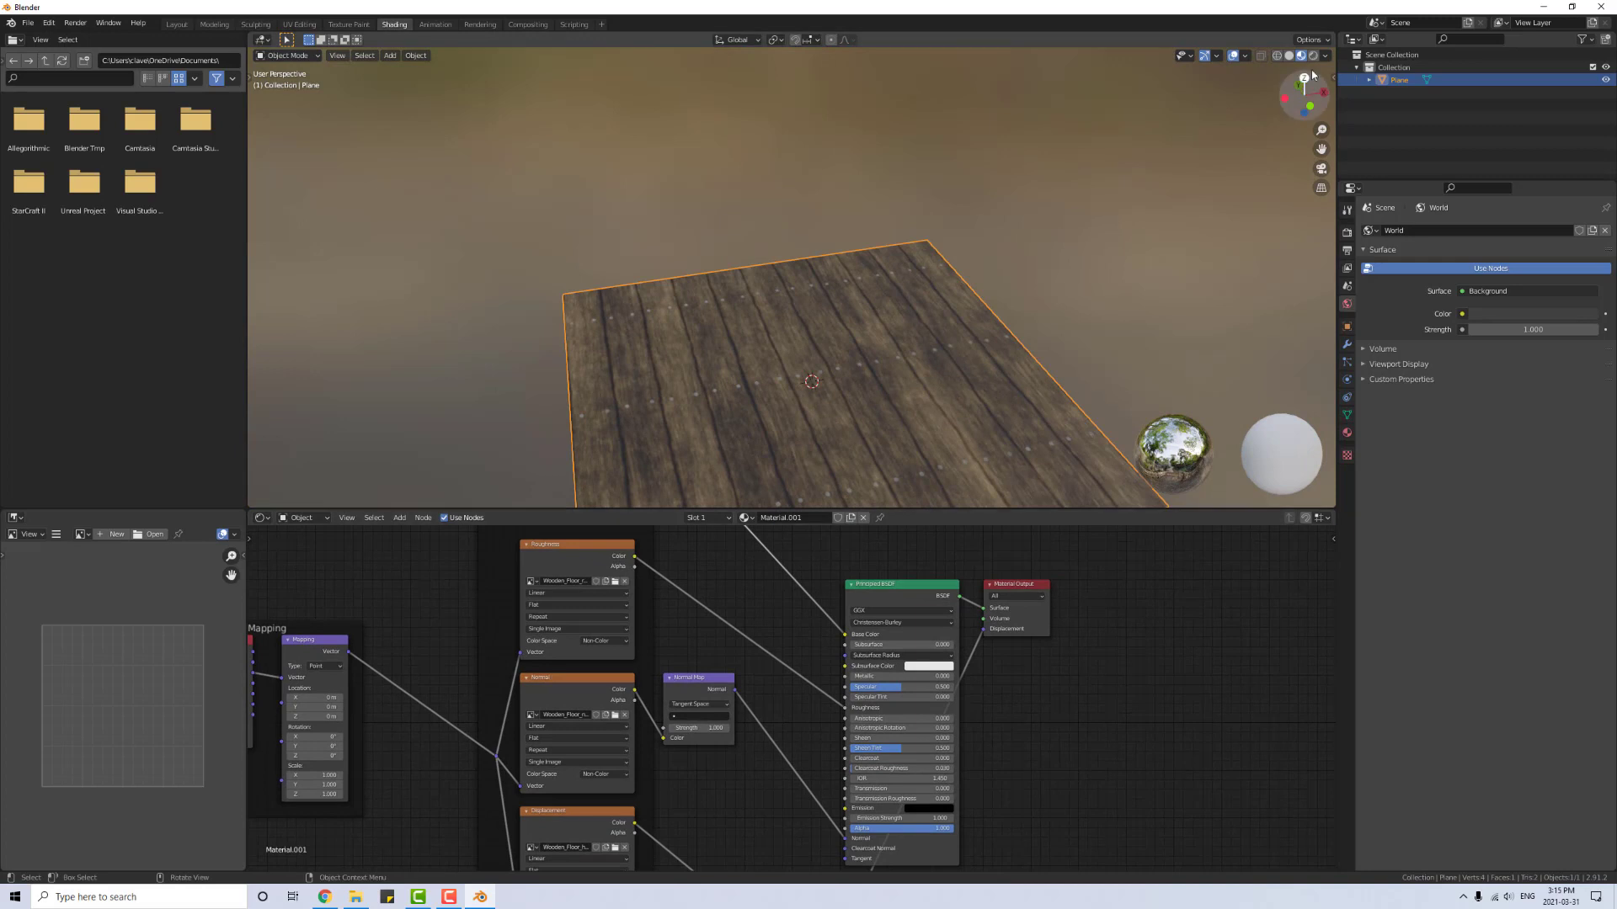
# Step: Set the render engine to Cycles with GPU Compute as the device and the Experimental feature set
pyautogui.click(1346, 234)
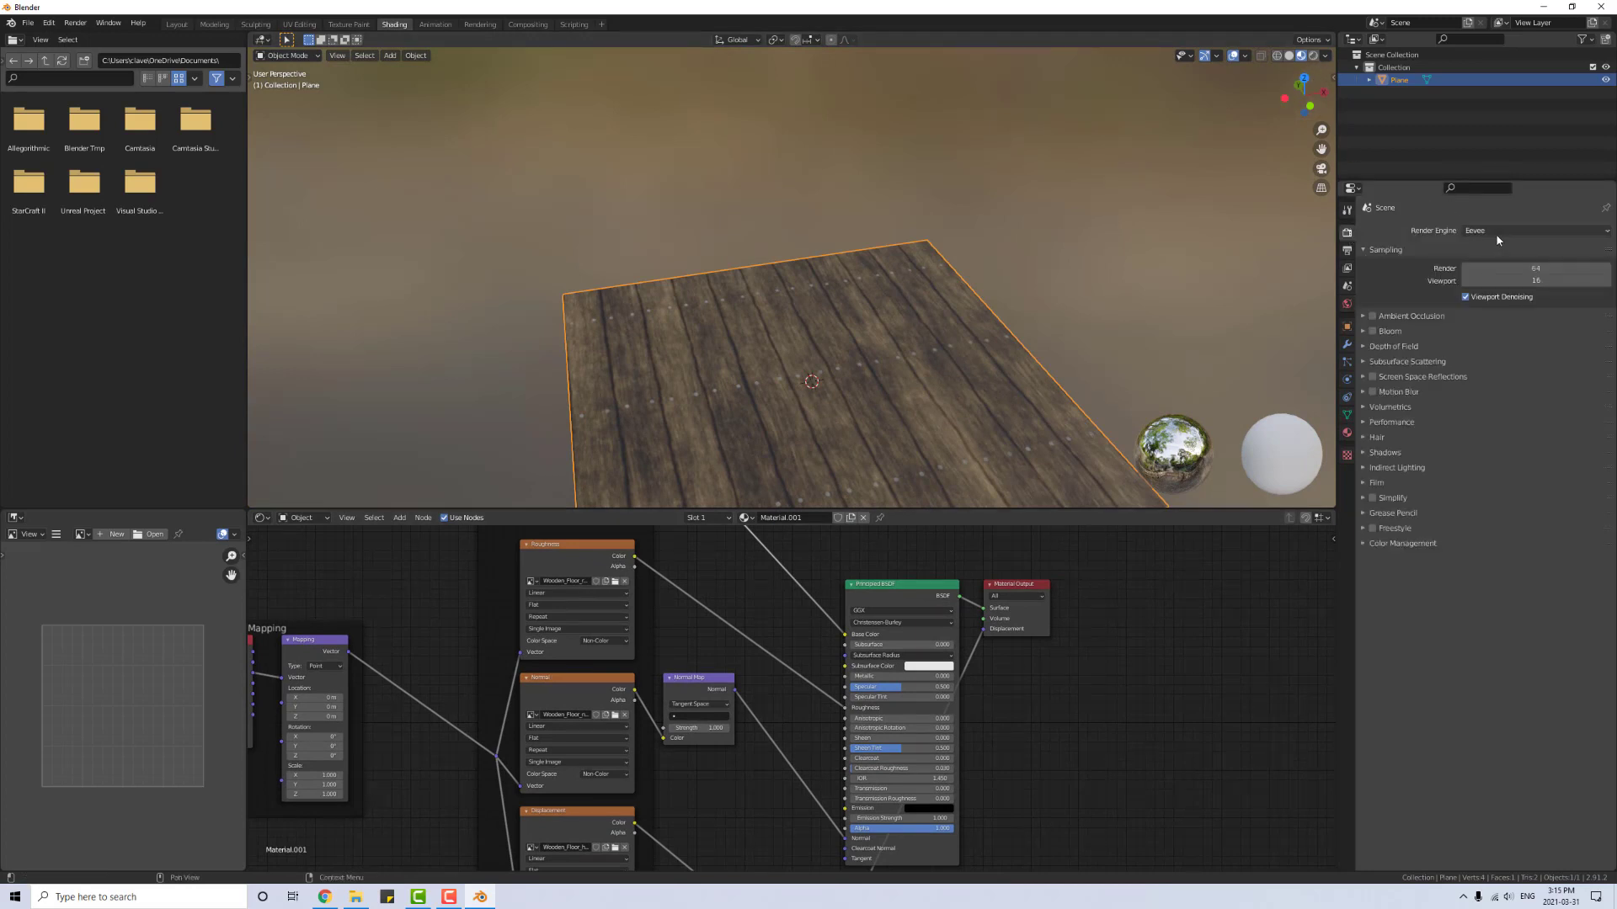
pyautogui.click(1497, 236)
pyautogui.click(1478, 265)
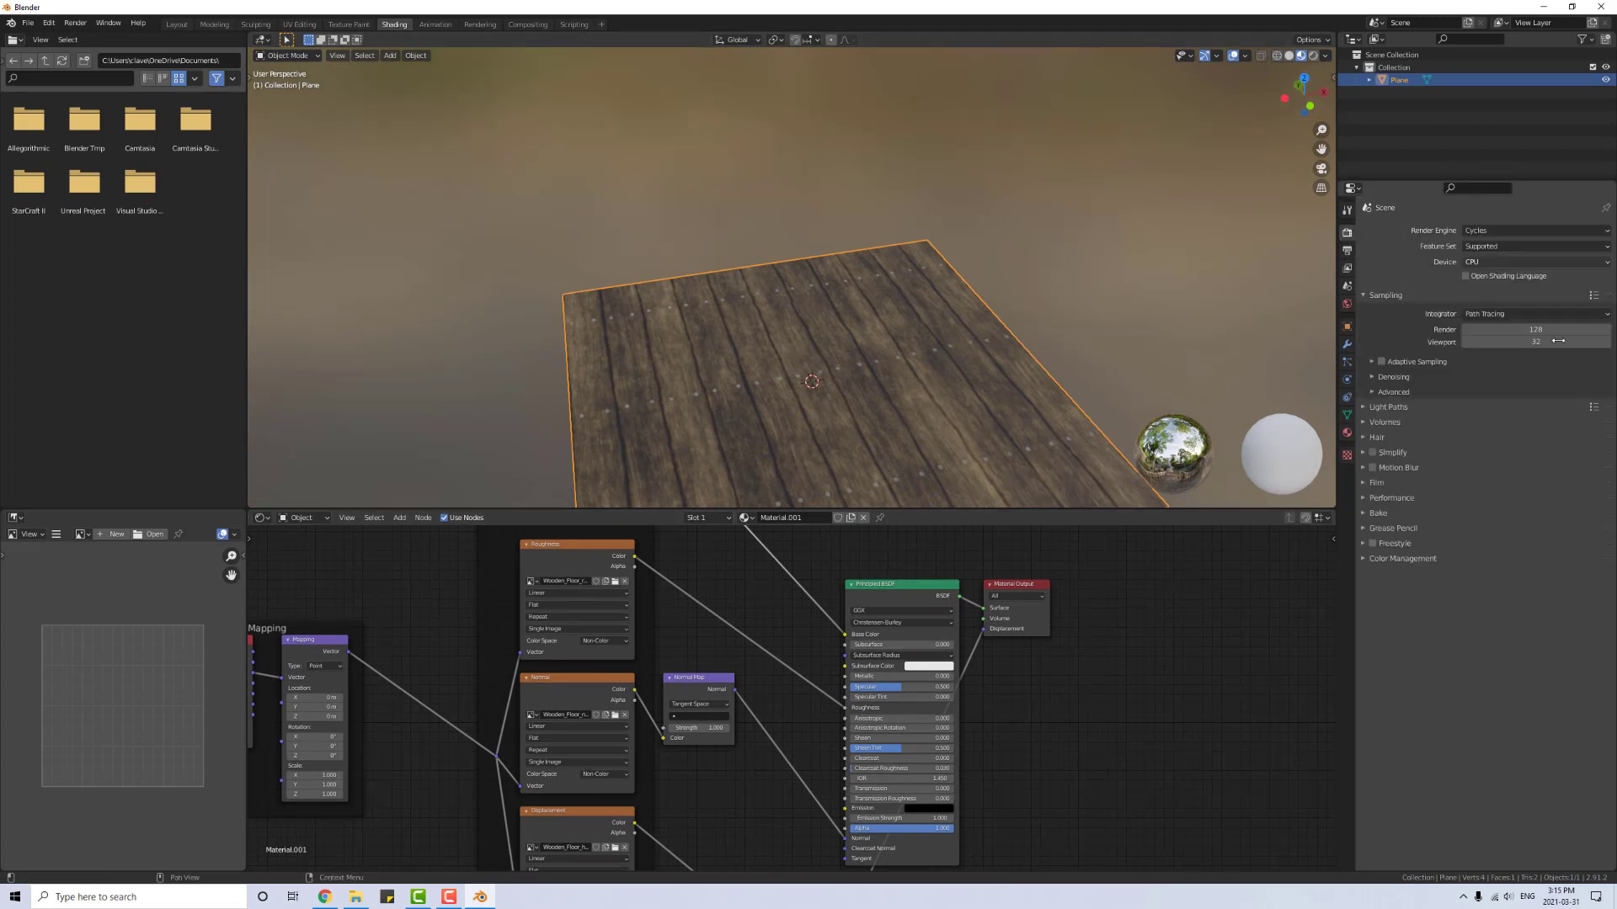
pyautogui.click(1504, 261)
pyautogui.click(1501, 281)
pyautogui.click(1496, 246)
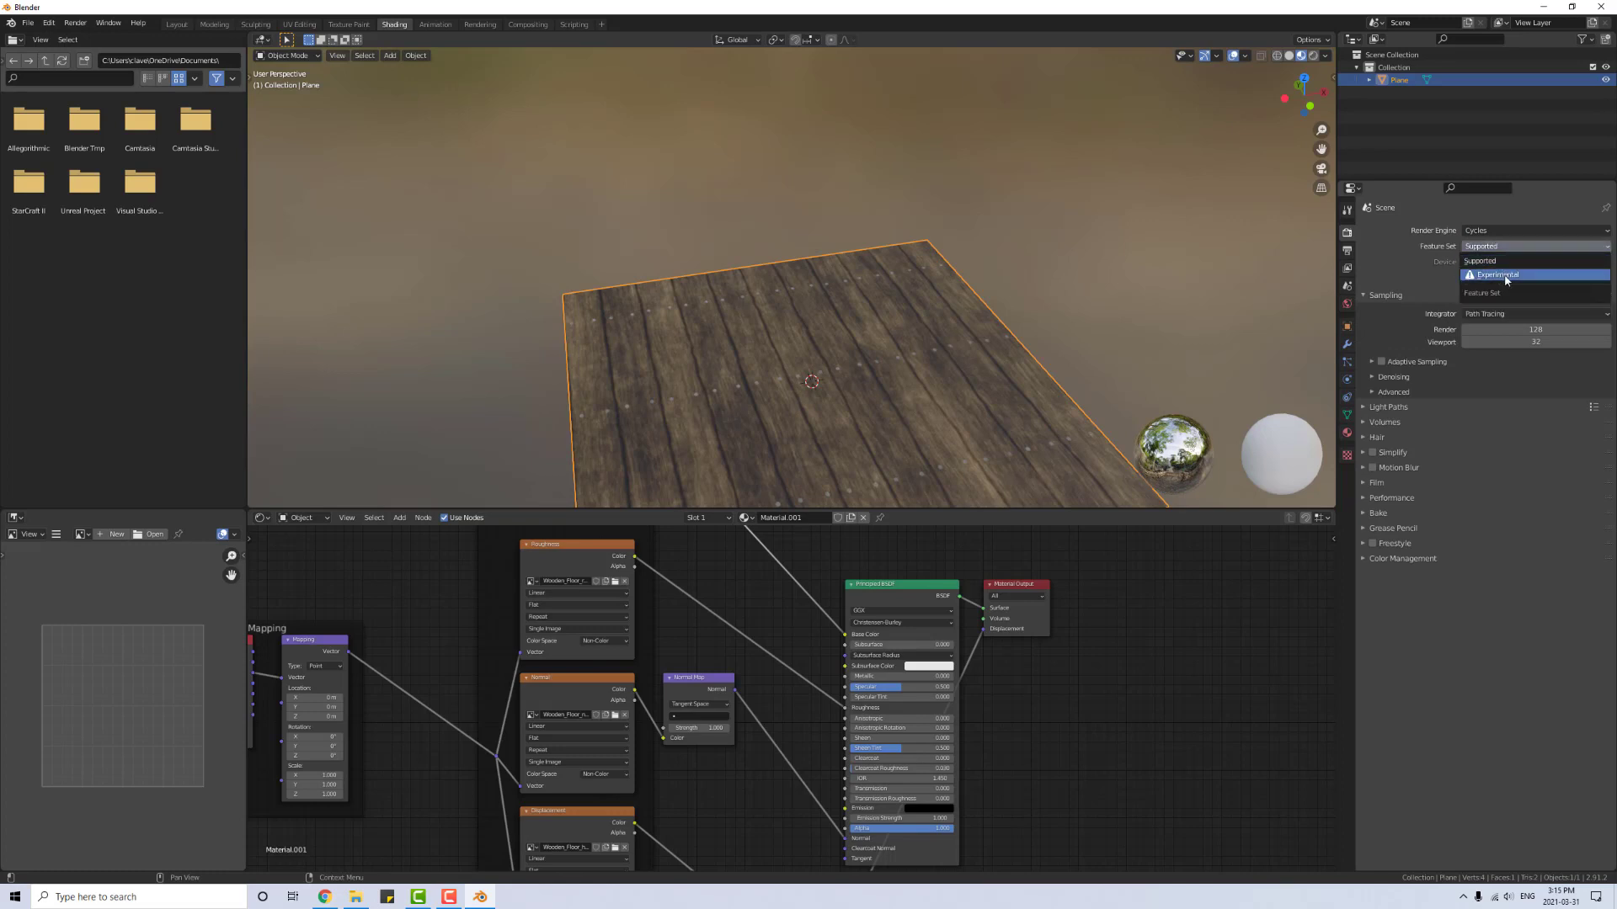
pyautogui.click(1506, 278)
# Step: Switch the 3D viewport to rendered shading and view the plane from an angle
pyautogui.moveTo(840, 449); pyautogui.dragTo(1222, 79, button='middle')
pyautogui.click(1313, 58)
pyautogui.moveTo(967, 375)
pyautogui.mouseDown(button='middle')
pyautogui.moveTo(942, 405)
pyautogui.moveTo(917, 404)
pyautogui.mouseUp(button='middle')
pyautogui.scroll(-5, 917, 404)
pyautogui.moveTo(751, 321); pyautogui.dragTo(810, 316, button='middle')
pyautogui.scroll(3, 812, 346)
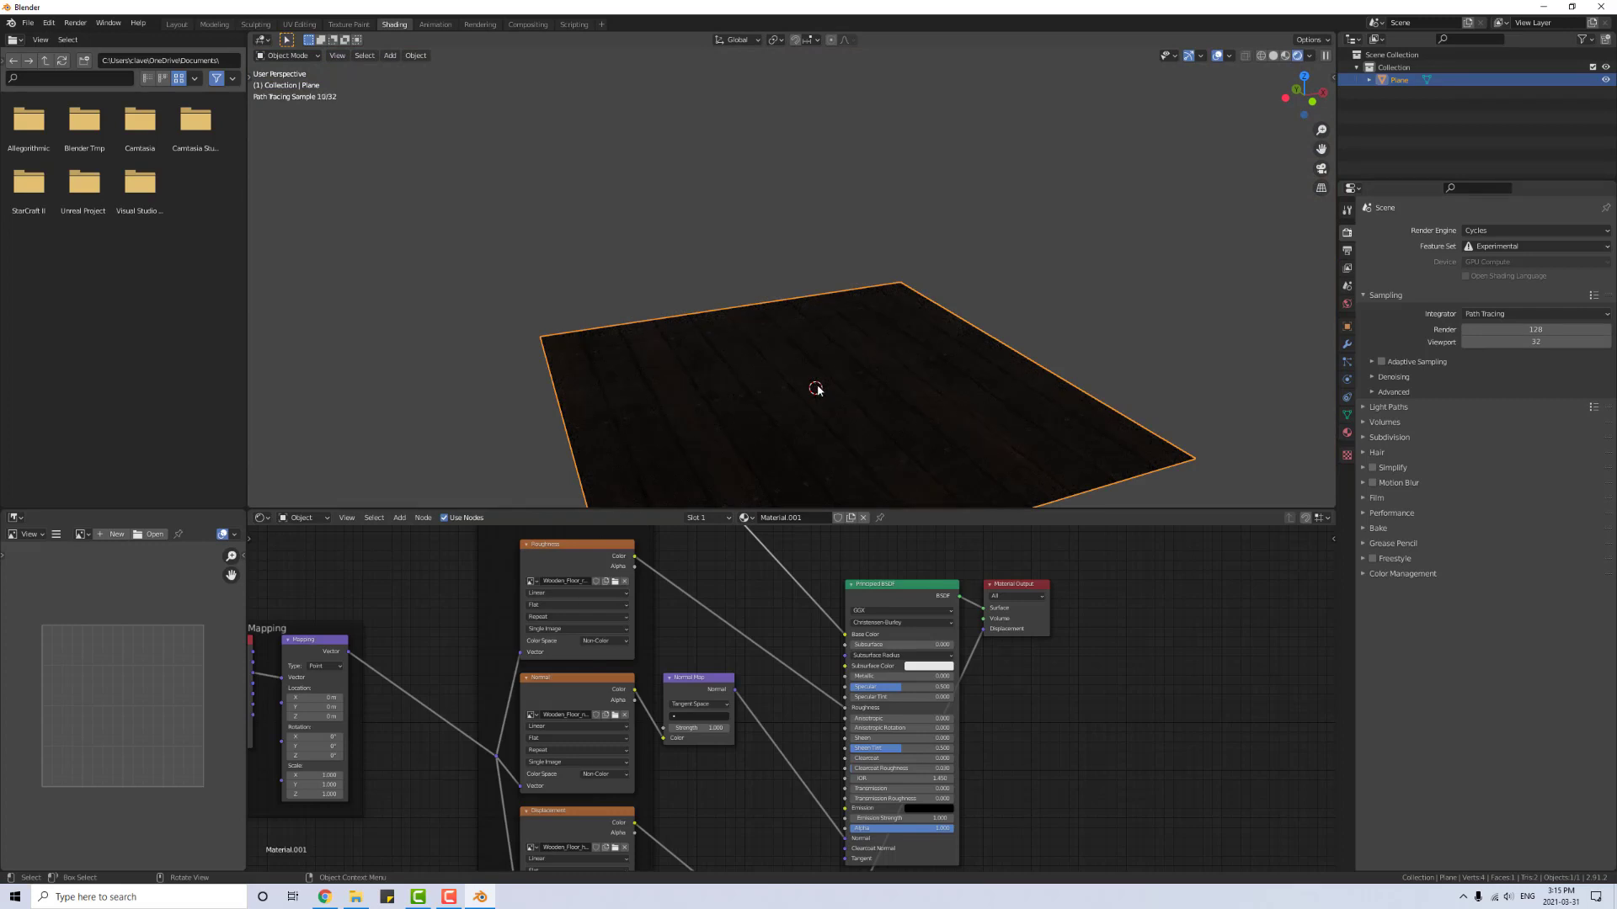
# Step: Add a 3 Point Lights setup to light the floor plane
pyautogui.hotkey('shift', 'a')
pyautogui.moveTo(783, 542)
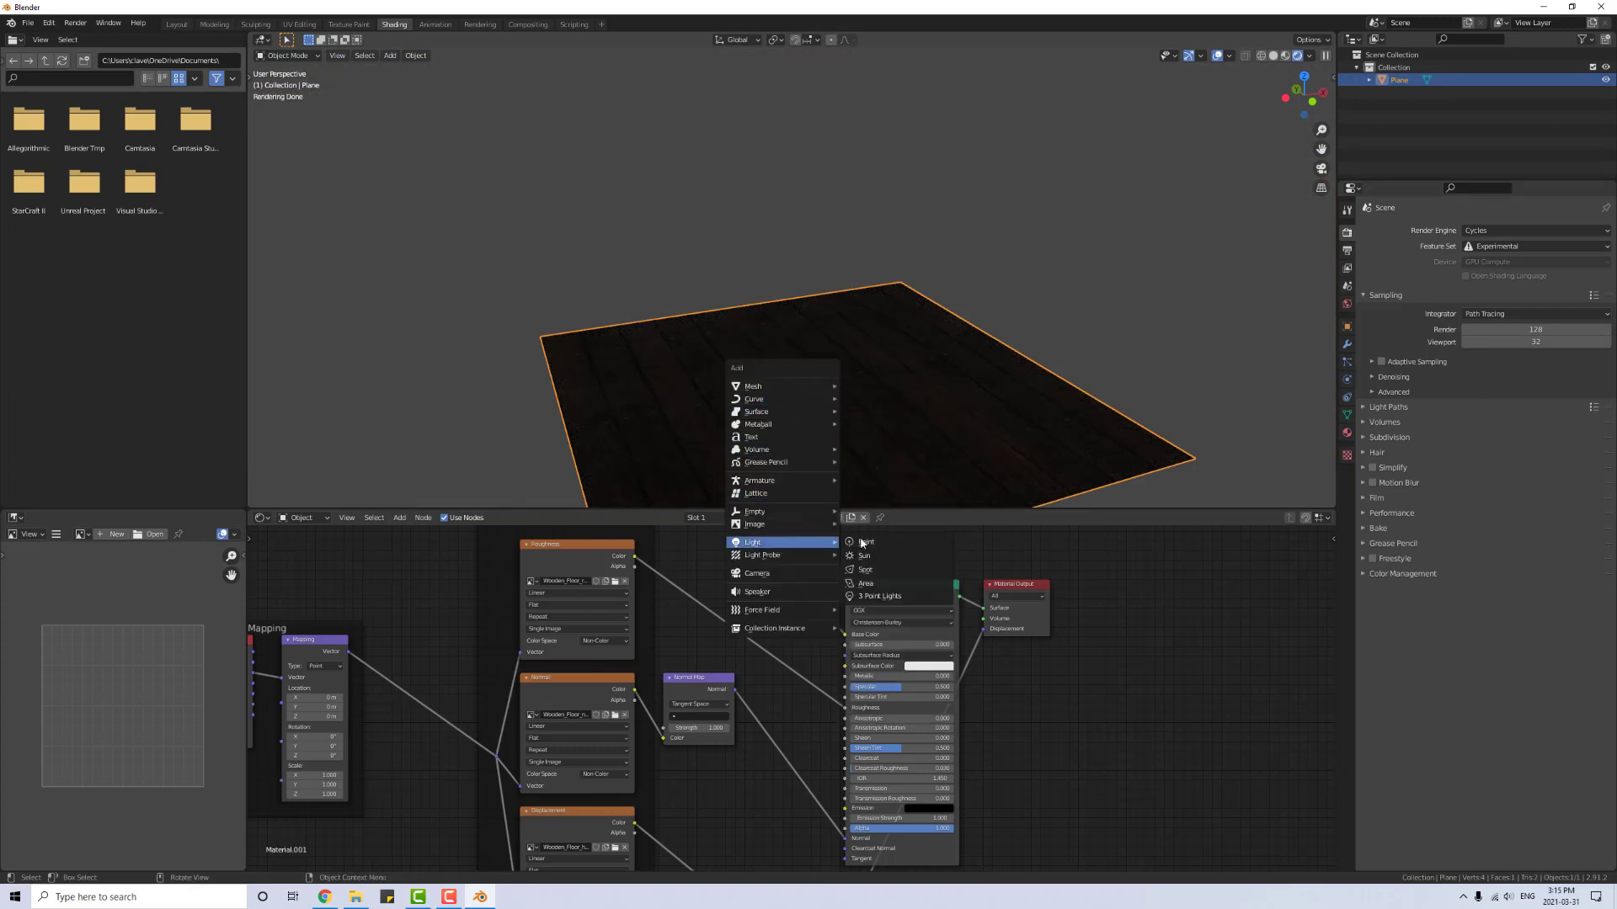
pyautogui.click(879, 596)
pyautogui.moveTo(929, 395); pyautogui.dragTo(857, 402, button='middle')
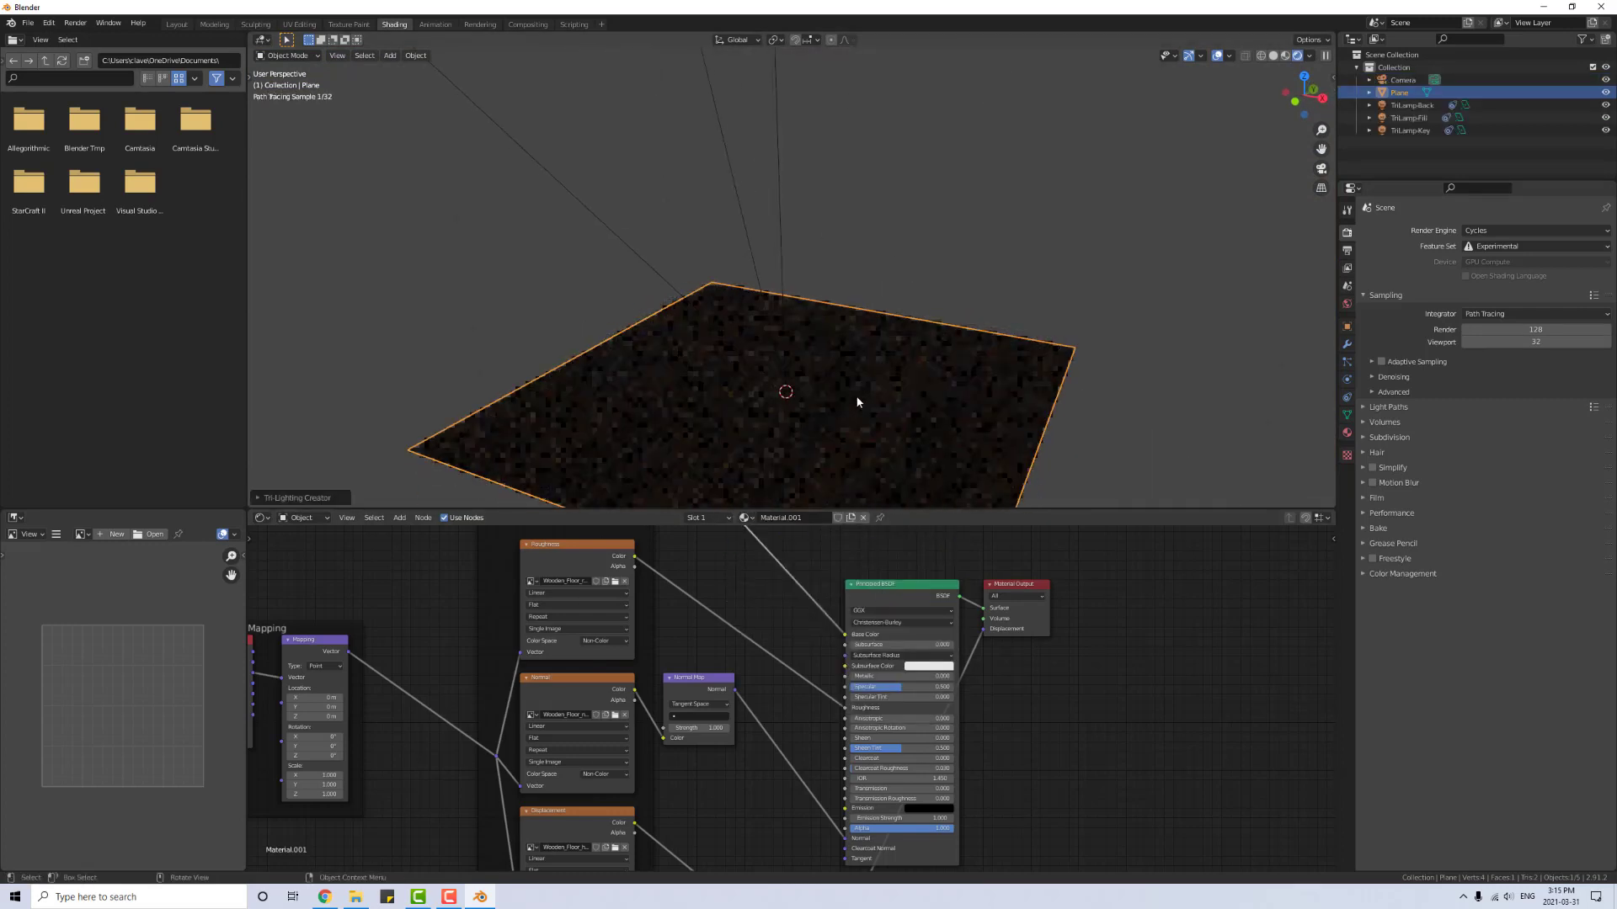
# Step: Raise the power of the TriLamp-Key area light to 282 W
pyautogui.scroll(-6, 857, 402)
pyautogui.click(1410, 130)
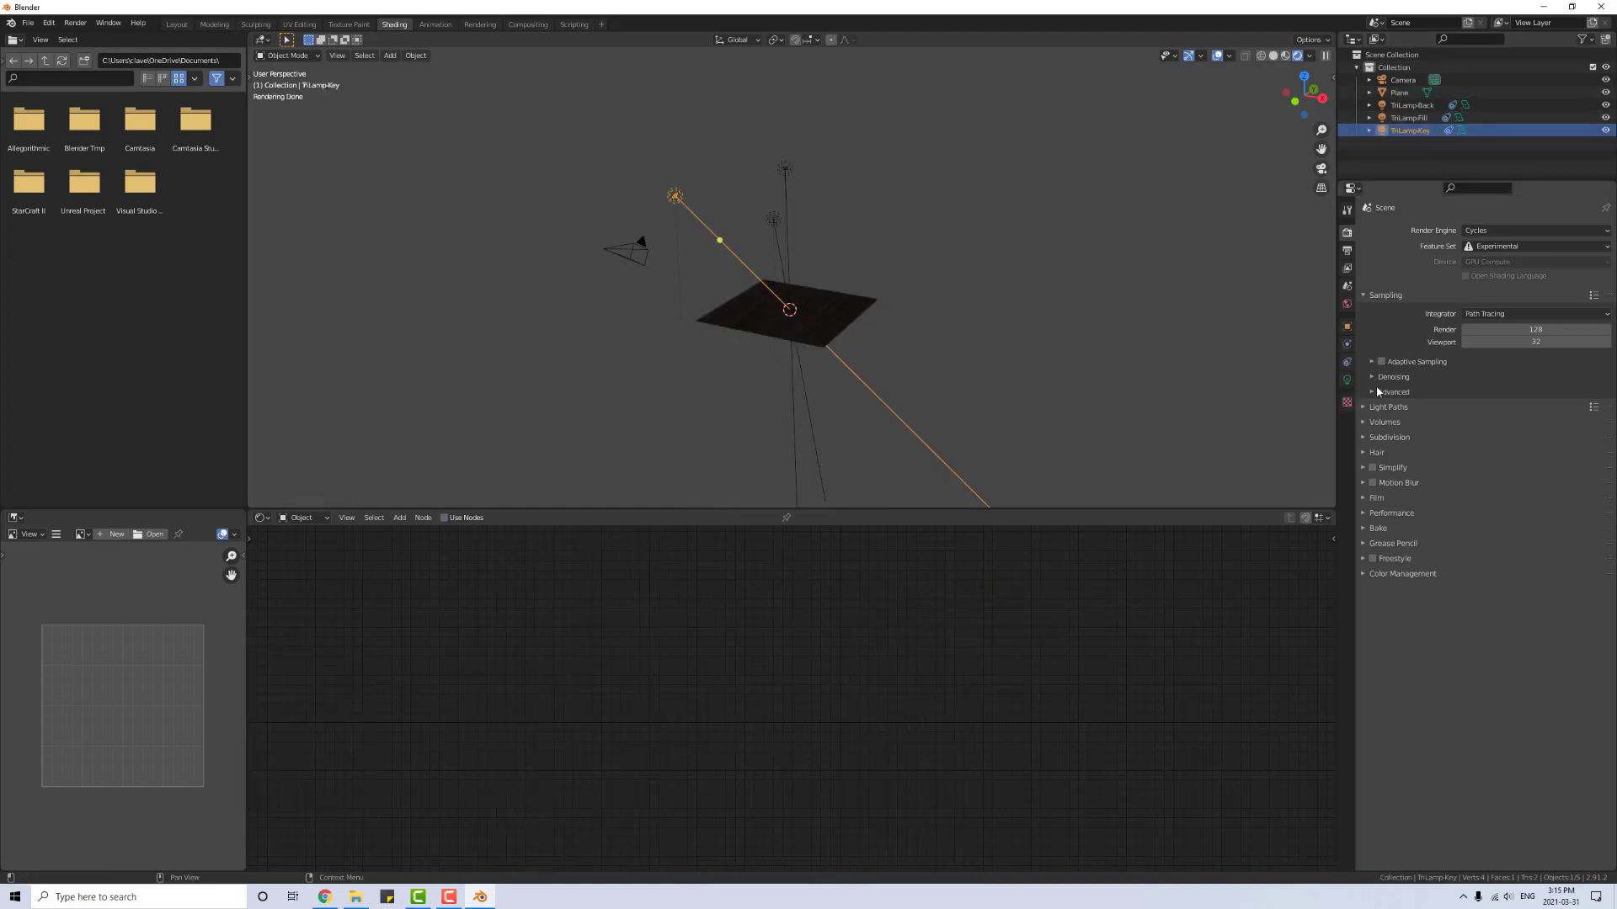
pyautogui.click(1347, 380)
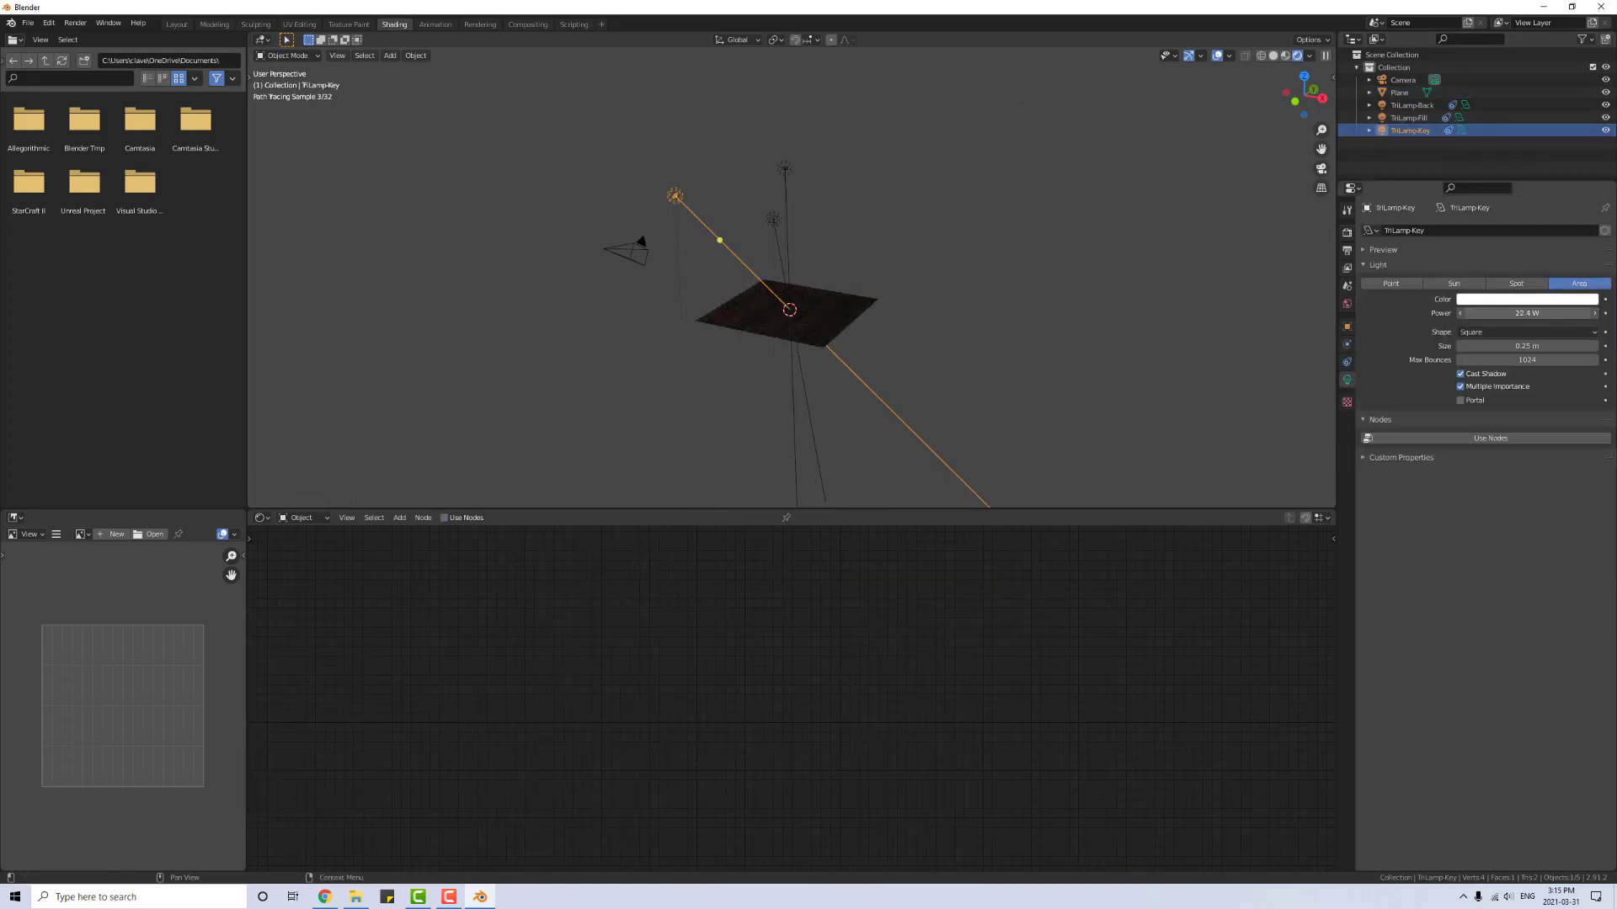
pyautogui.moveTo(1515, 313); pyautogui.dragTo(1591, 313)
pyautogui.scroll(6, 783, 368)
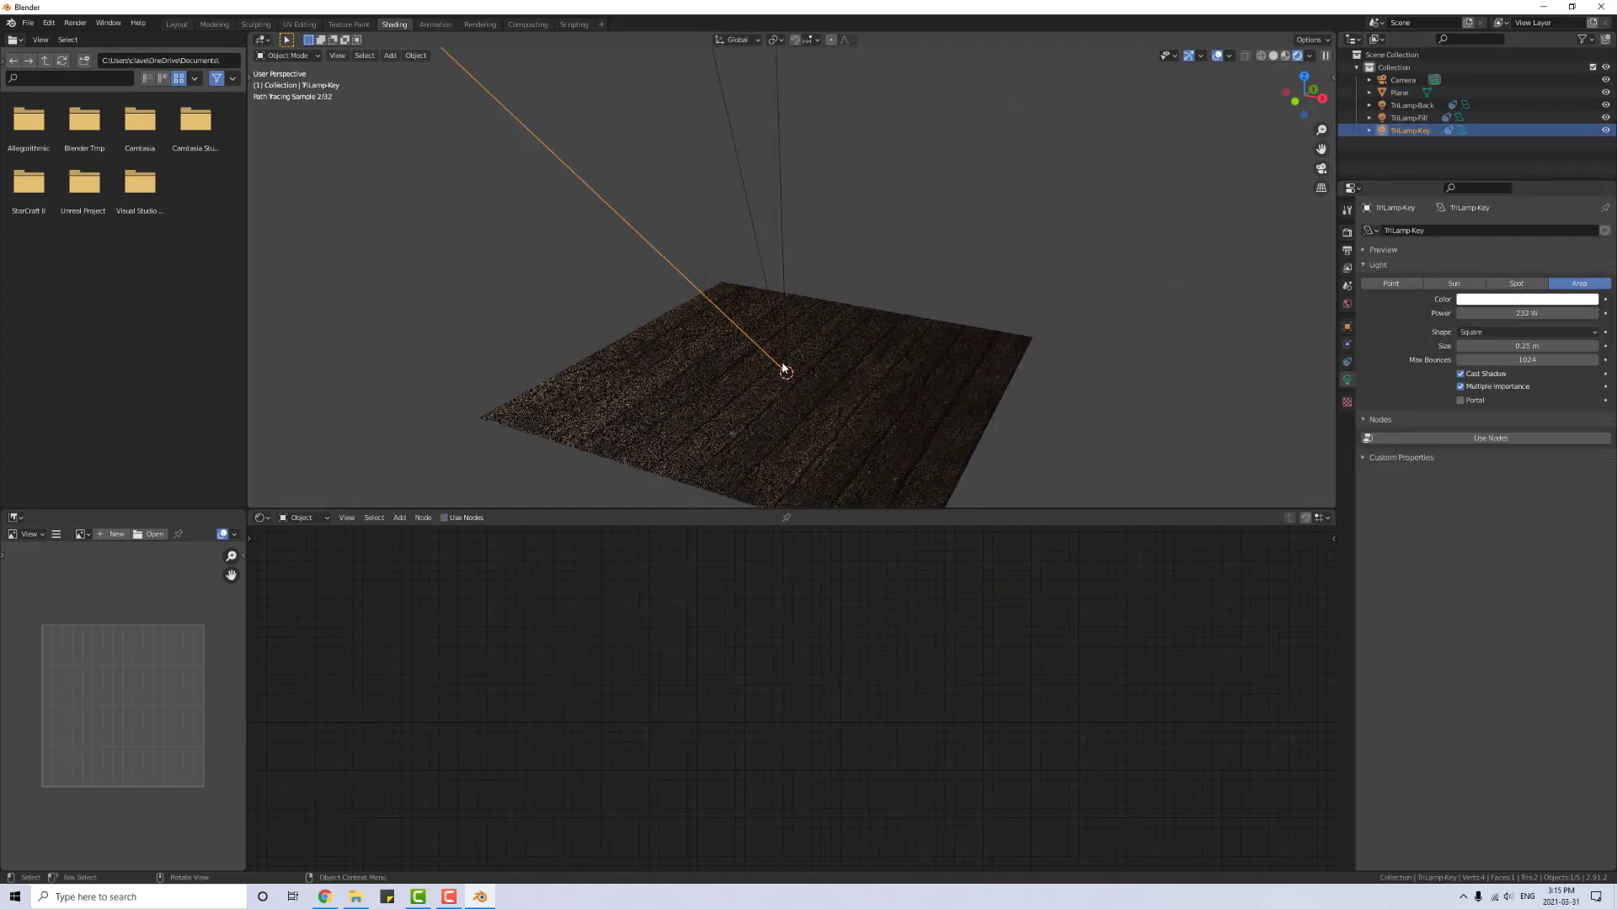
pyautogui.moveTo(782, 368); pyautogui.dragTo(1159, 292, button='middle')
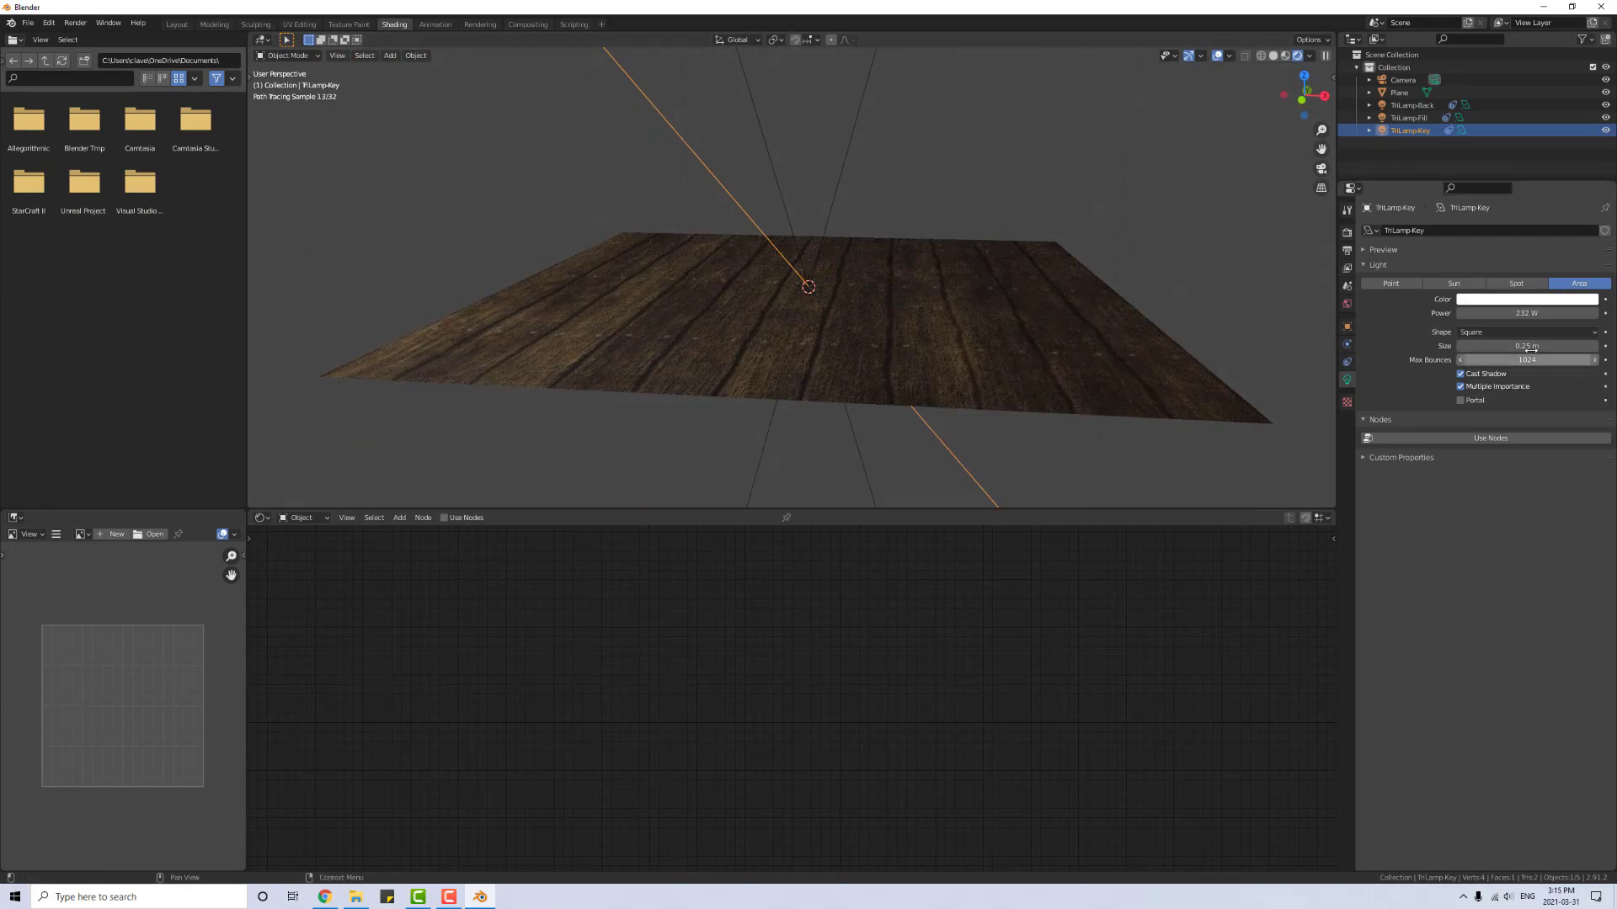
pyautogui.moveTo(1526, 314); pyautogui.dragTo(1568, 314)
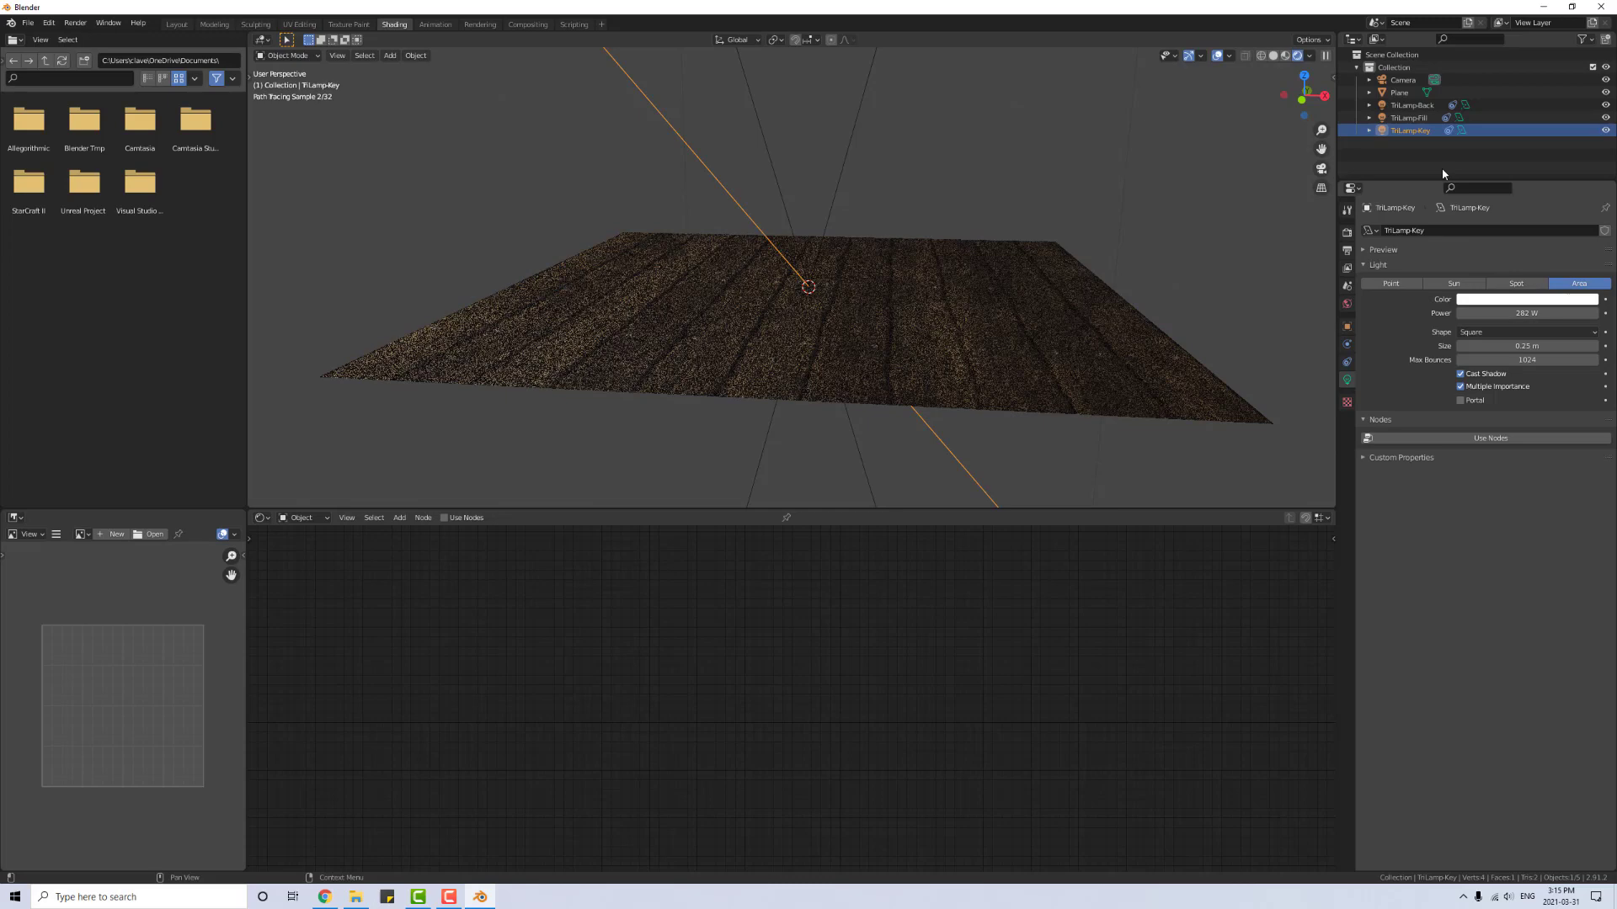
# Step: Increase the power of the TriLamp-Fill light and raise the TriLamp-Back light to about 166 W
pyautogui.click(1406, 123)
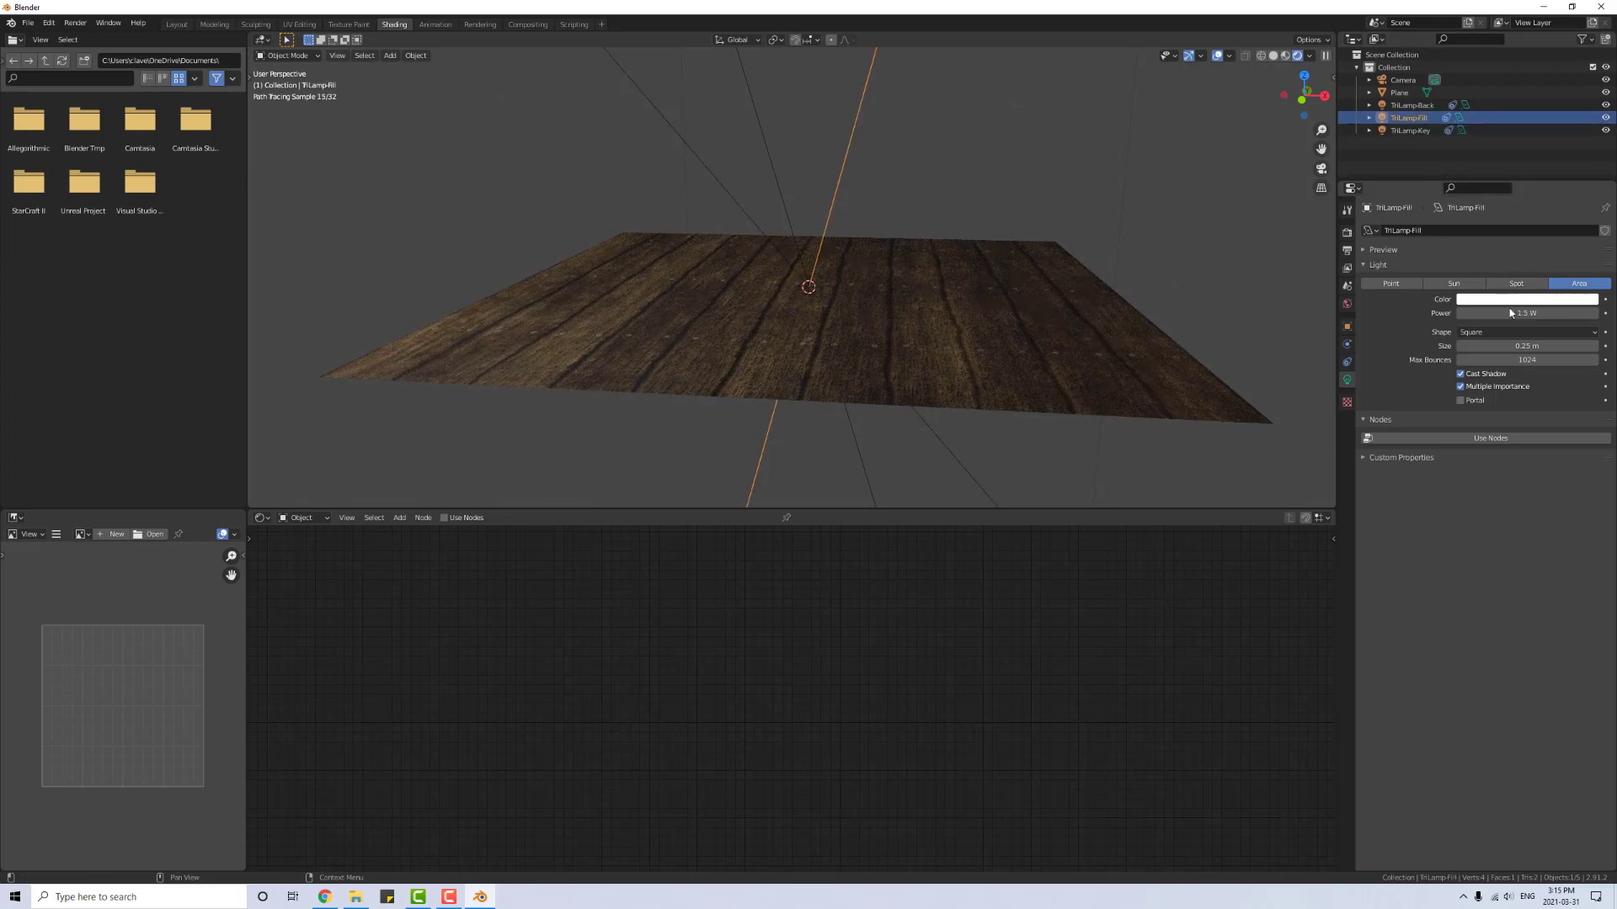
pyautogui.click(1413, 105)
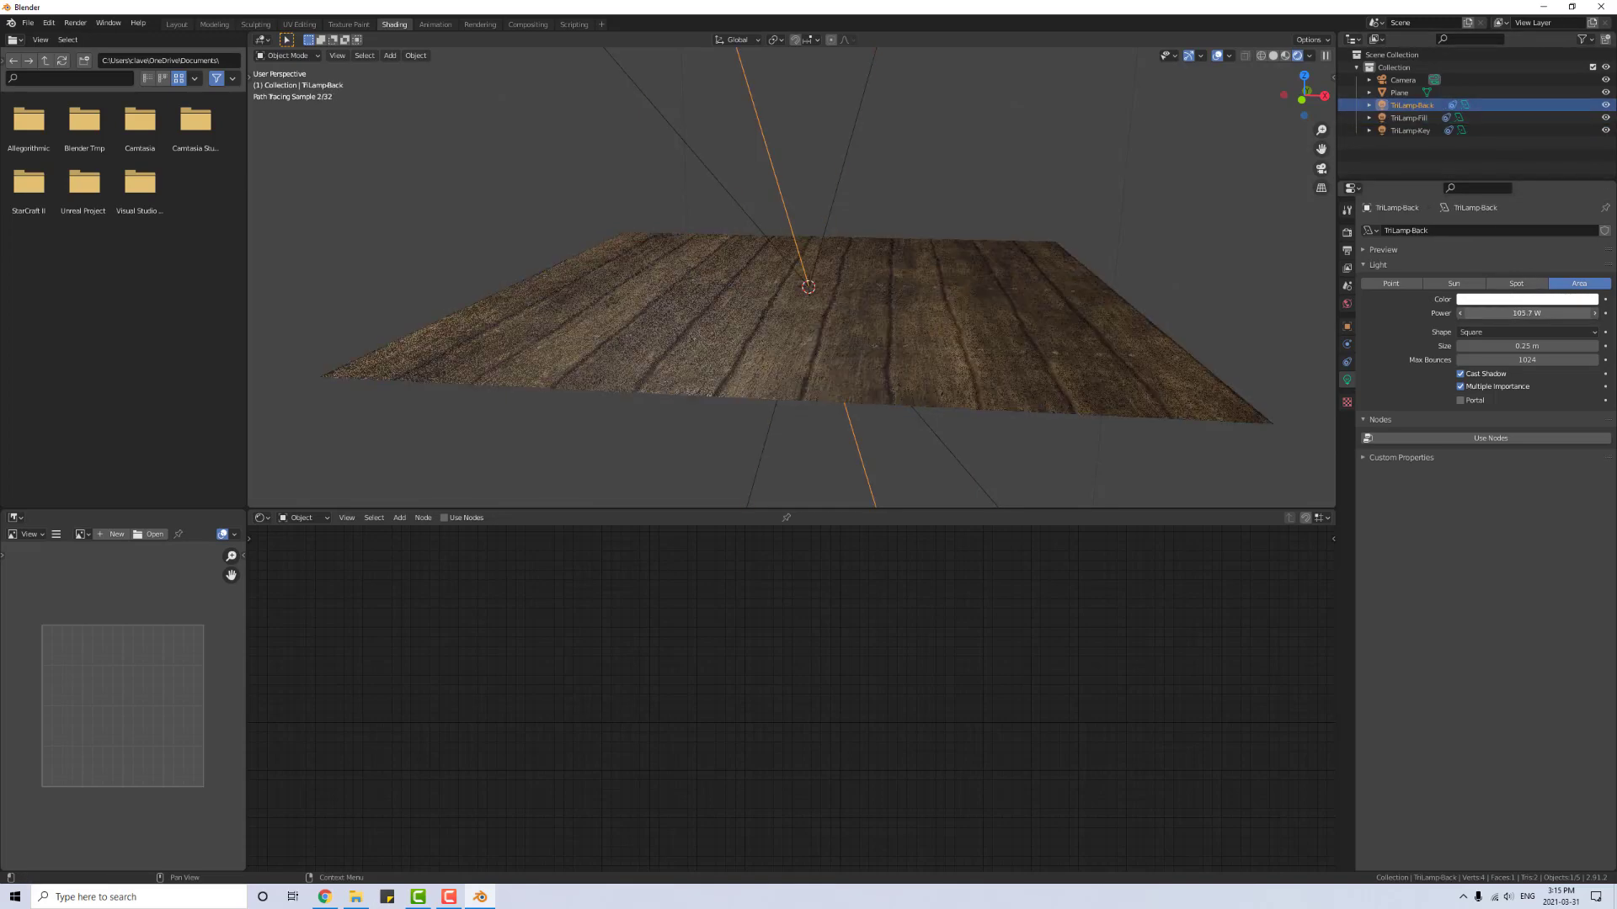
# Step: Select the floor plane and increase the Strength of its Normal Map node
pyautogui.moveTo(771, 304)
pyautogui.mouseDown(button='middle')
pyautogui.moveTo(734, 362)
pyautogui.moveTo(821, 406)
pyautogui.moveTo(781, 397)
pyautogui.mouseUp(button='middle')
pyautogui.scroll(2, 758, 371)
pyautogui.click(751, 469)
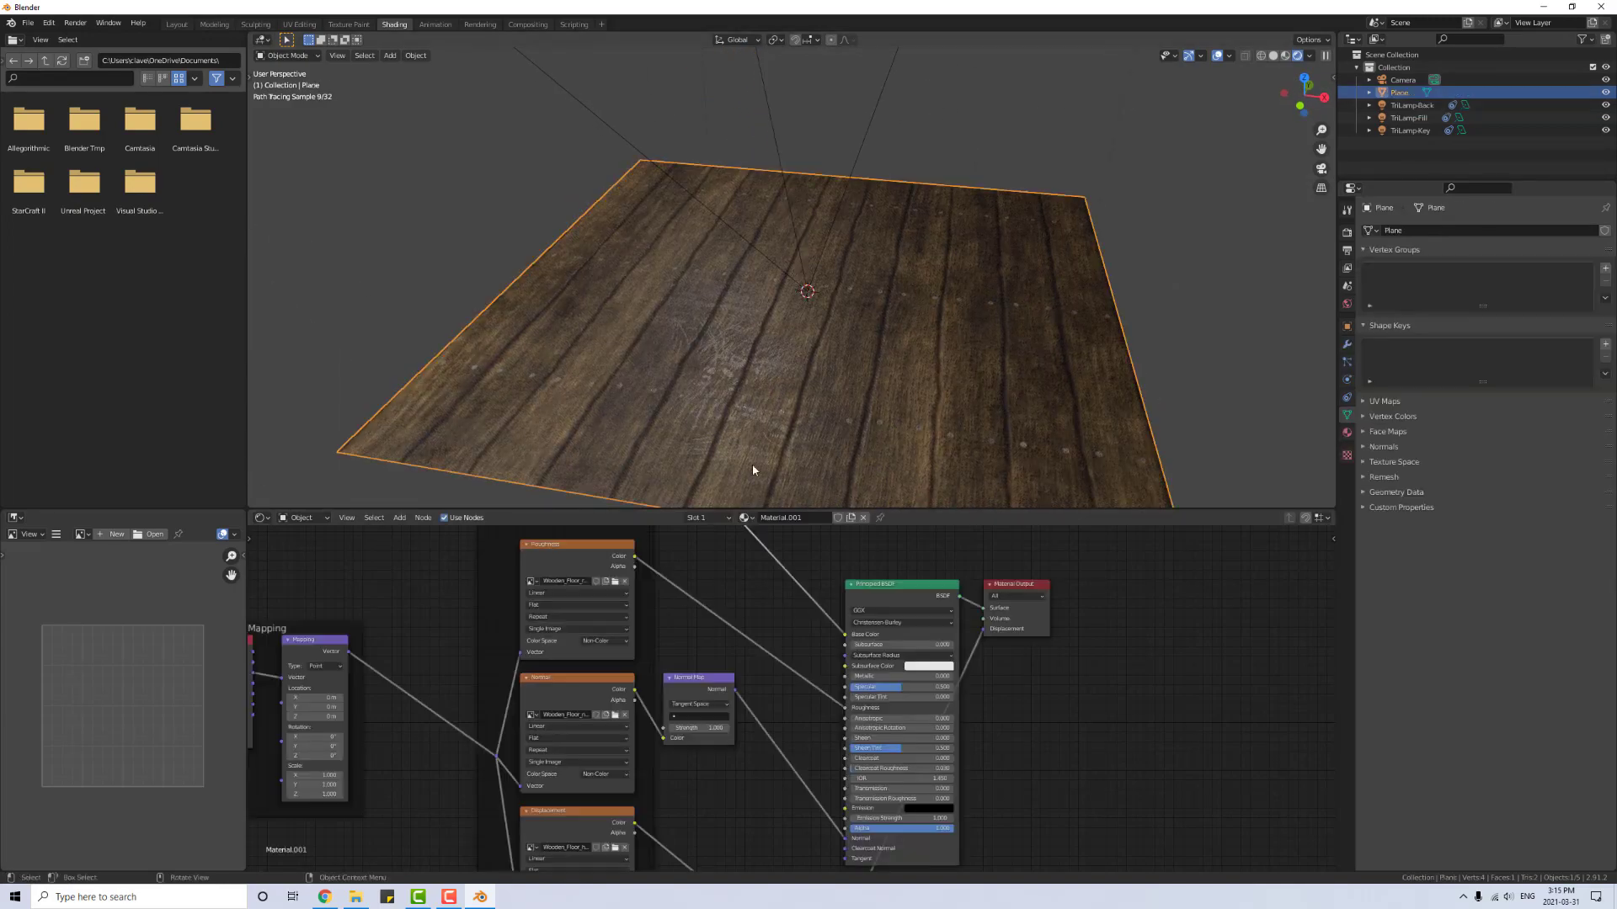
pyautogui.keyDown('shift'); pyautogui.scroll(-2, 722, 694); pyautogui.keyUp('shift')
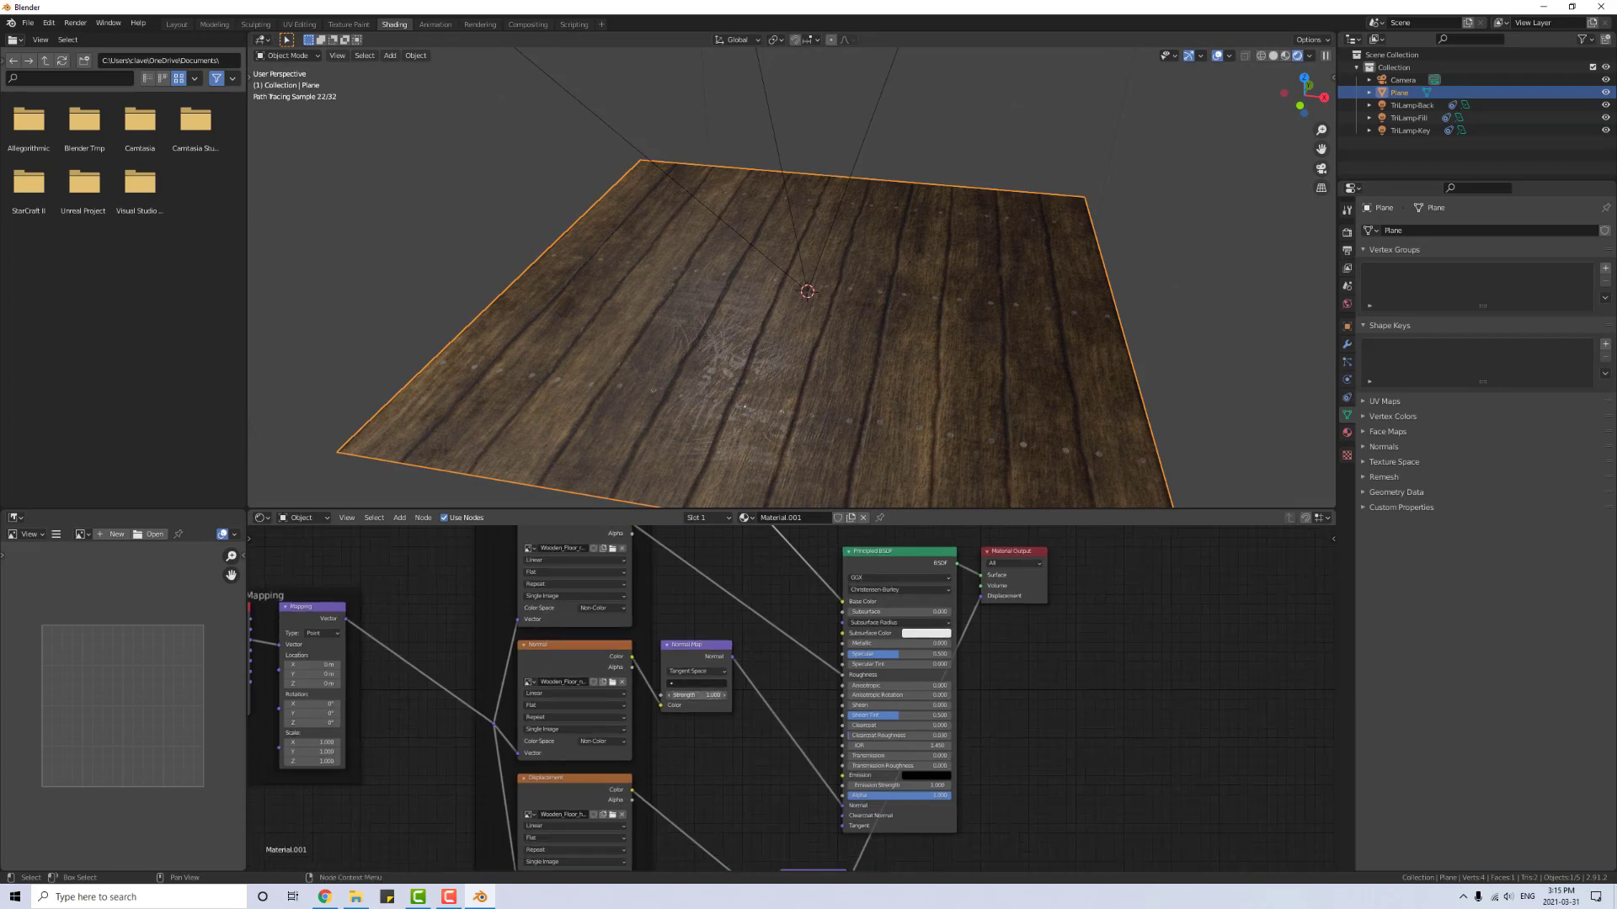
pyautogui.moveTo(696, 695); pyautogui.dragTo(741, 694)
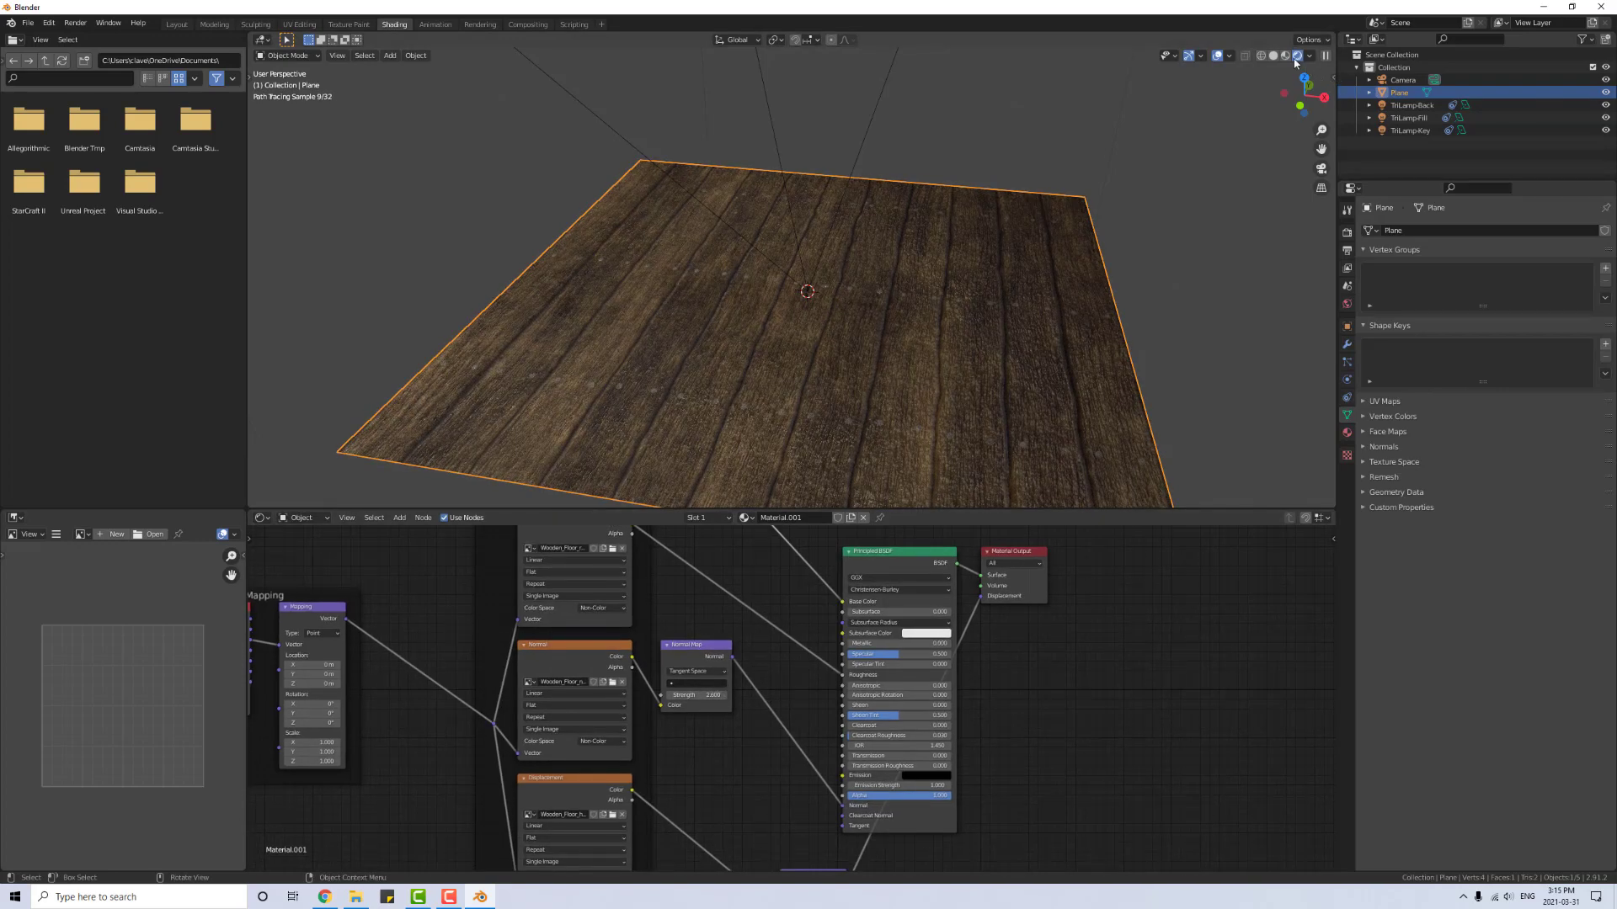
# Step: Compare the floor in Material Preview and rendered shading while readjusting the Normal Map node's Strength
pyautogui.click(1285, 55)
pyautogui.moveTo(701, 696); pyautogui.dragTo(705, 692)
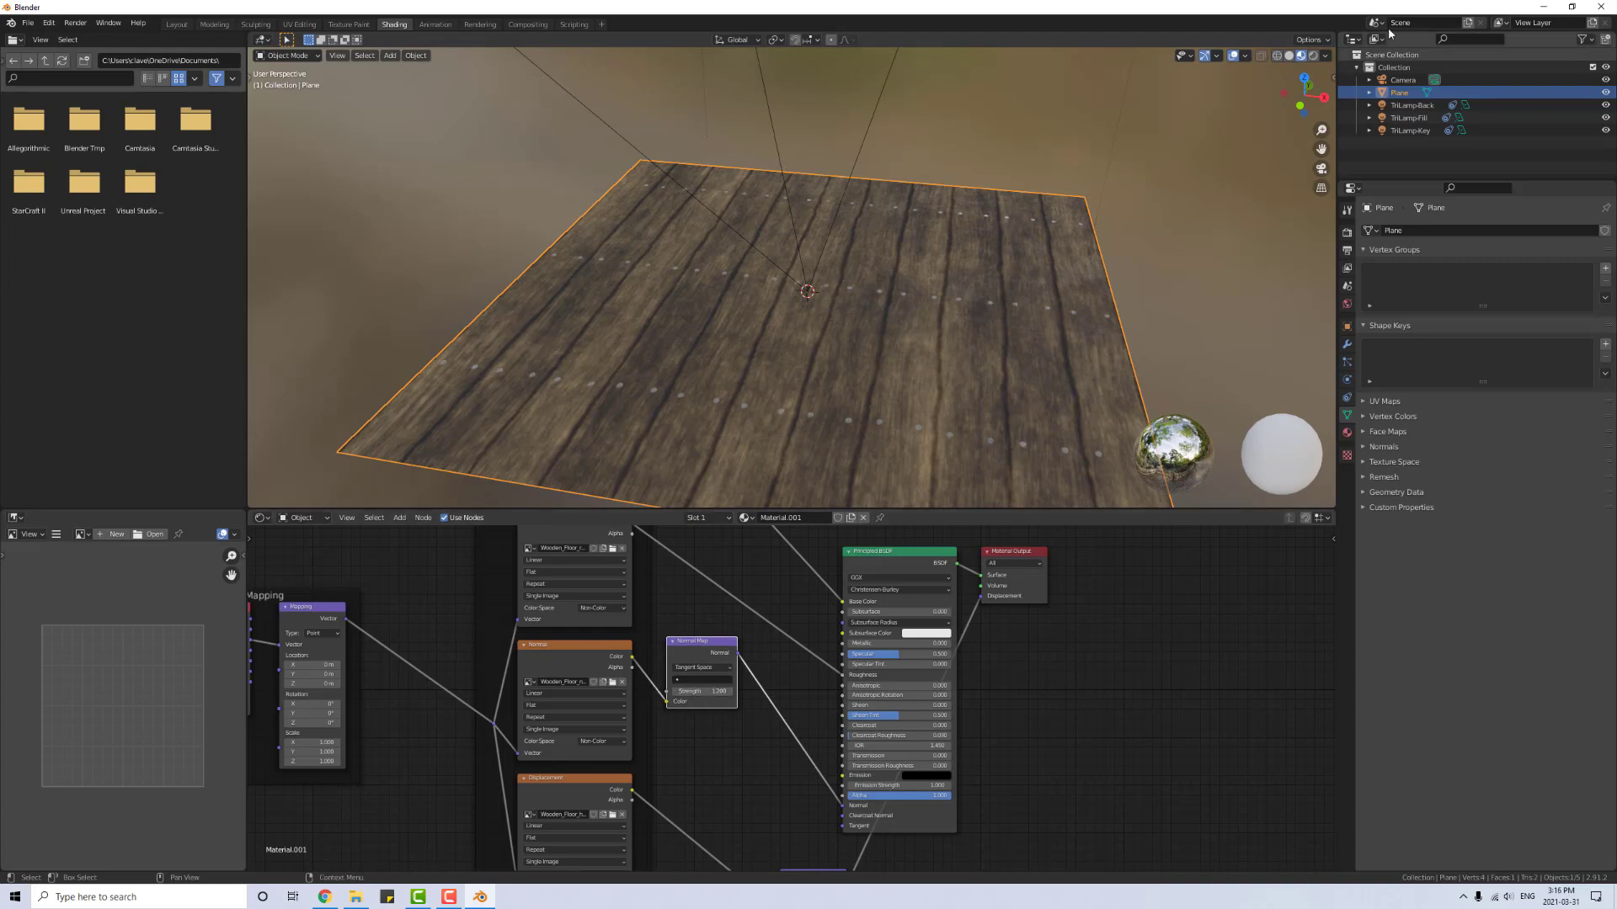
pyautogui.click(1312, 55)
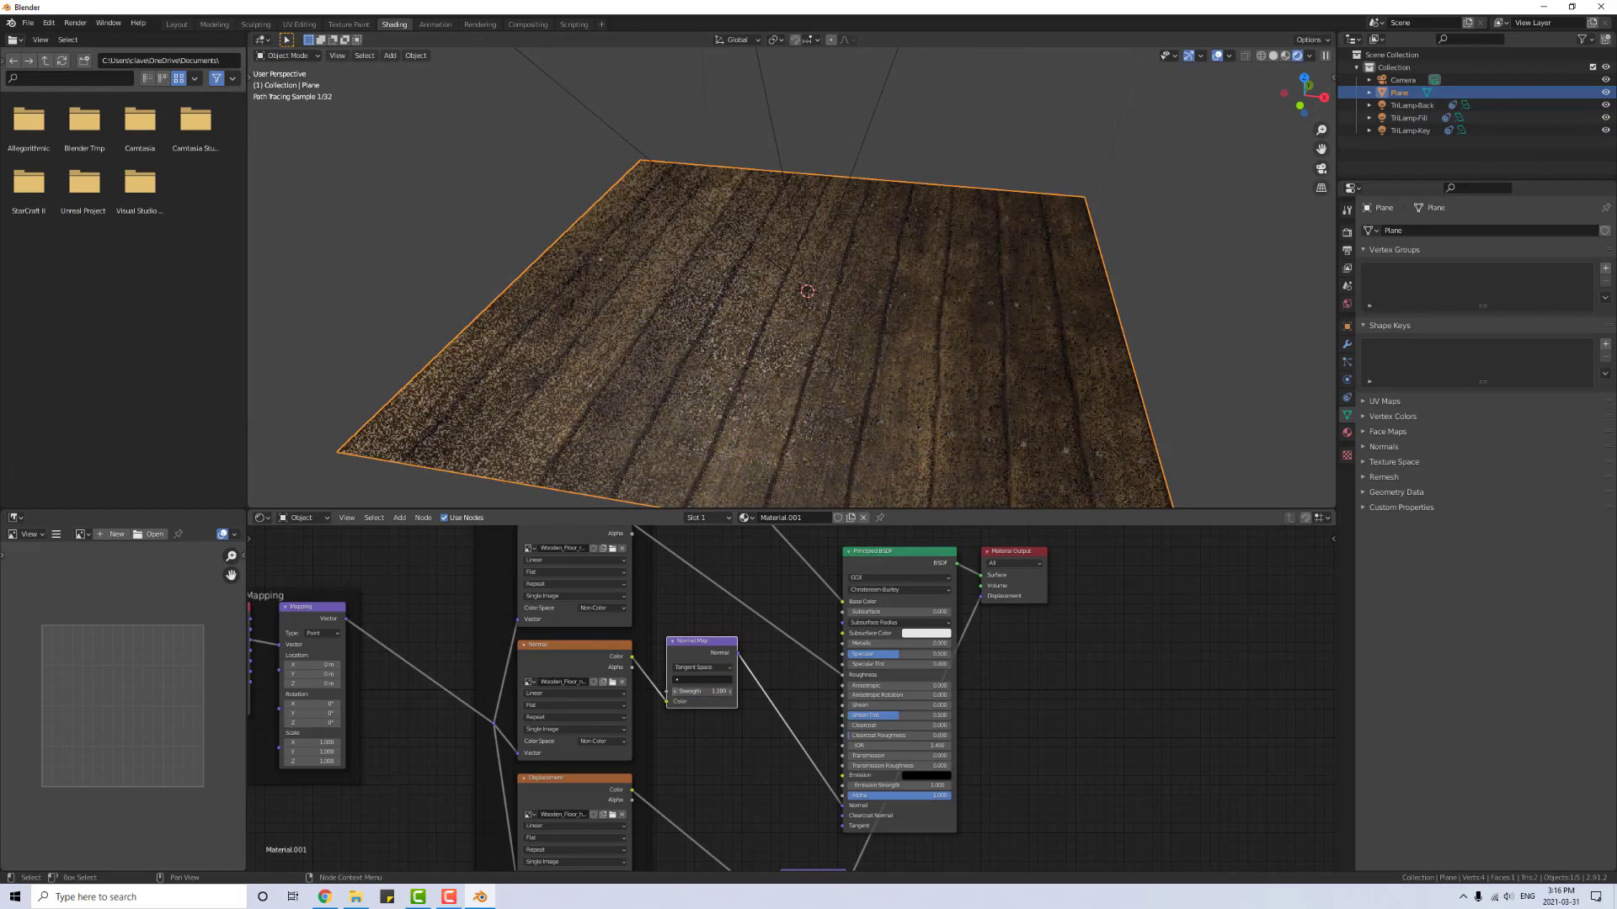
pyautogui.press('Return')
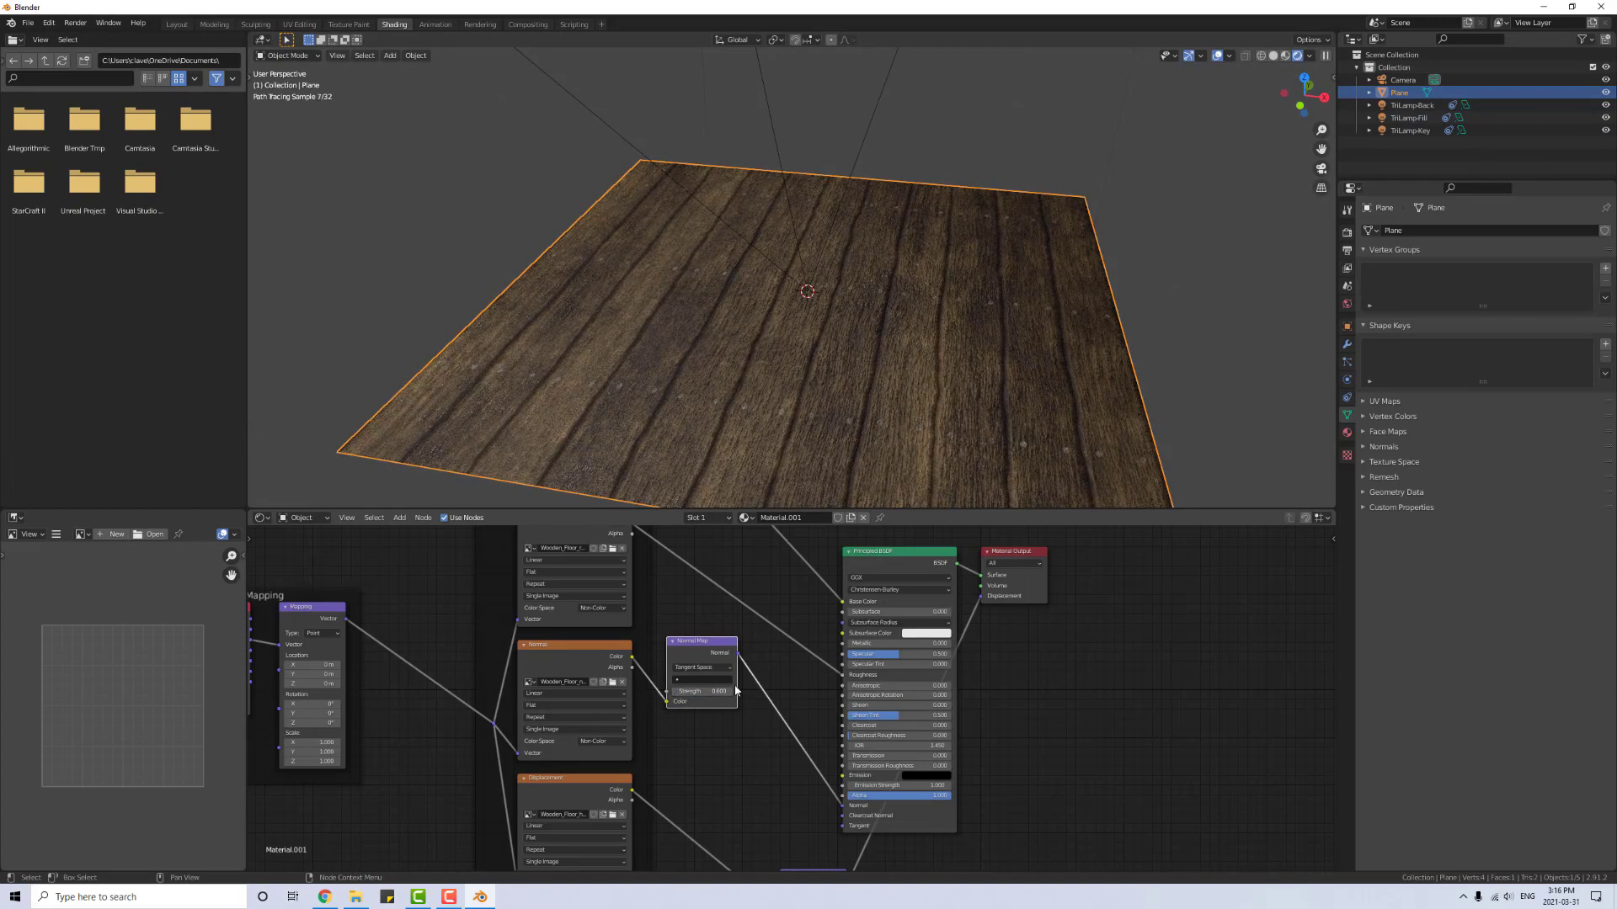
pyautogui.moveTo(729, 693); pyautogui.dragTo(762, 693)
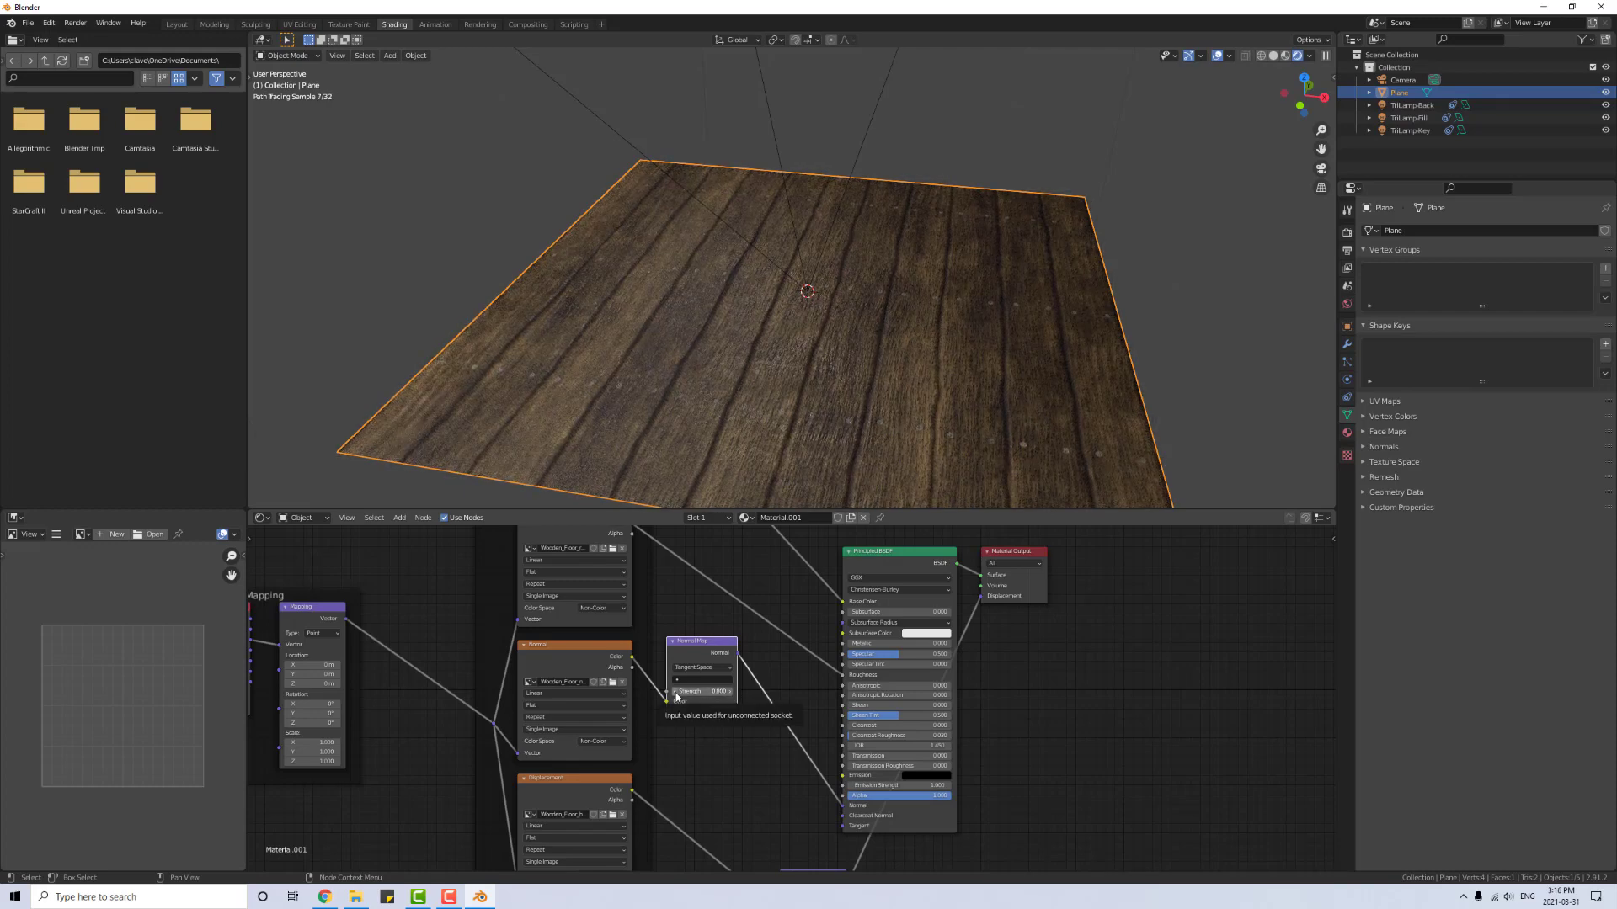
# Step: Add a Subdivision Surface modifier to the floor plane, set it to Simple and enable Adaptive Subdivision
pyautogui.scroll(-4, 781, 644)
pyautogui.moveTo(805, 789); pyautogui.dragTo(783, 660, button='middle')
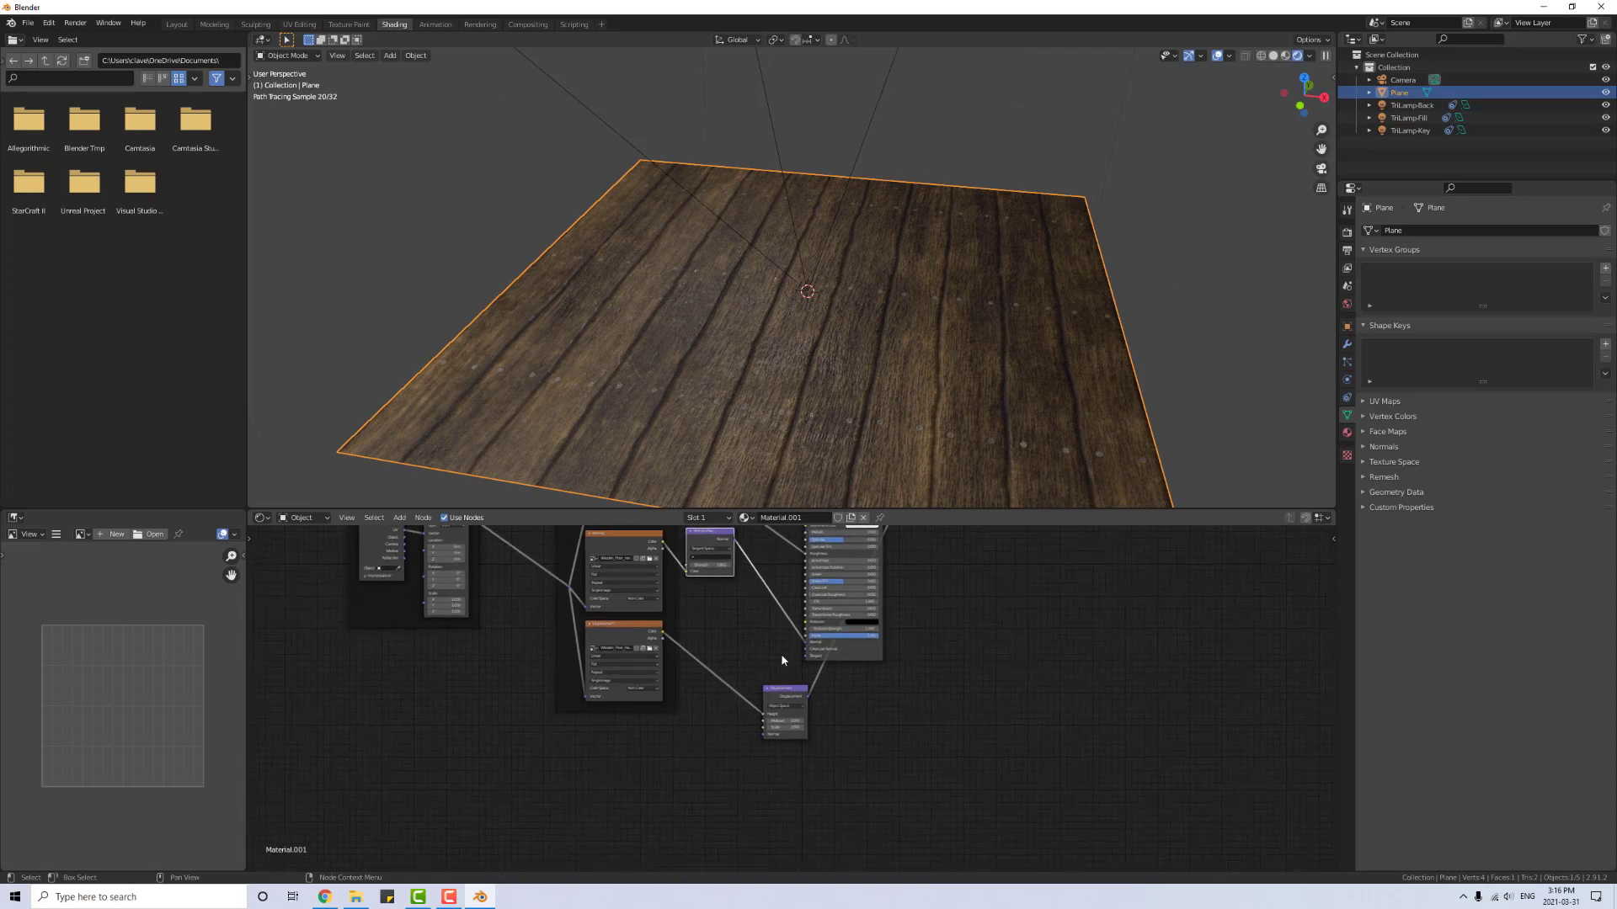
pyautogui.scroll(3, 785, 687)
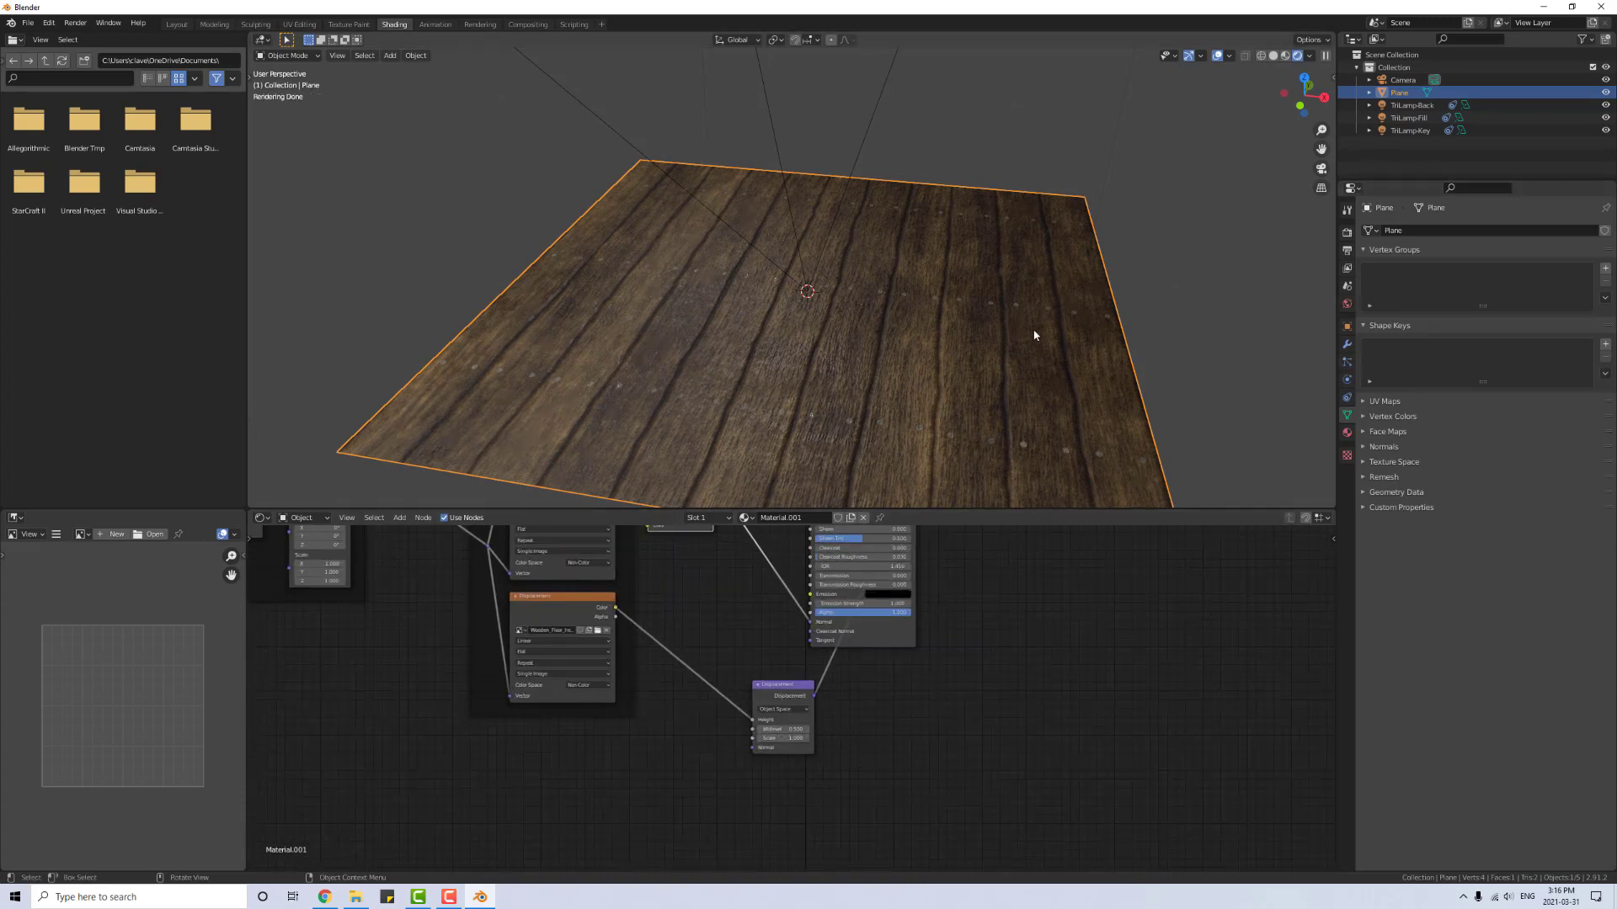
pyautogui.click(1347, 345)
pyautogui.click(1467, 233)
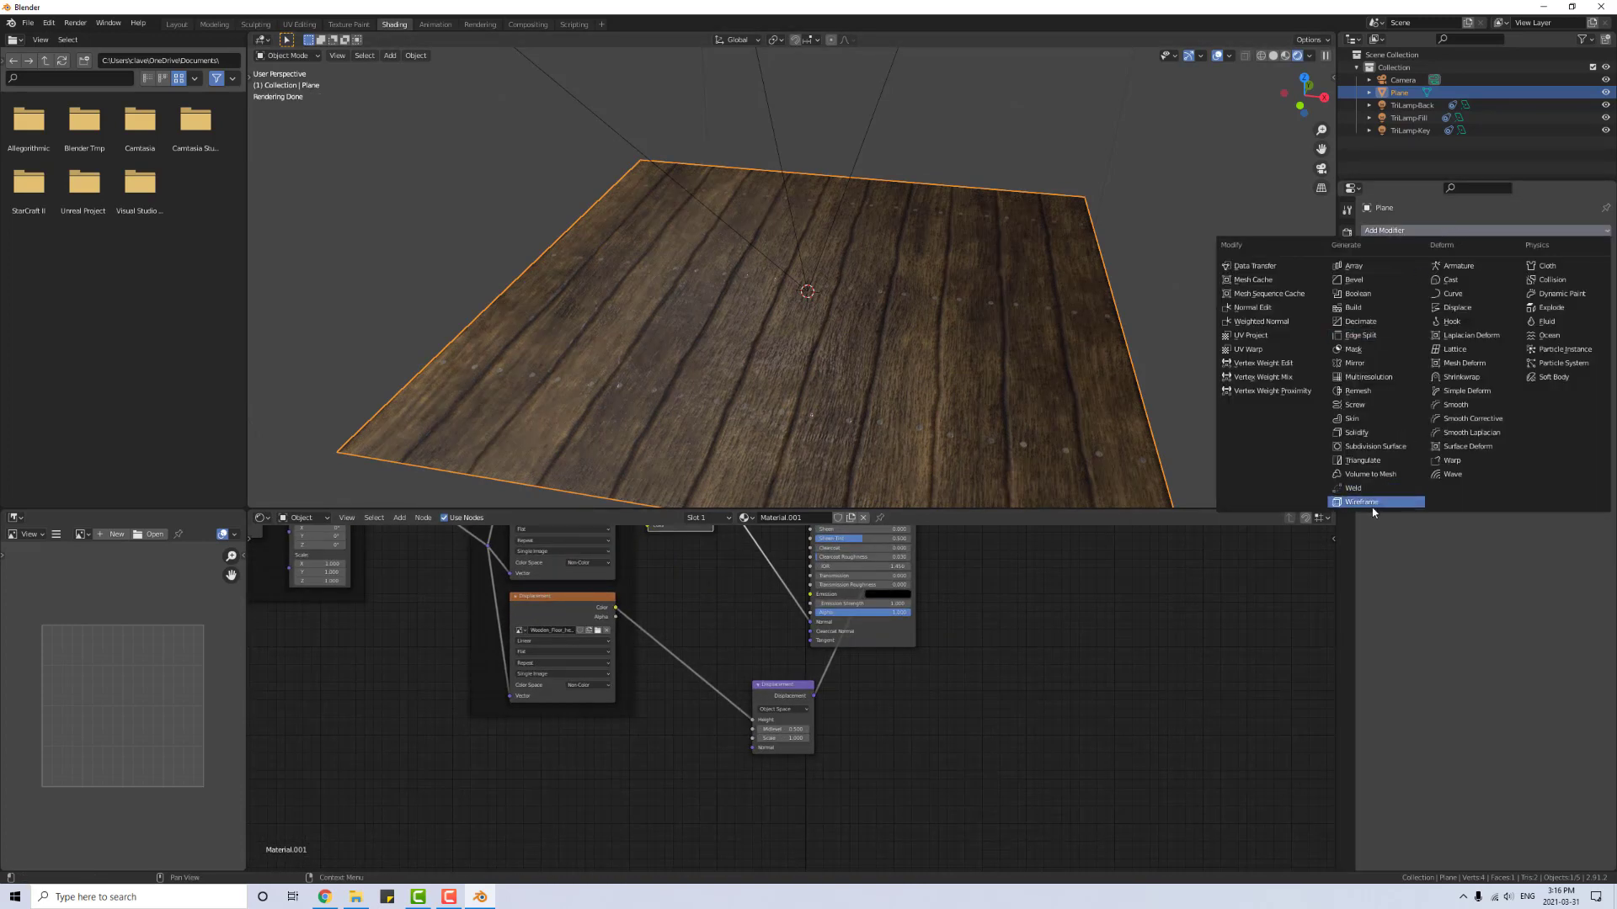
pyautogui.click(1374, 446)
pyautogui.click(1508, 297)
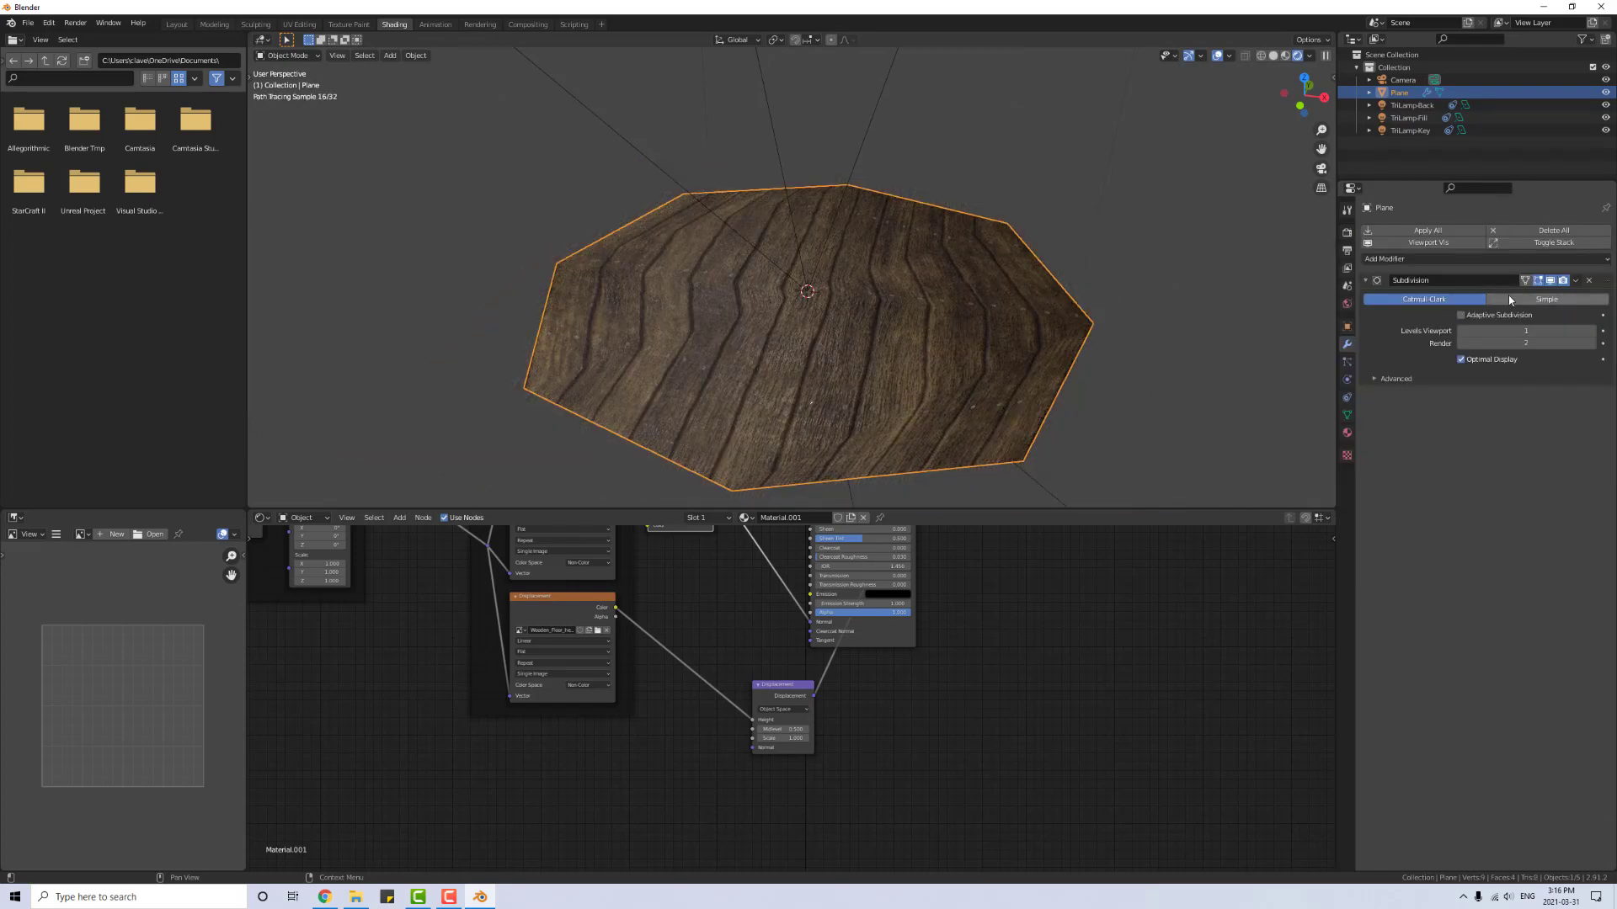
pyautogui.click(1461, 315)
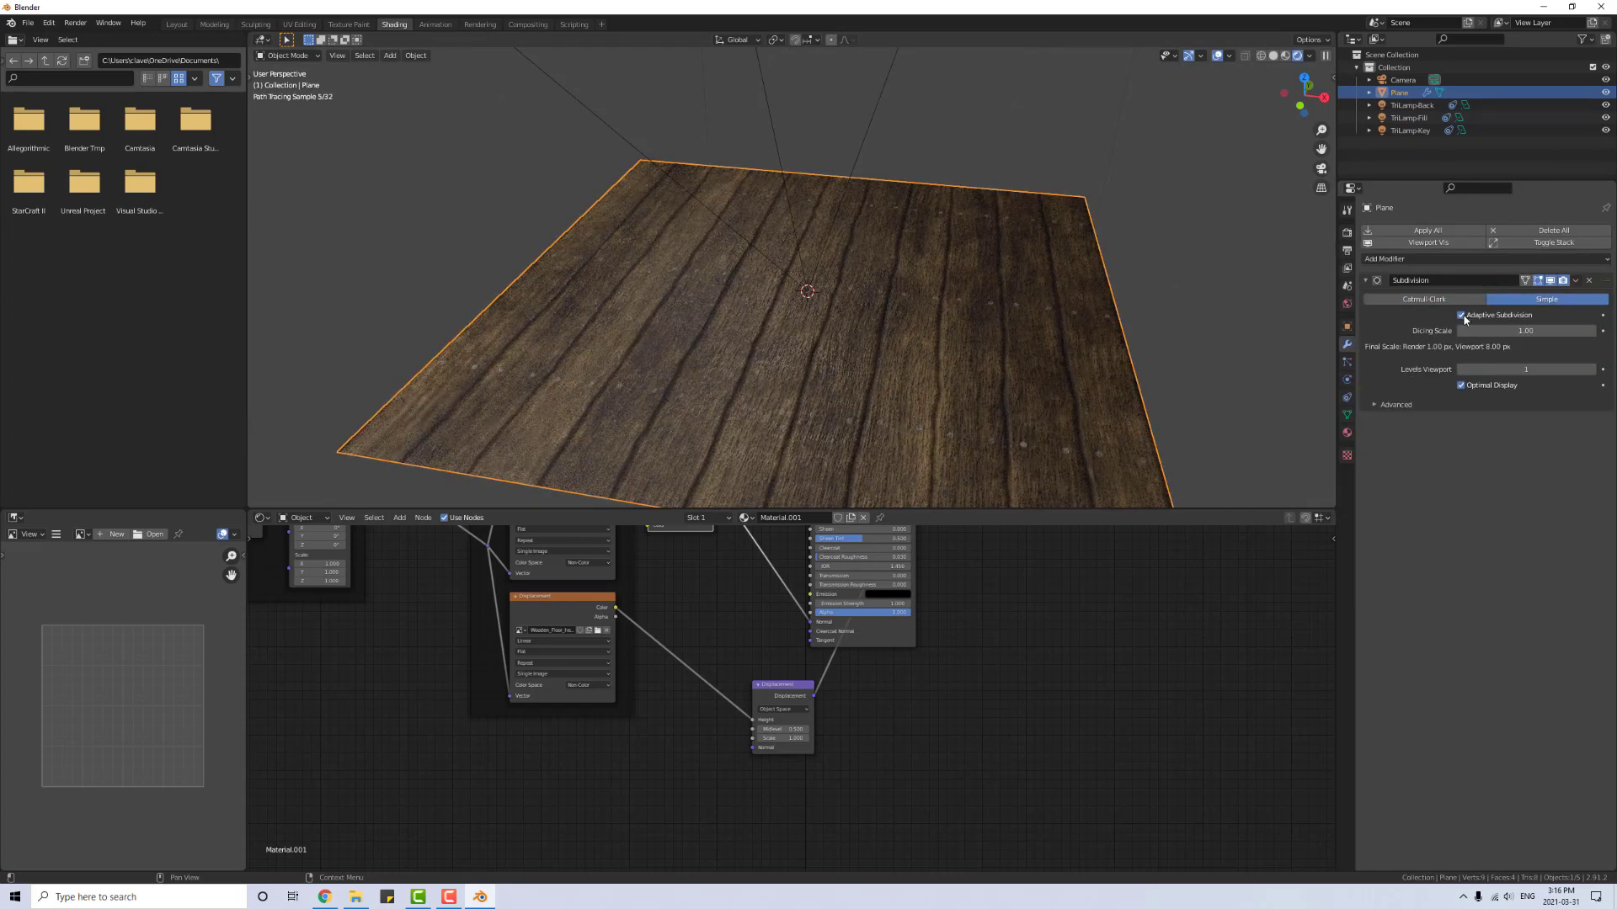
# Step: Check the floor relief from a low angle and raise the Subdivision modifier's viewport levels to 3
pyautogui.moveTo(862, 431); pyautogui.dragTo(968, 442, button='middle')
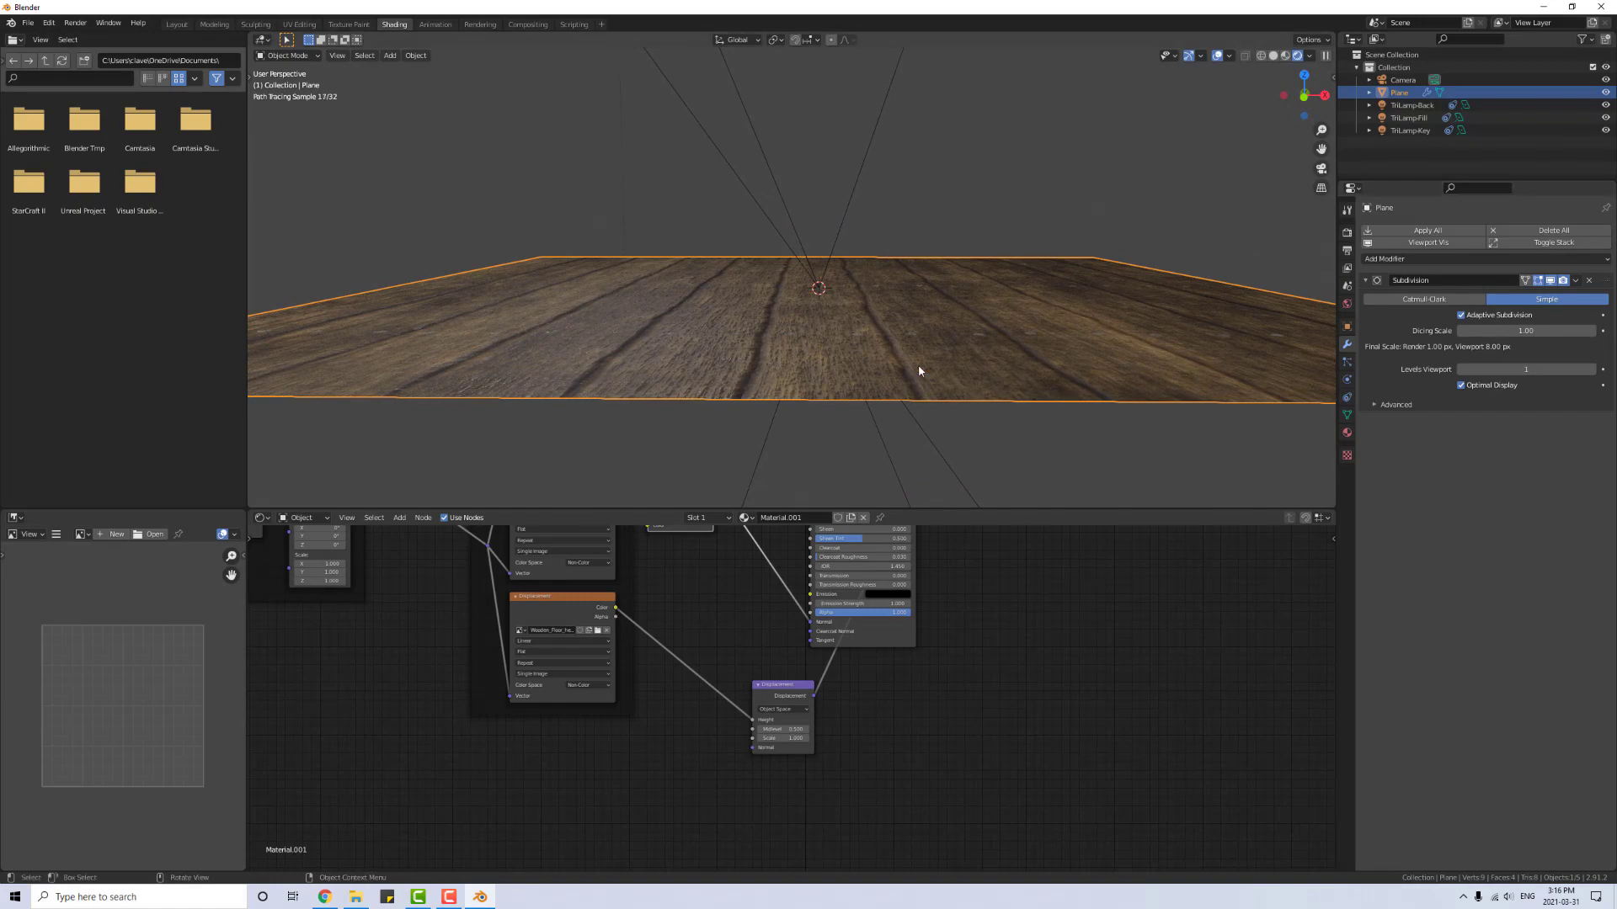
pyautogui.moveTo(919, 370)
pyautogui.mouseDown(button='middle')
pyautogui.moveTo(927, 407)
pyautogui.moveTo(845, 379)
pyautogui.moveTo(926, 420)
pyautogui.moveTo(876, 424)
pyautogui.moveTo(856, 387)
pyautogui.moveTo(923, 408)
pyautogui.moveTo(926, 370)
pyautogui.mouseUp(button='middle')
pyautogui.scroll(-5, 926, 419)
pyautogui.scroll(4, 875, 423)
pyautogui.scroll(3, 872, 424)
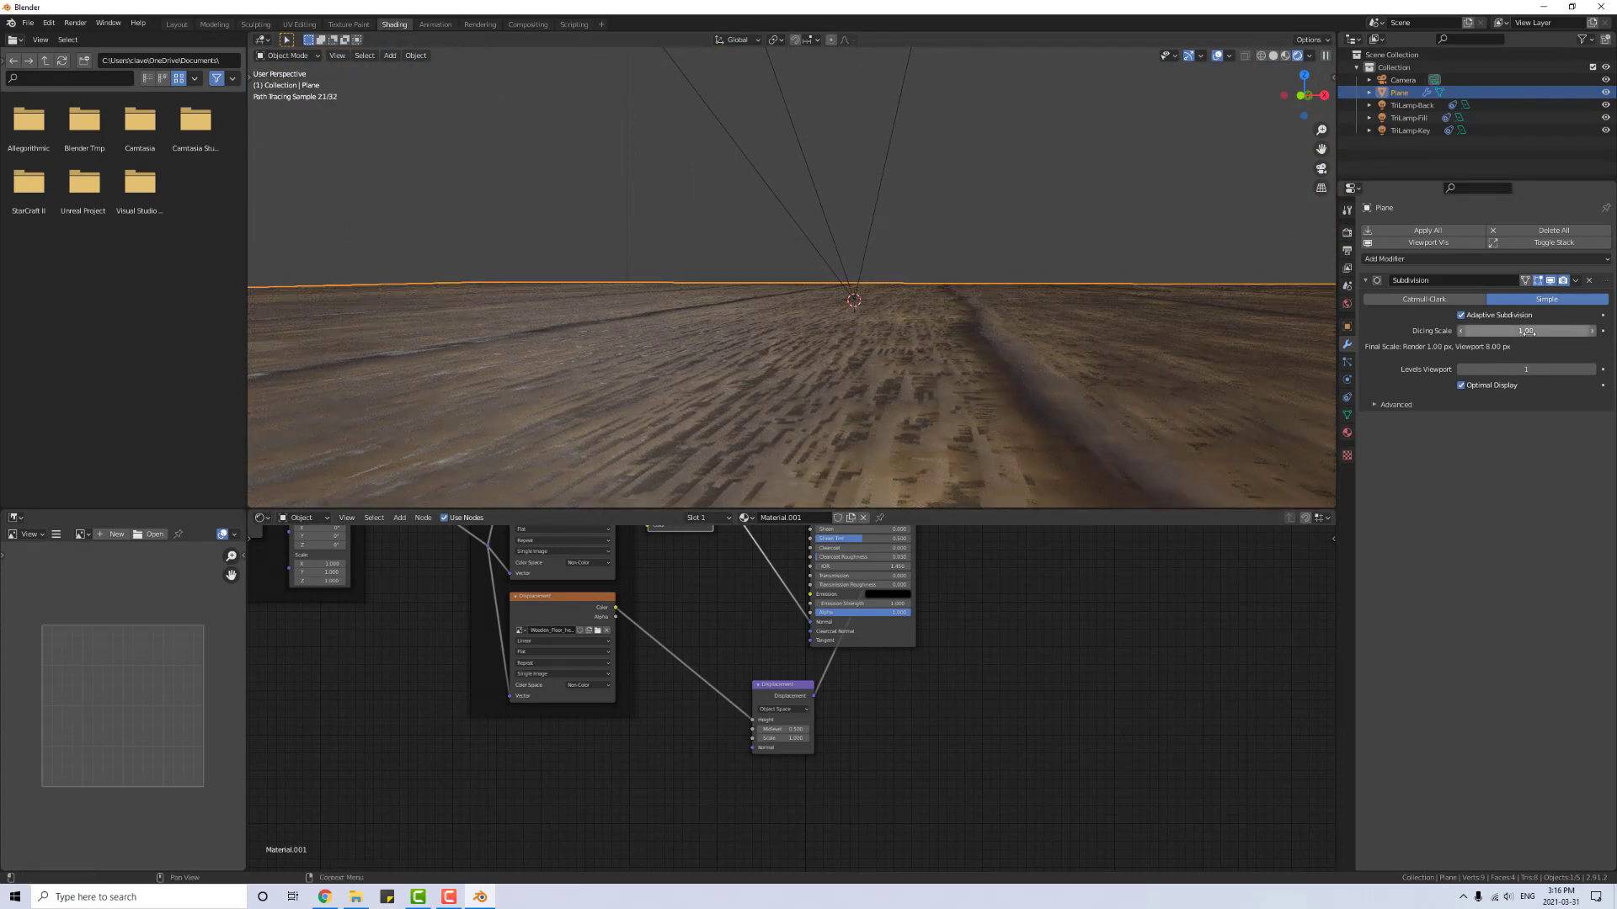
pyautogui.click(1590, 370)
pyautogui.click(1590, 370)
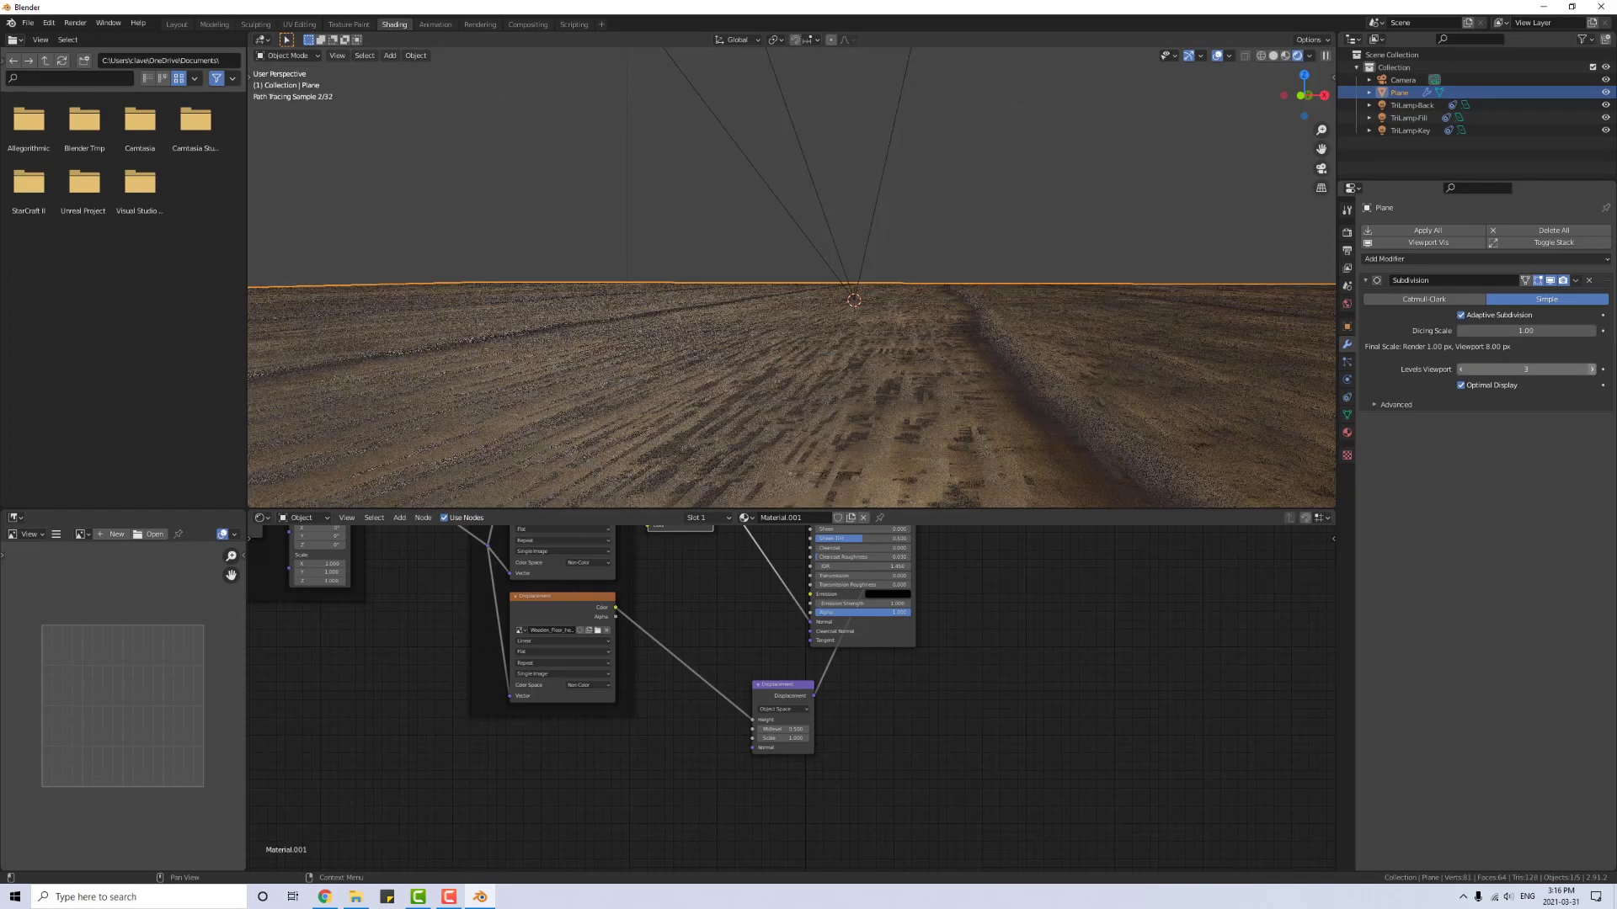
# Step: Raise the Scale of the Displacement node to 1.4
pyautogui.moveTo(894, 650); pyautogui.dragTo(828, 679, button='middle')
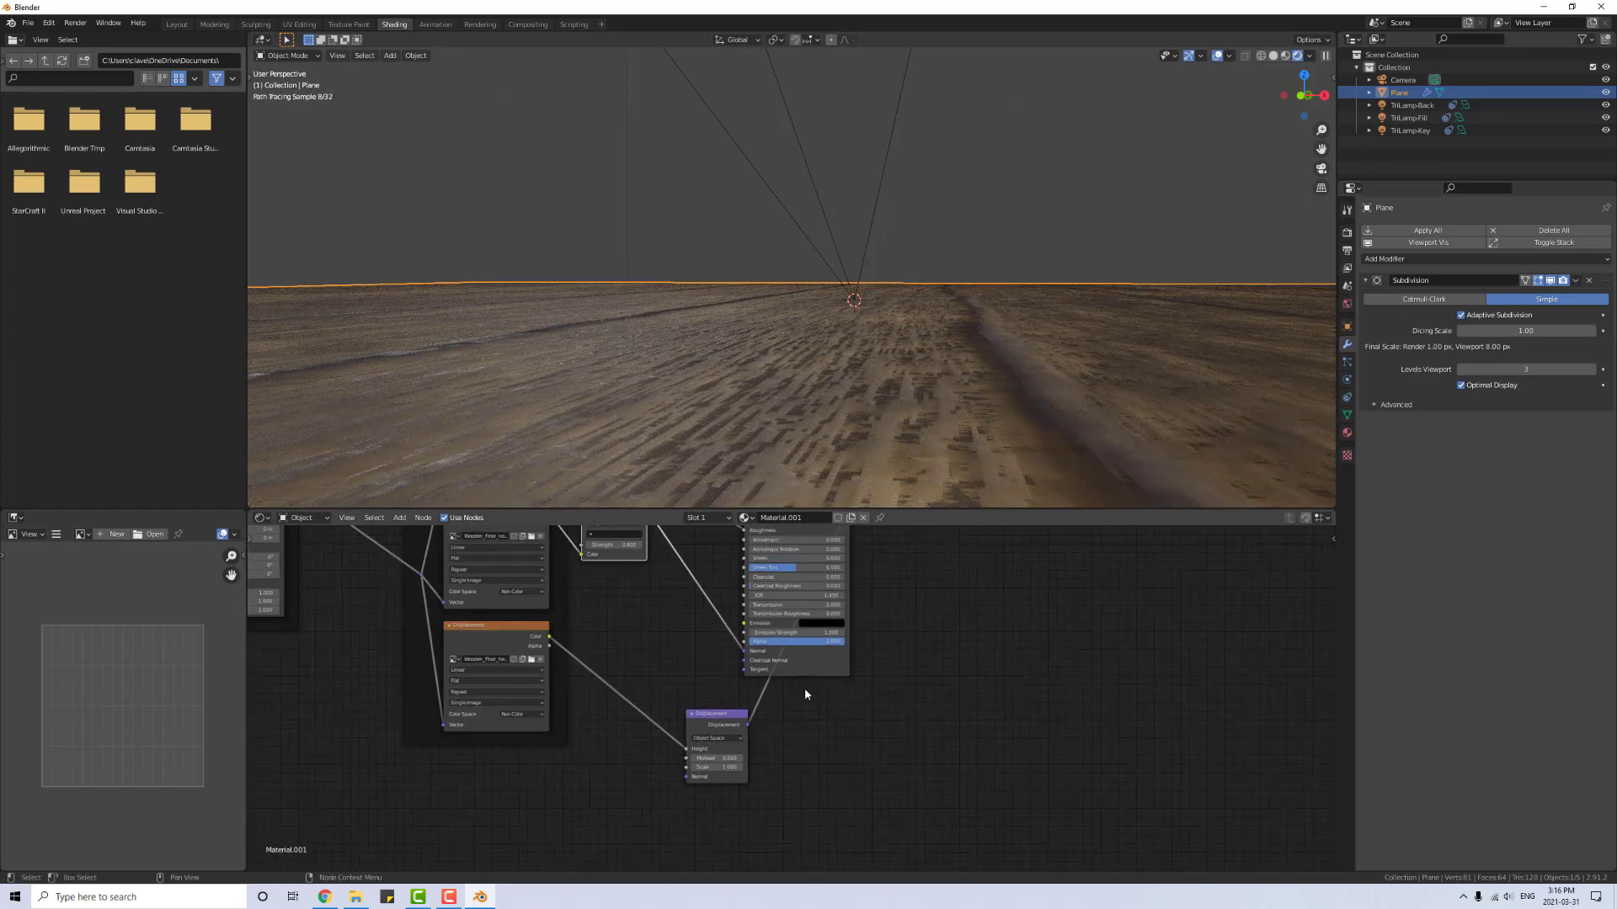
pyautogui.click(741, 768)
pyautogui.click(741, 768)
# Step: Set the Material Output node's target to All and move the node beside the Displacement node
pyautogui.scroll(-2, 755, 754)
pyautogui.moveTo(920, 580); pyautogui.dragTo(830, 709, button='middle')
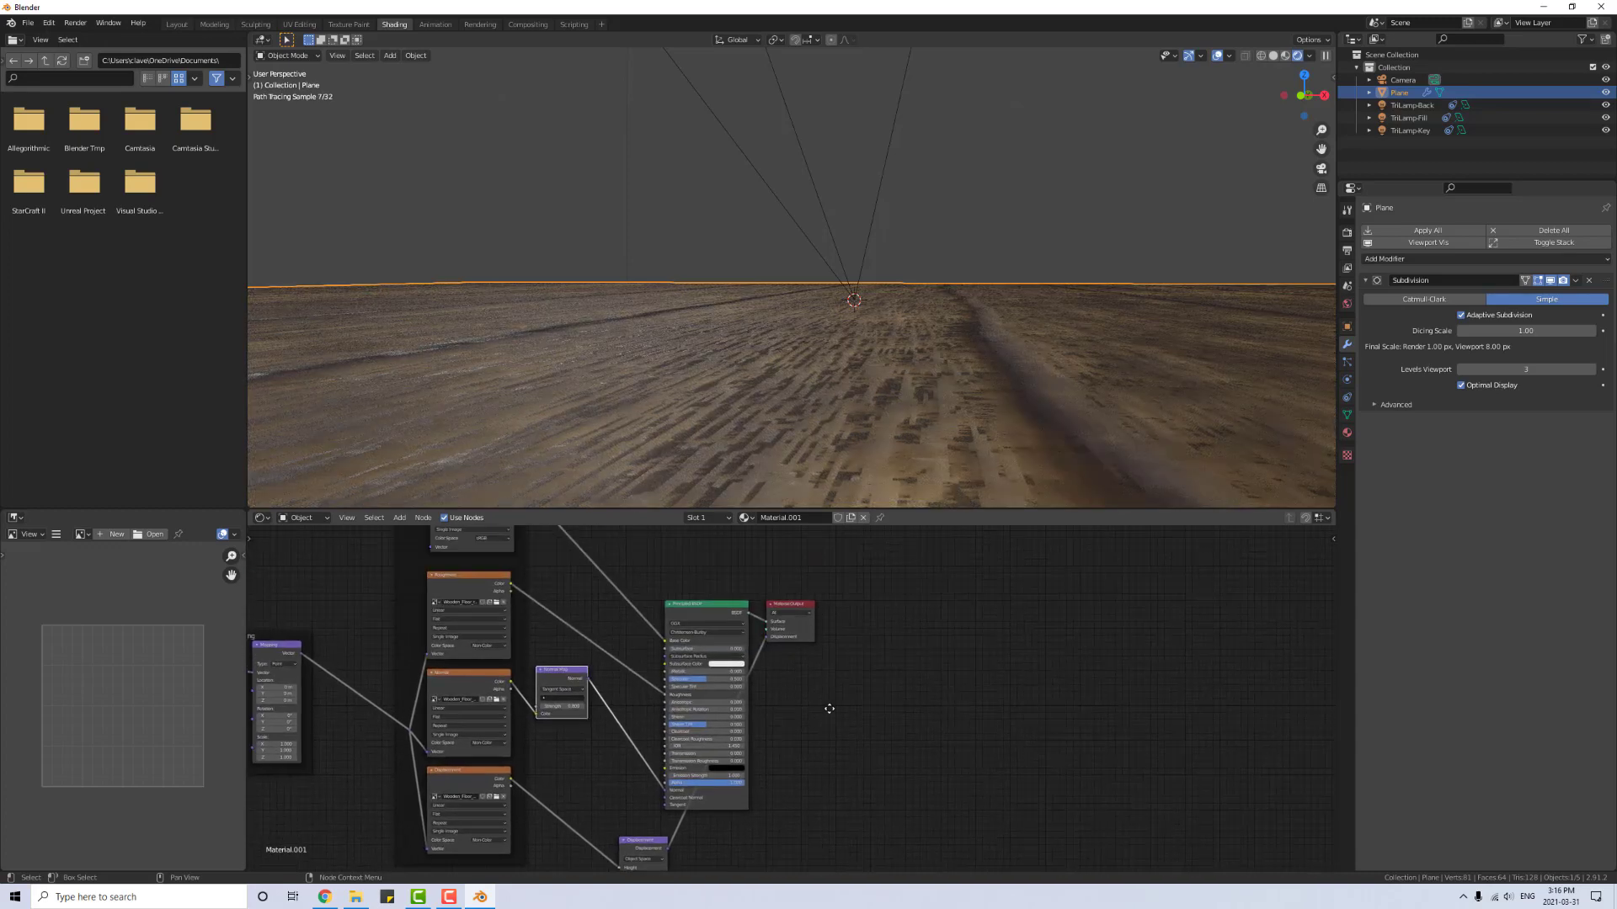
pyautogui.scroll(-1, 829, 709)
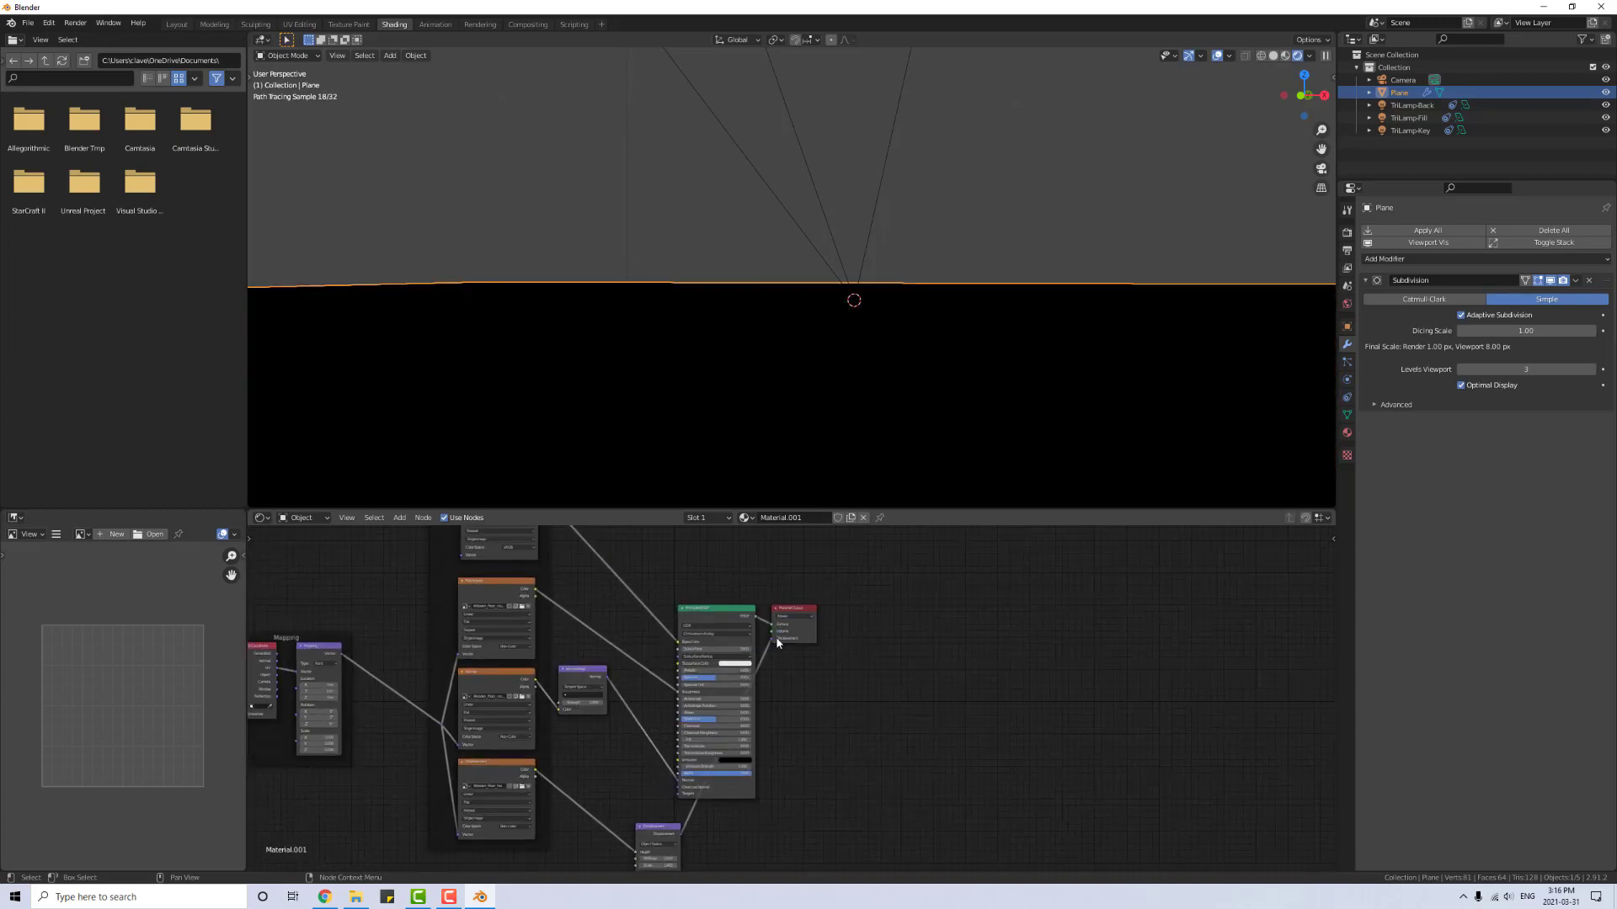
pyautogui.click(794, 618)
pyautogui.click(792, 627)
pyautogui.moveTo(791, 633); pyautogui.dragTo(815, 814)
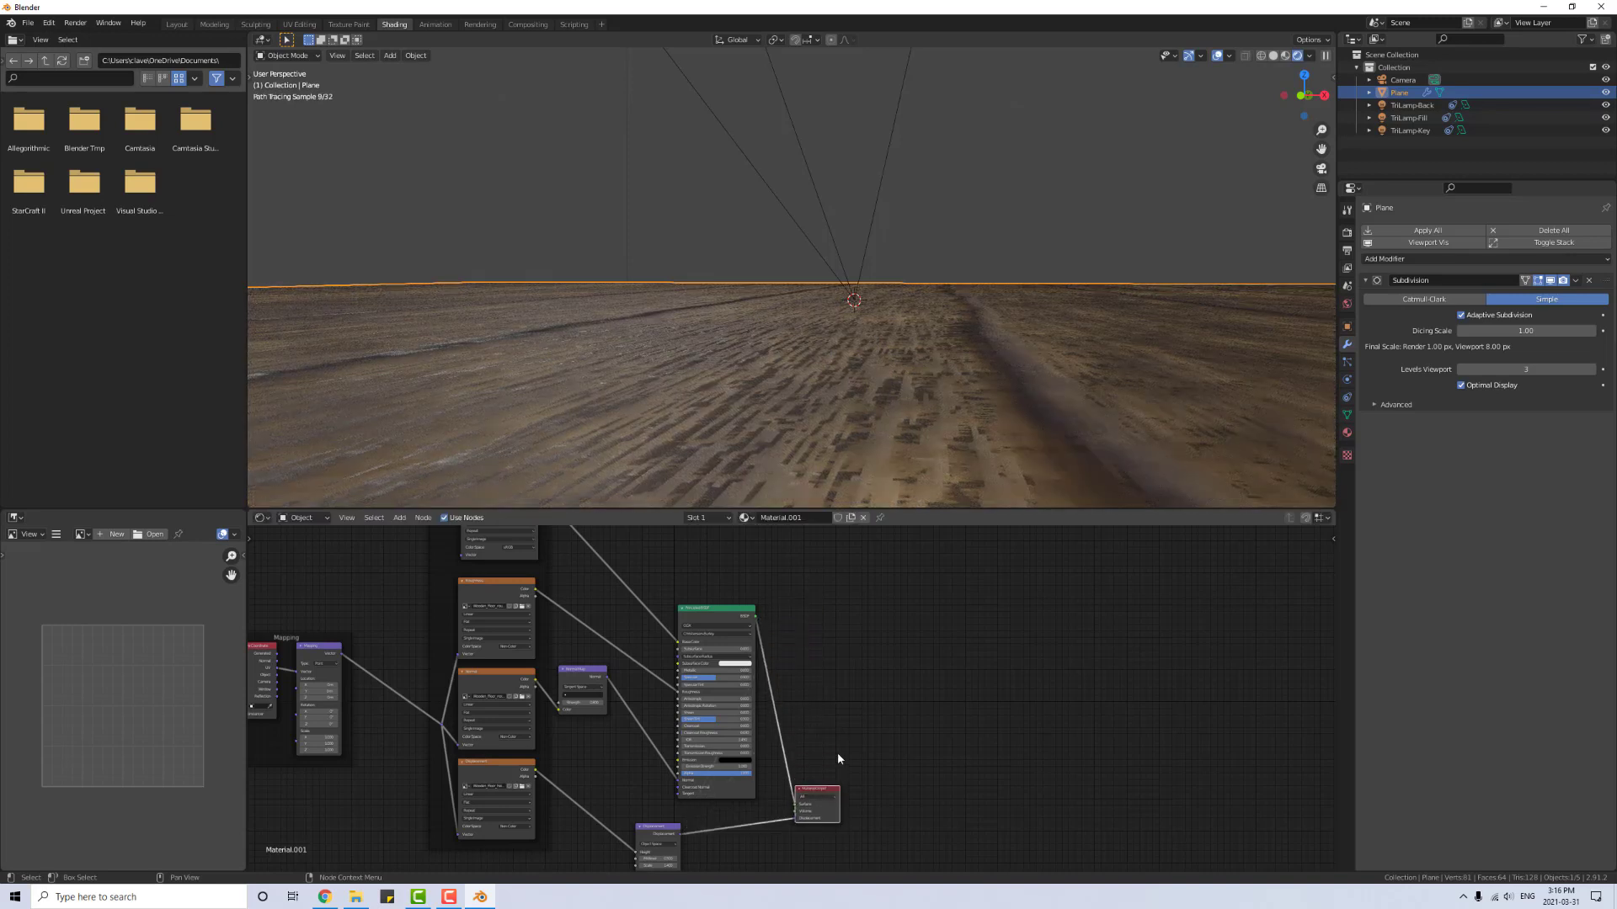
pyautogui.scroll(2, 836, 758)
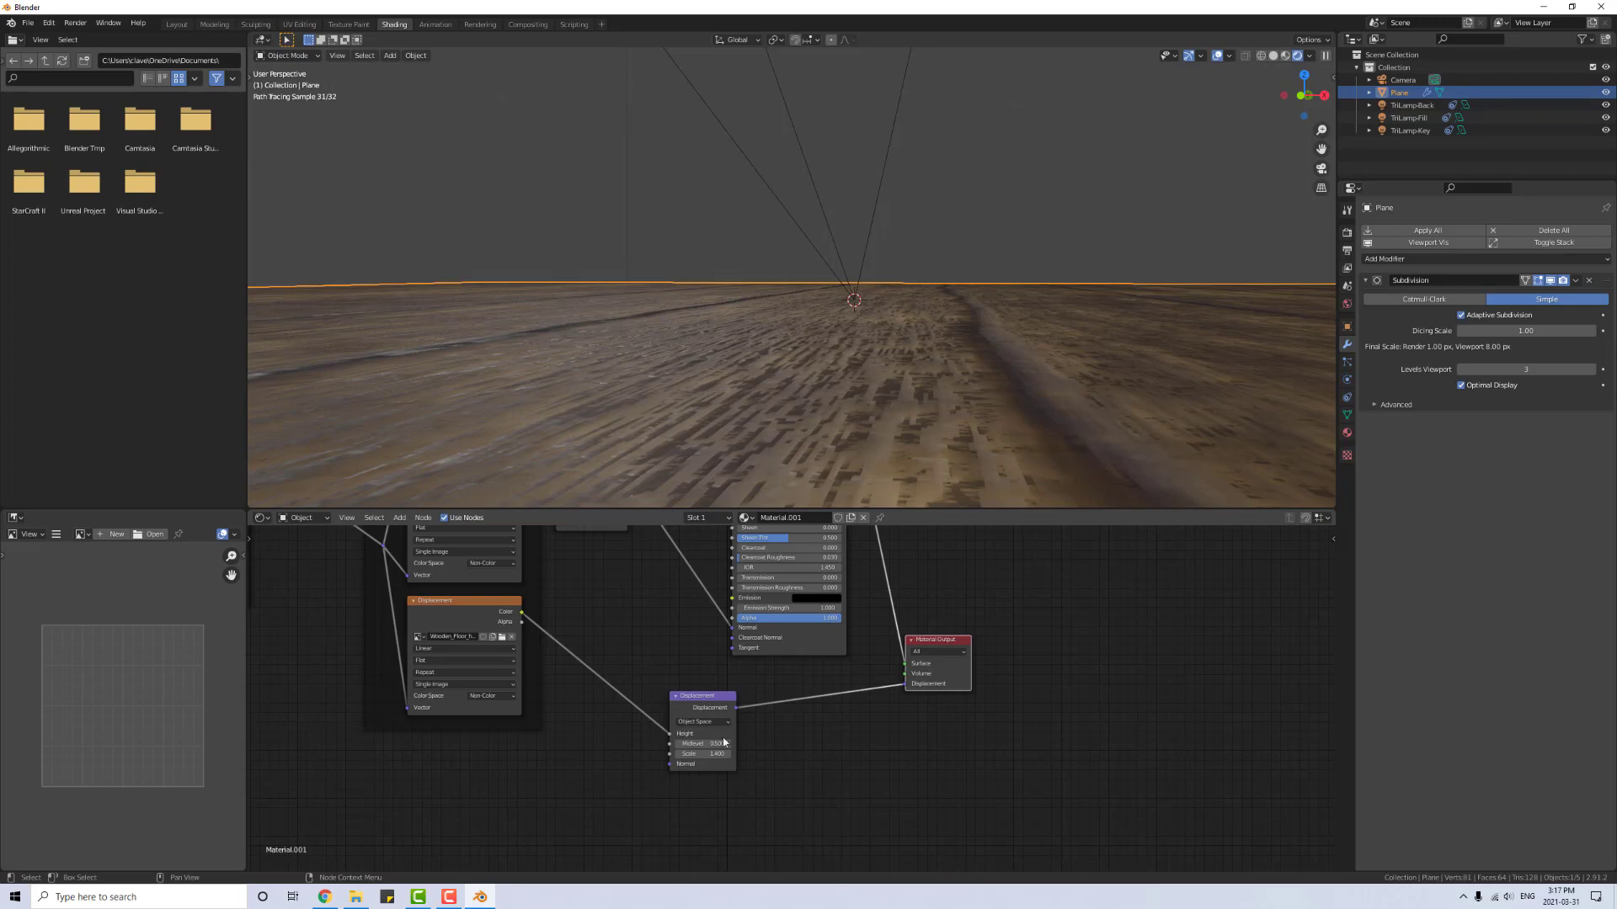
# Step: Try Catmull-Clark subdivision on the floor plane and switch the modifier back to Simple
pyautogui.scroll(-5, 901, 403)
pyautogui.moveTo(903, 412); pyautogui.dragTo(859, 407, button='middle')
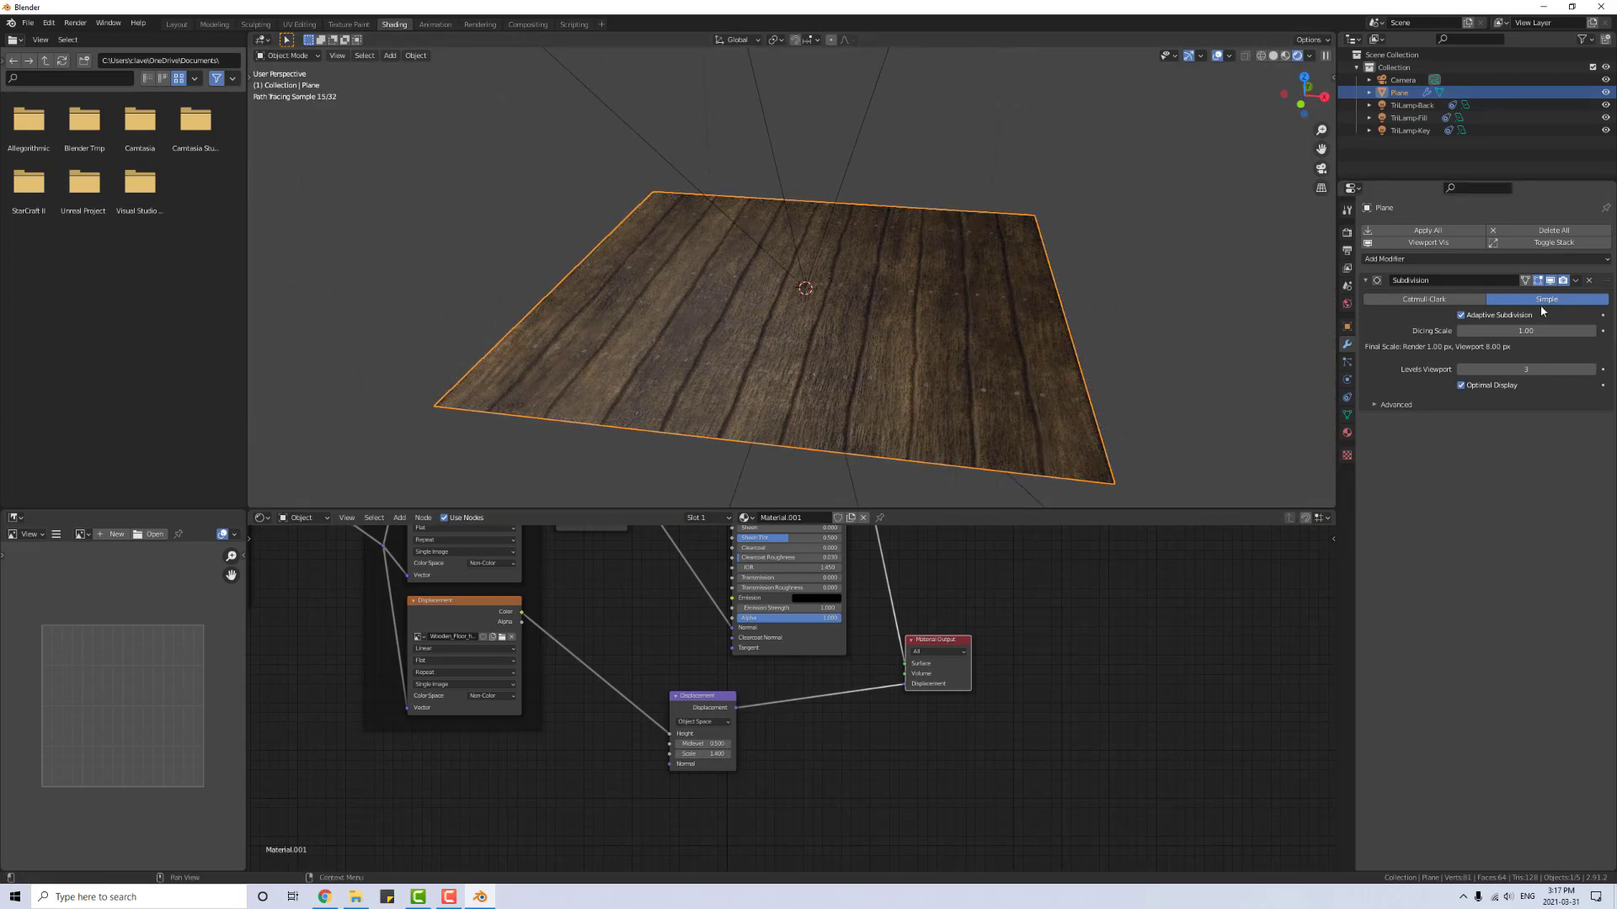
pyautogui.click(1442, 300)
pyautogui.click(1510, 296)
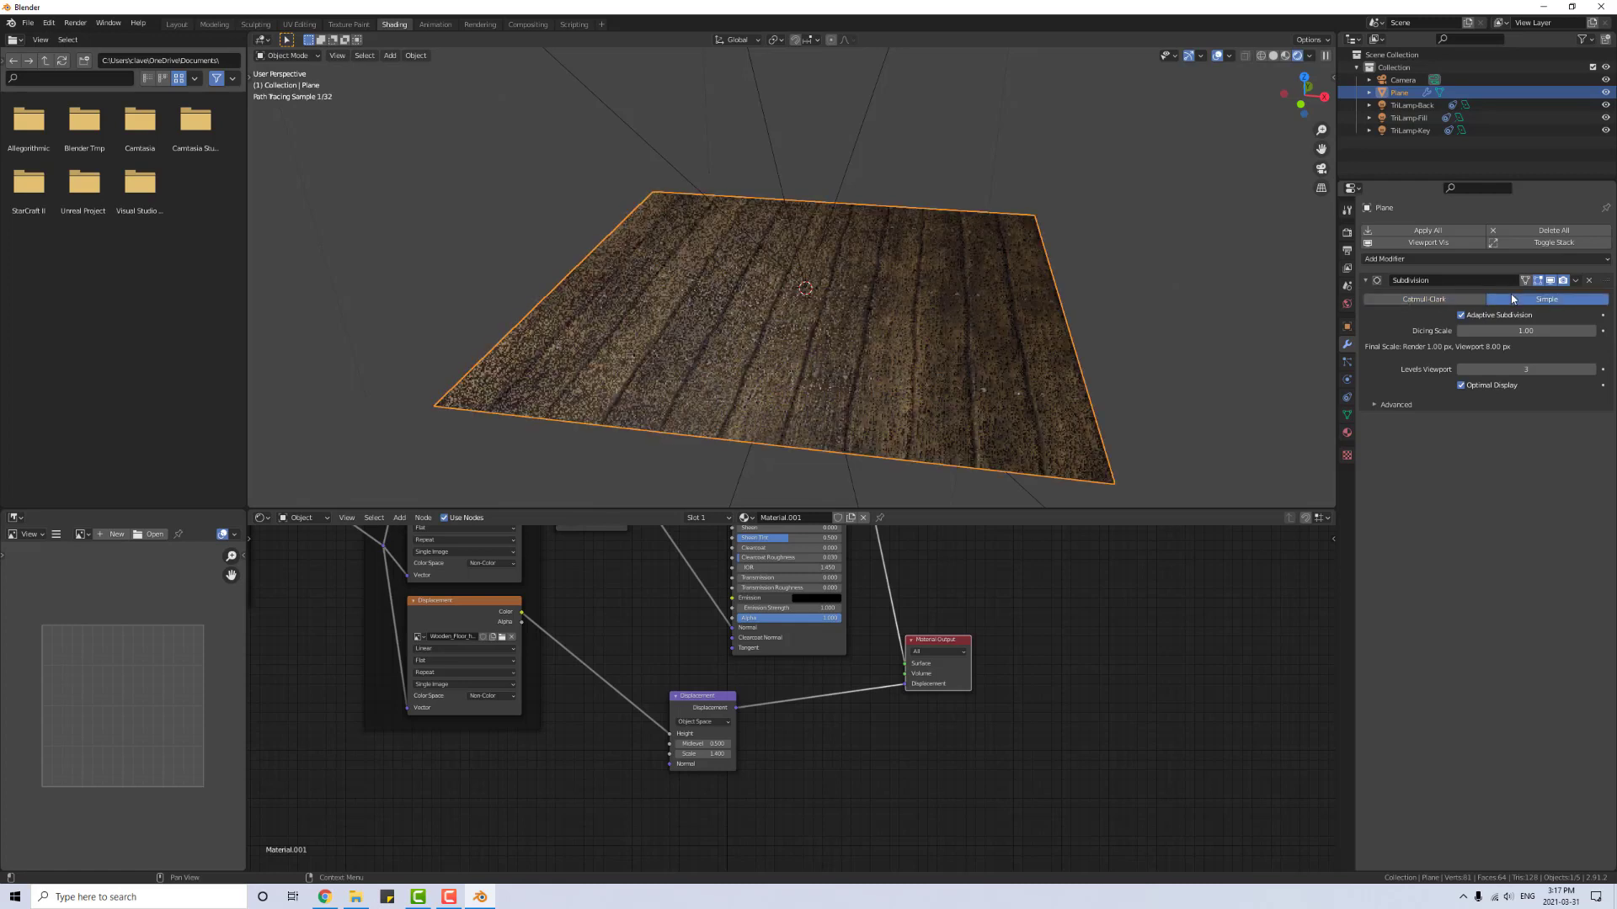
# Step: Set the surface displacement method in the floor material's settings to Displacement and Bump
pyautogui.click(1348, 233)
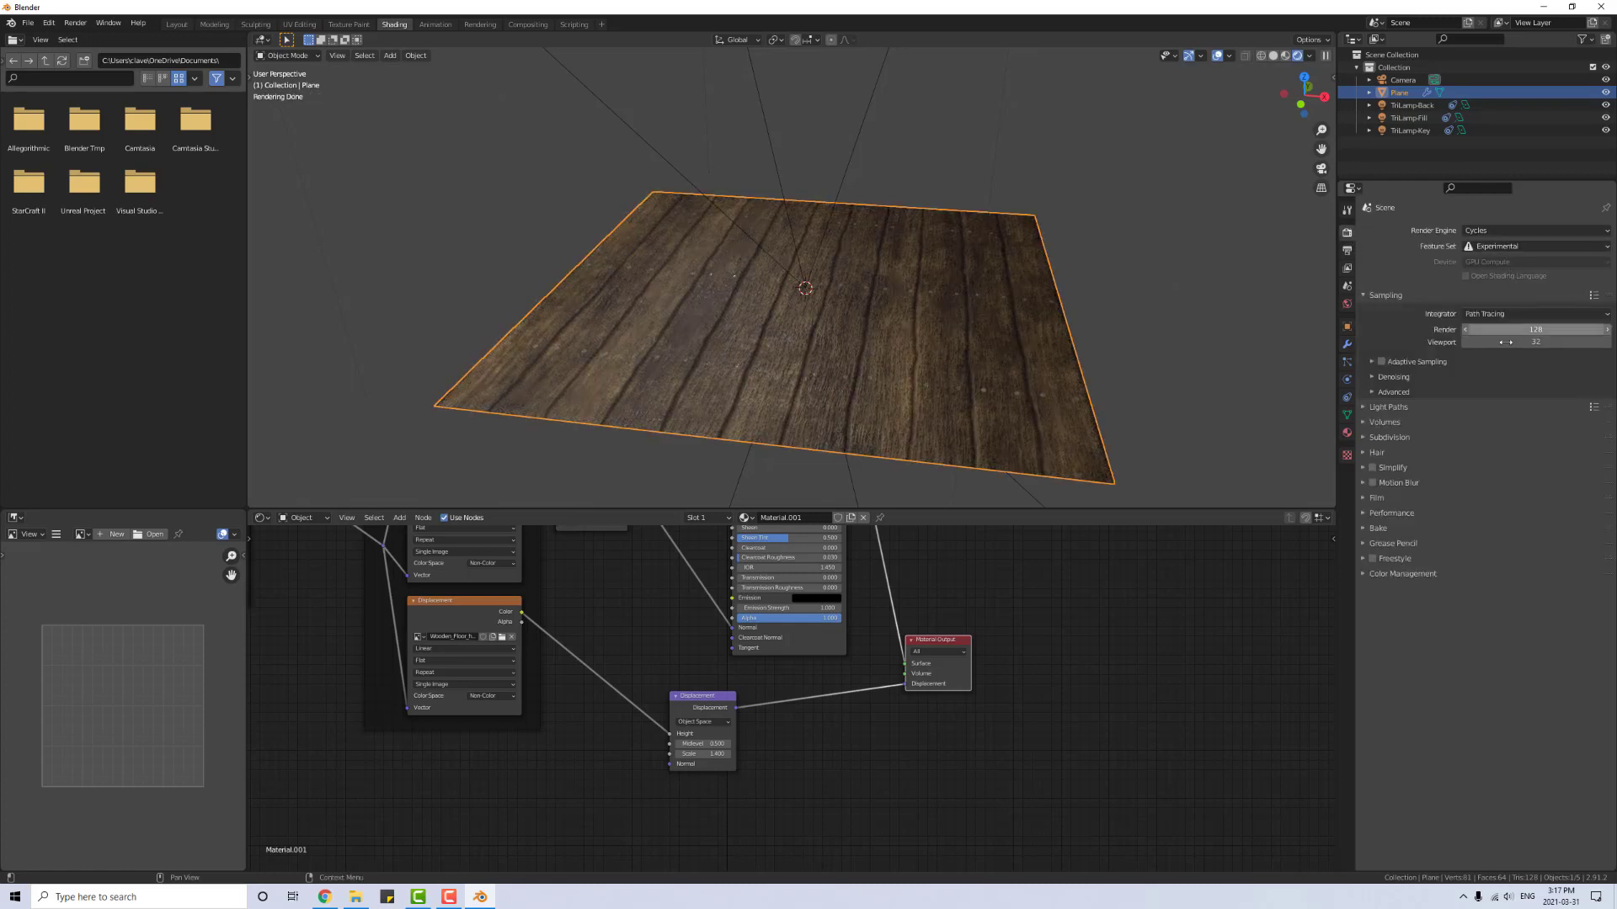
pyautogui.click(1348, 433)
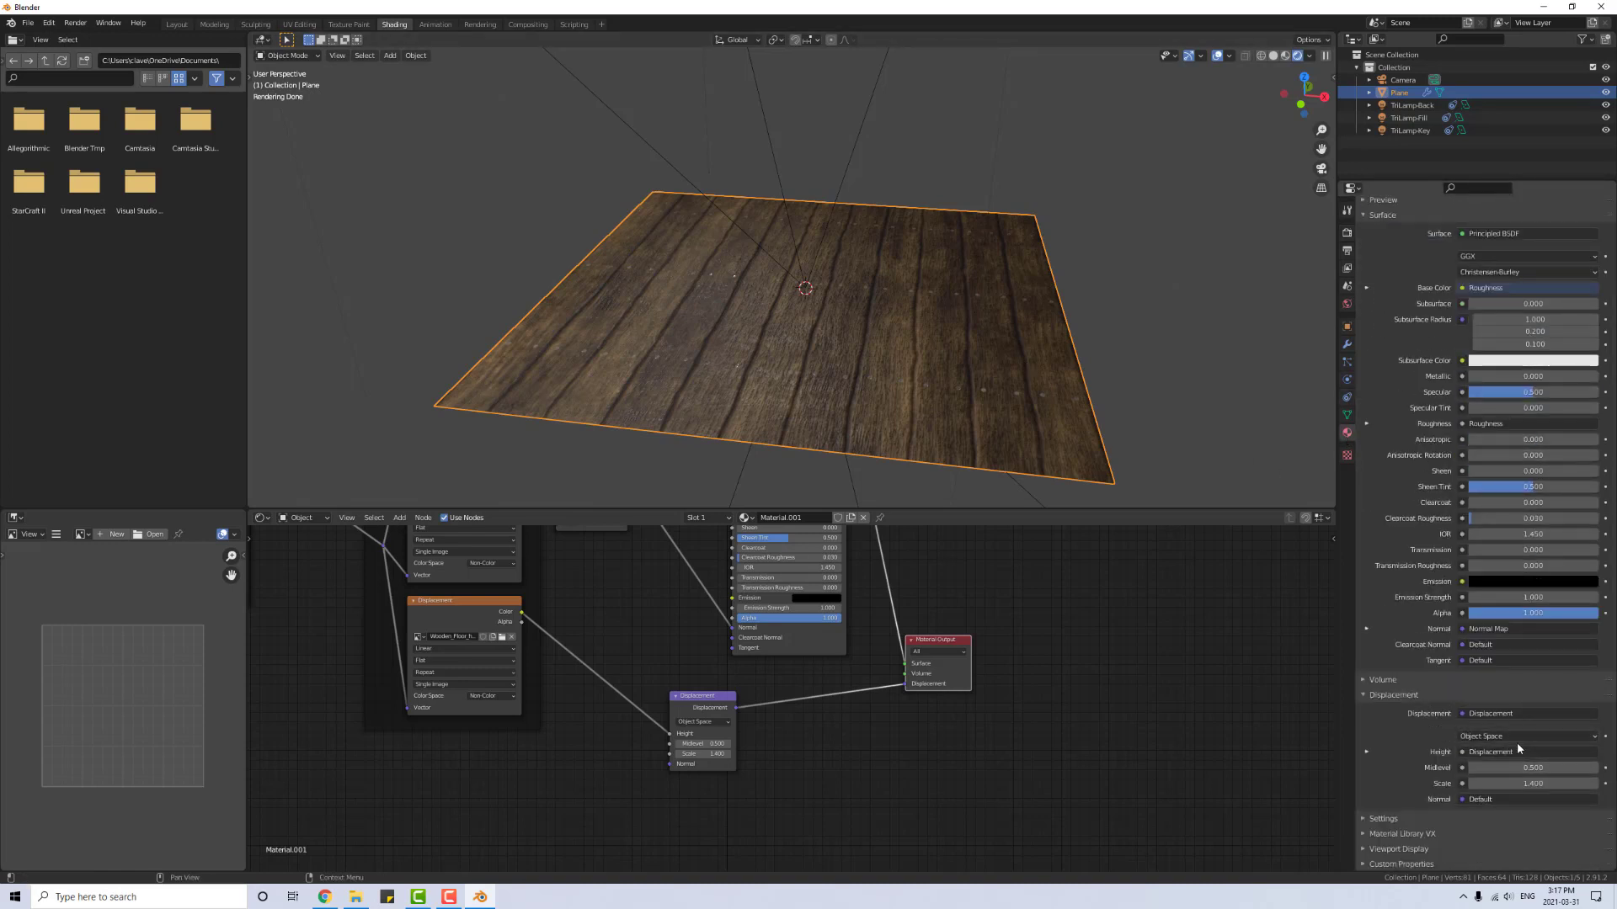
pyautogui.click(1370, 818)
pyautogui.scroll(-5, 1391, 756)
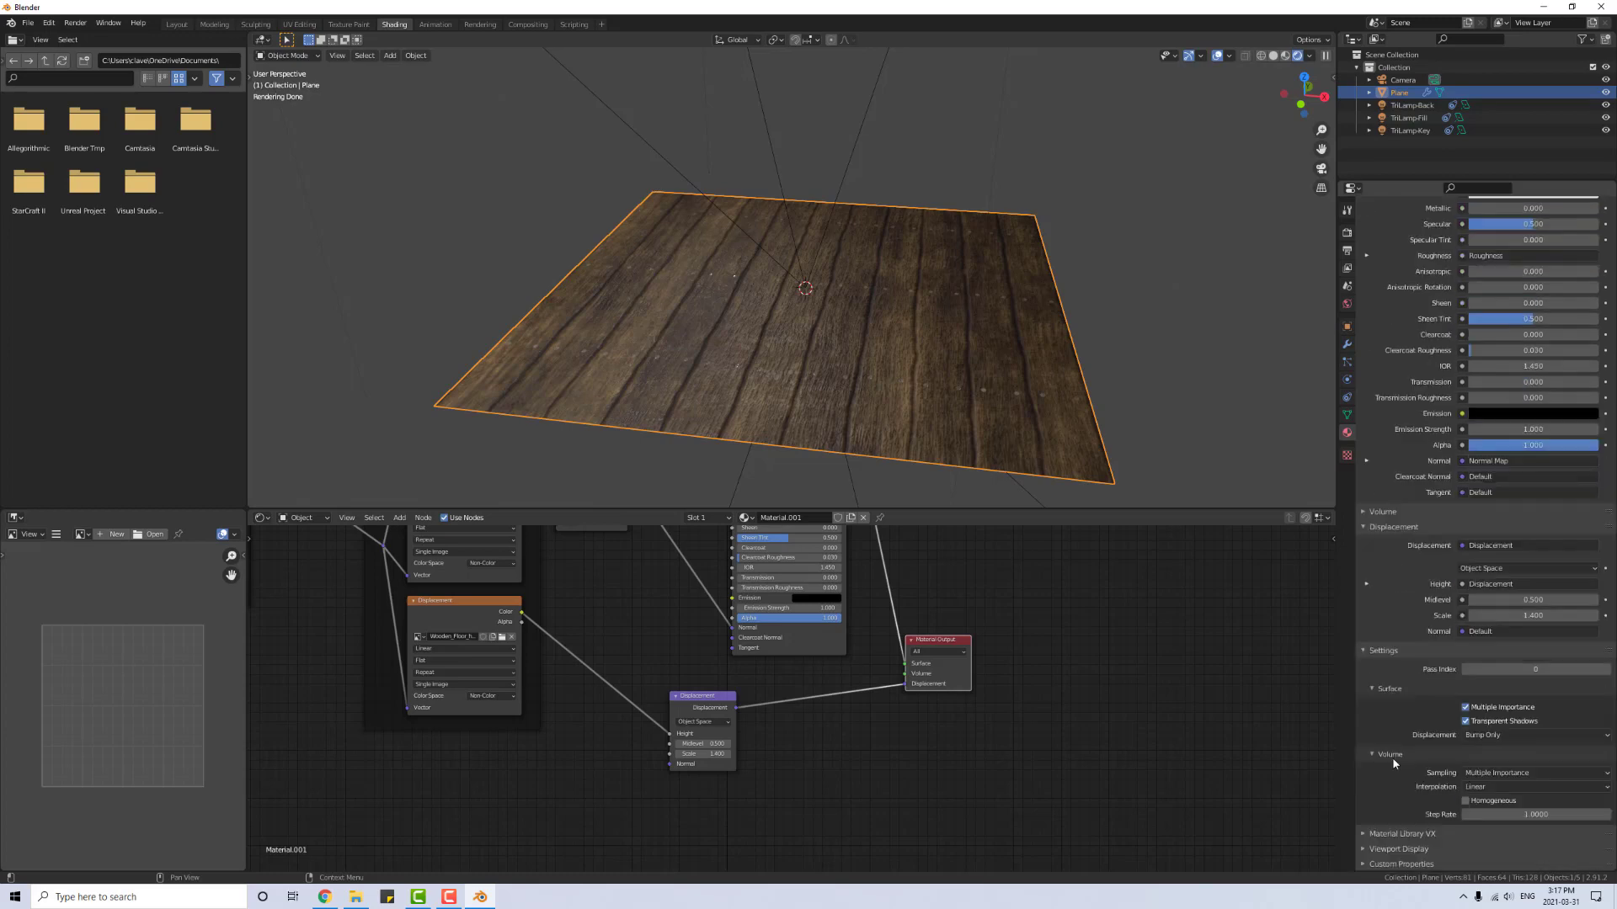
pyautogui.click(1504, 735)
pyautogui.click(1511, 777)
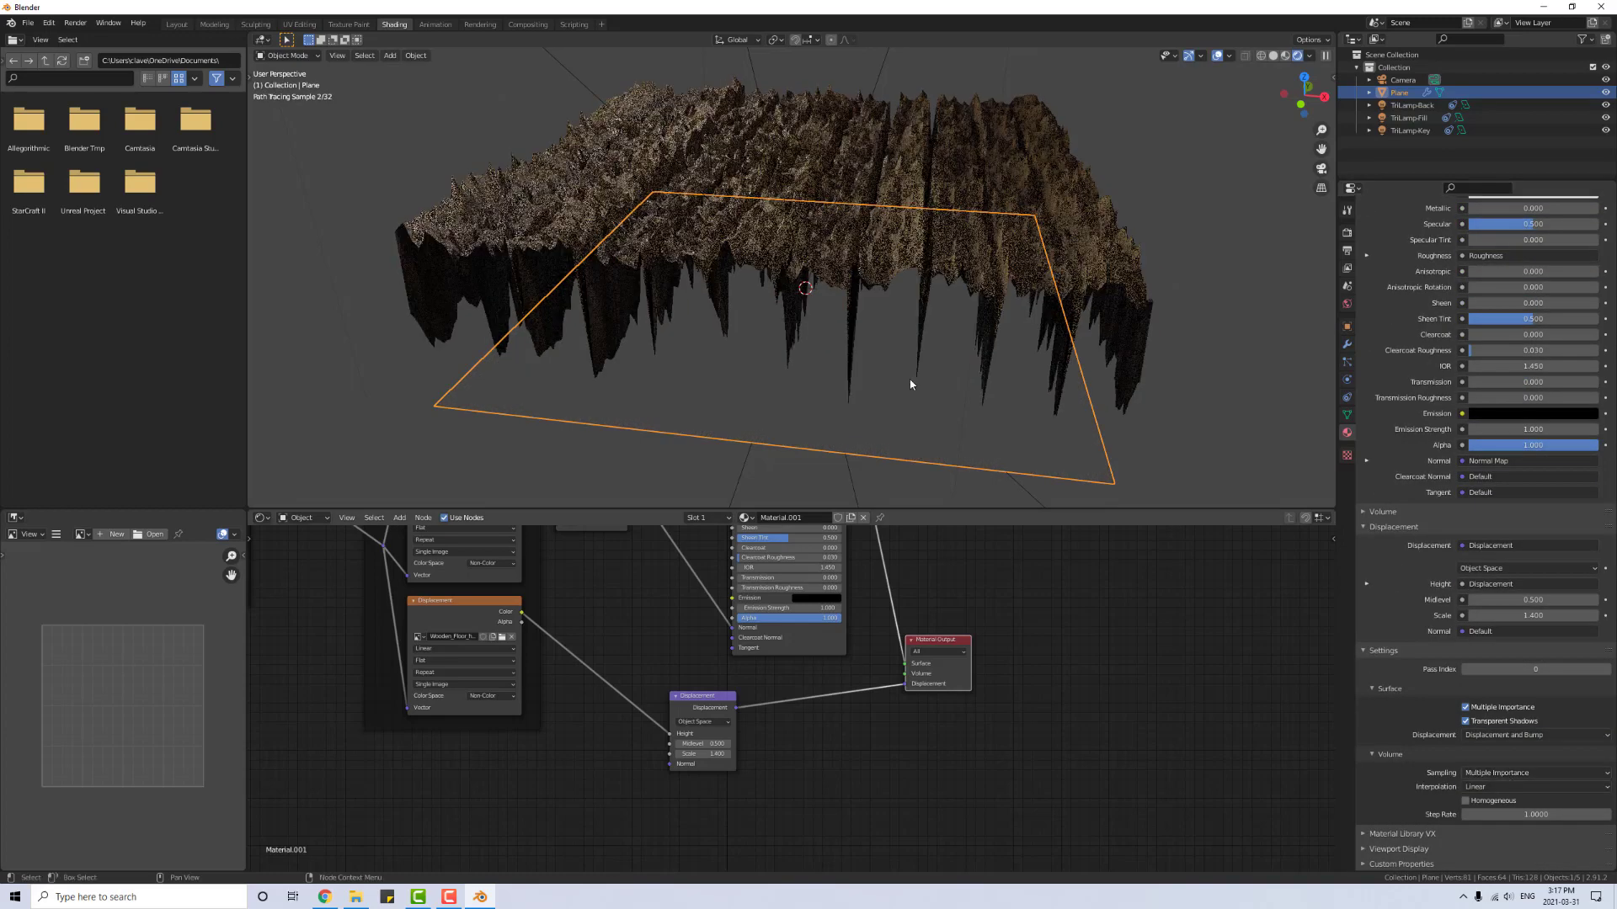
# Step: Reduce the Displacement node's Scale gradually to 0.03 and inspect the floor relief from several angles
pyautogui.moveTo(676, 756); pyautogui.dragTo(581, 756)
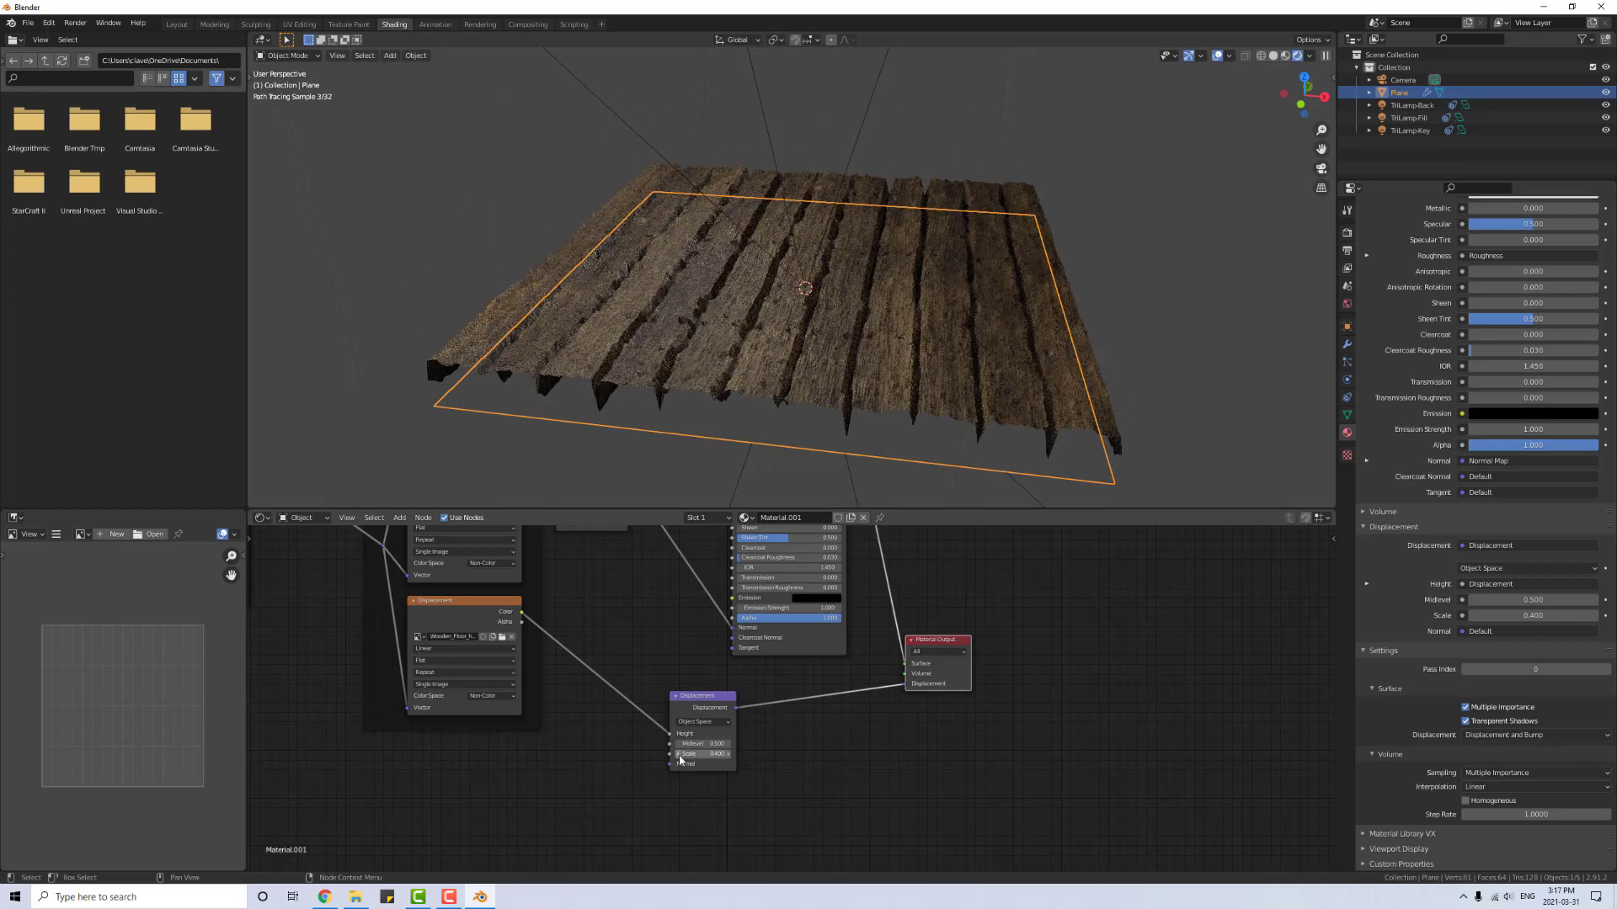
pyautogui.moveTo(818, 471); pyautogui.dragTo(818, 362, button='middle')
pyautogui.moveTo(679, 755); pyautogui.dragTo(662, 756)
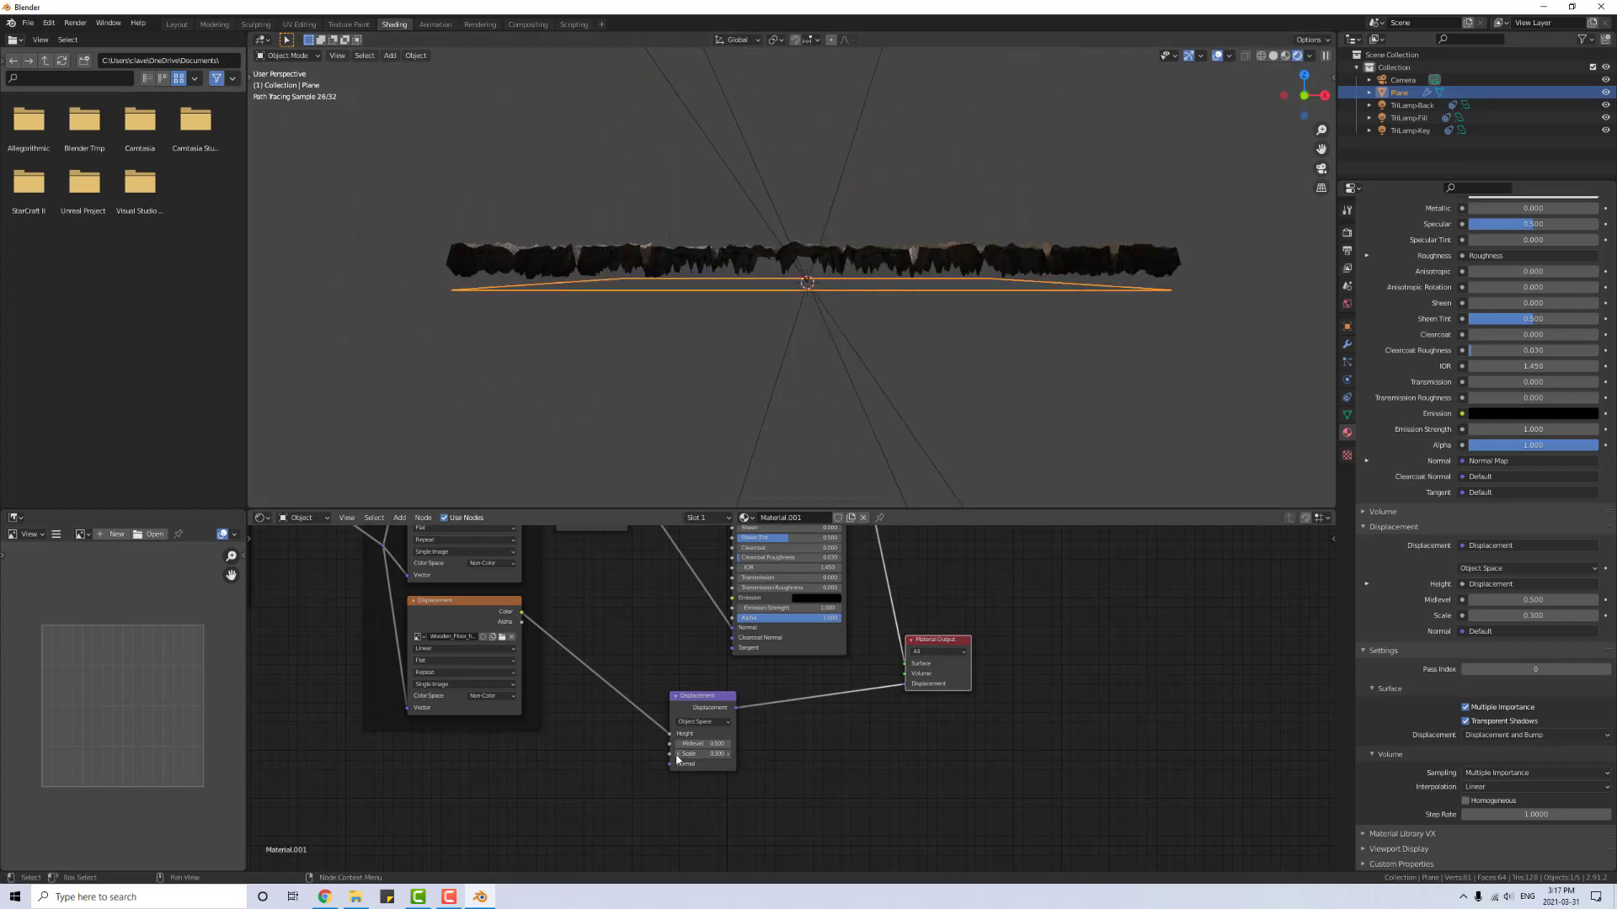
pyautogui.scroll(3, 815, 293)
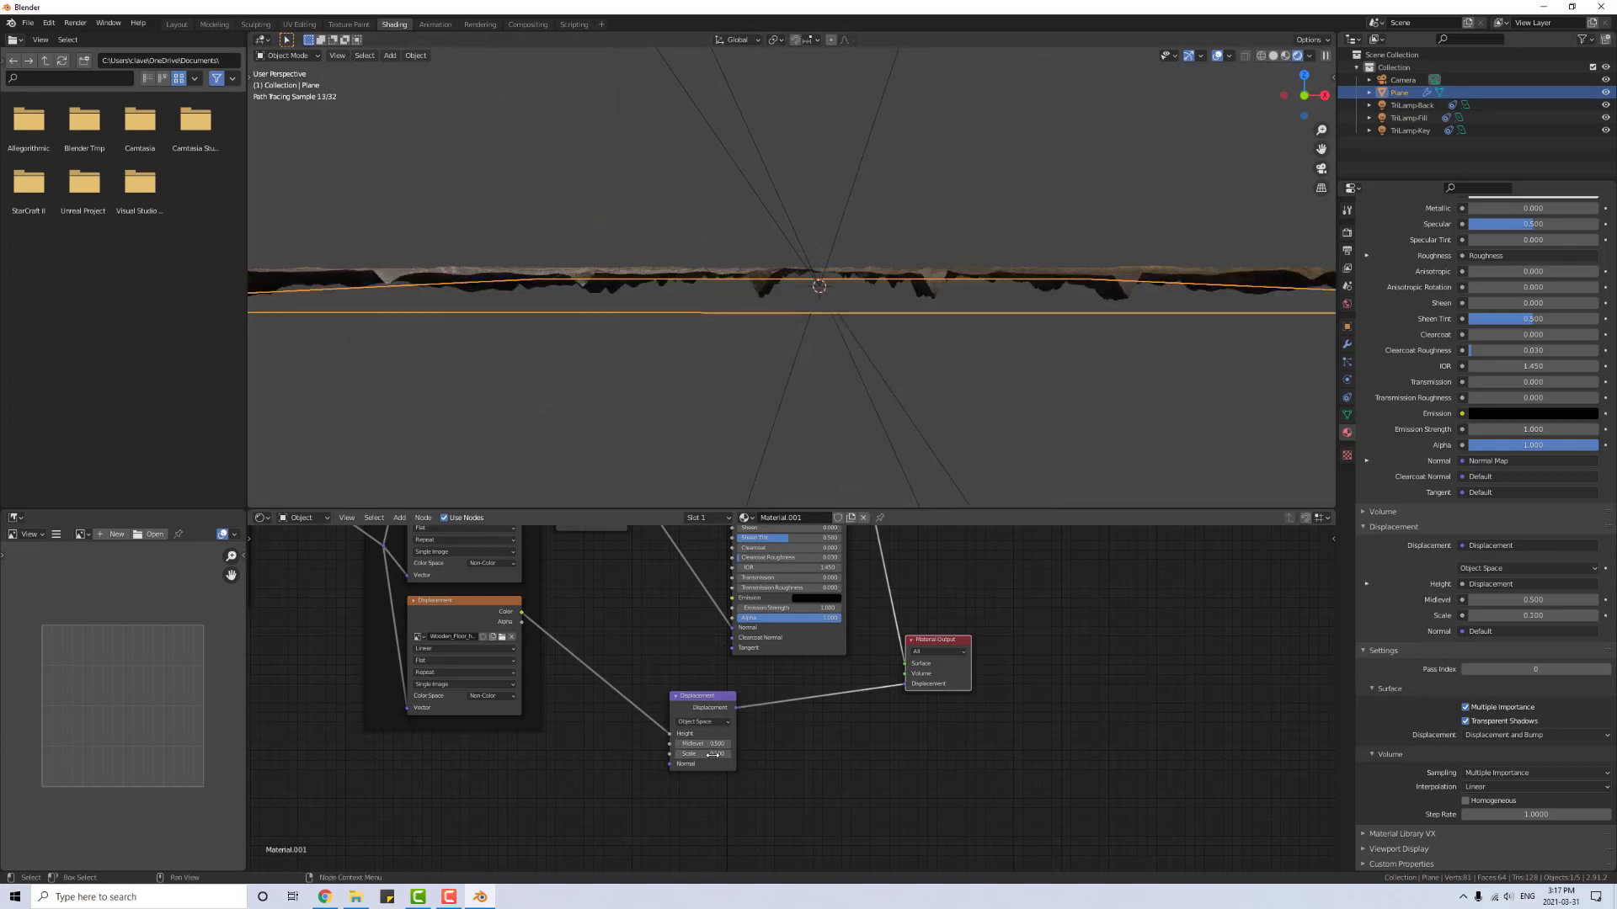
pyautogui.click(685, 754)
pyautogui.write('0.03')
pyautogui.press('Return')
pyautogui.moveTo(801, 406); pyautogui.dragTo(815, 354, button='middle')
pyautogui.scroll(3, 815, 345)
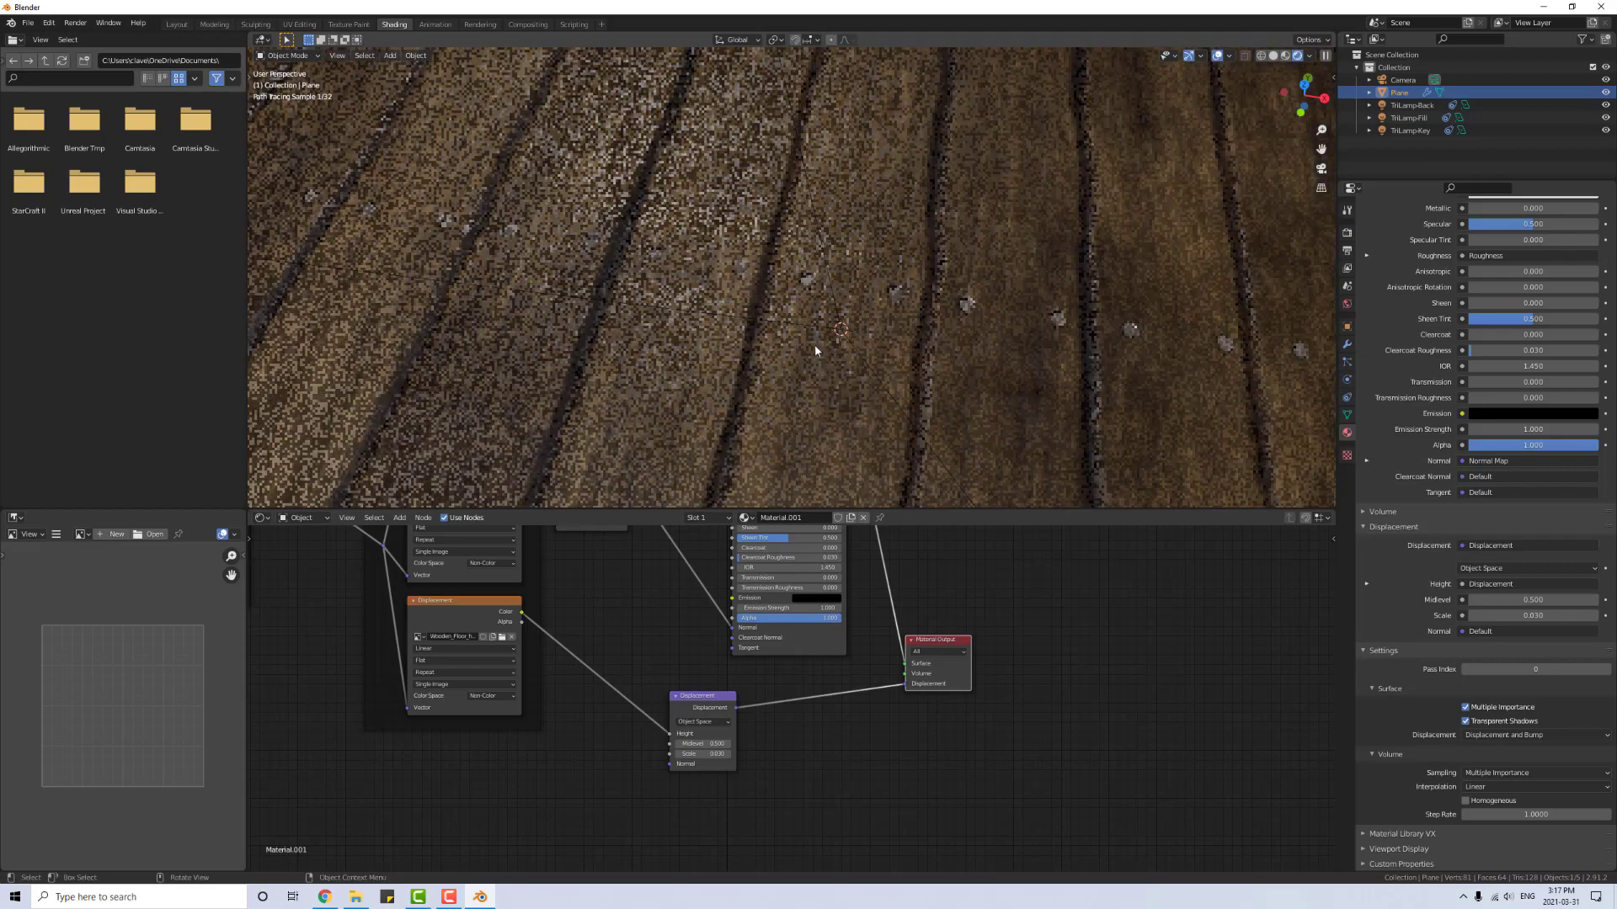
pyautogui.moveTo(883, 399); pyautogui.dragTo(886, 317, button='middle')
pyautogui.scroll(-5, 898, 302)
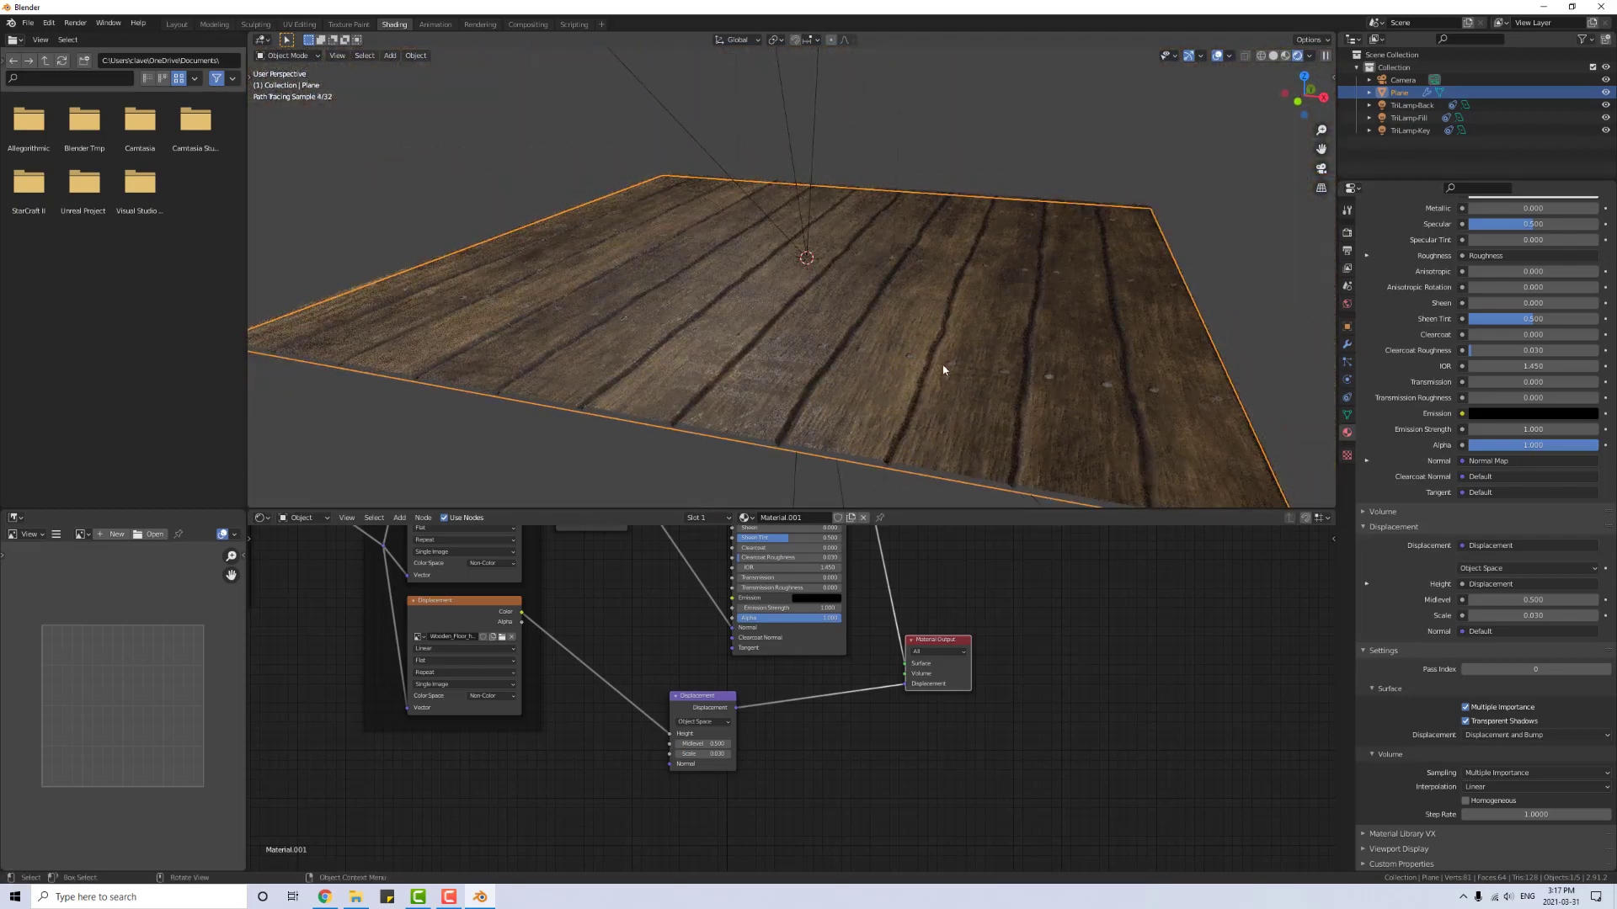
# Step: Try Scale values of 0.5 and -5 on the Displacement node
pyautogui.click(713, 753)
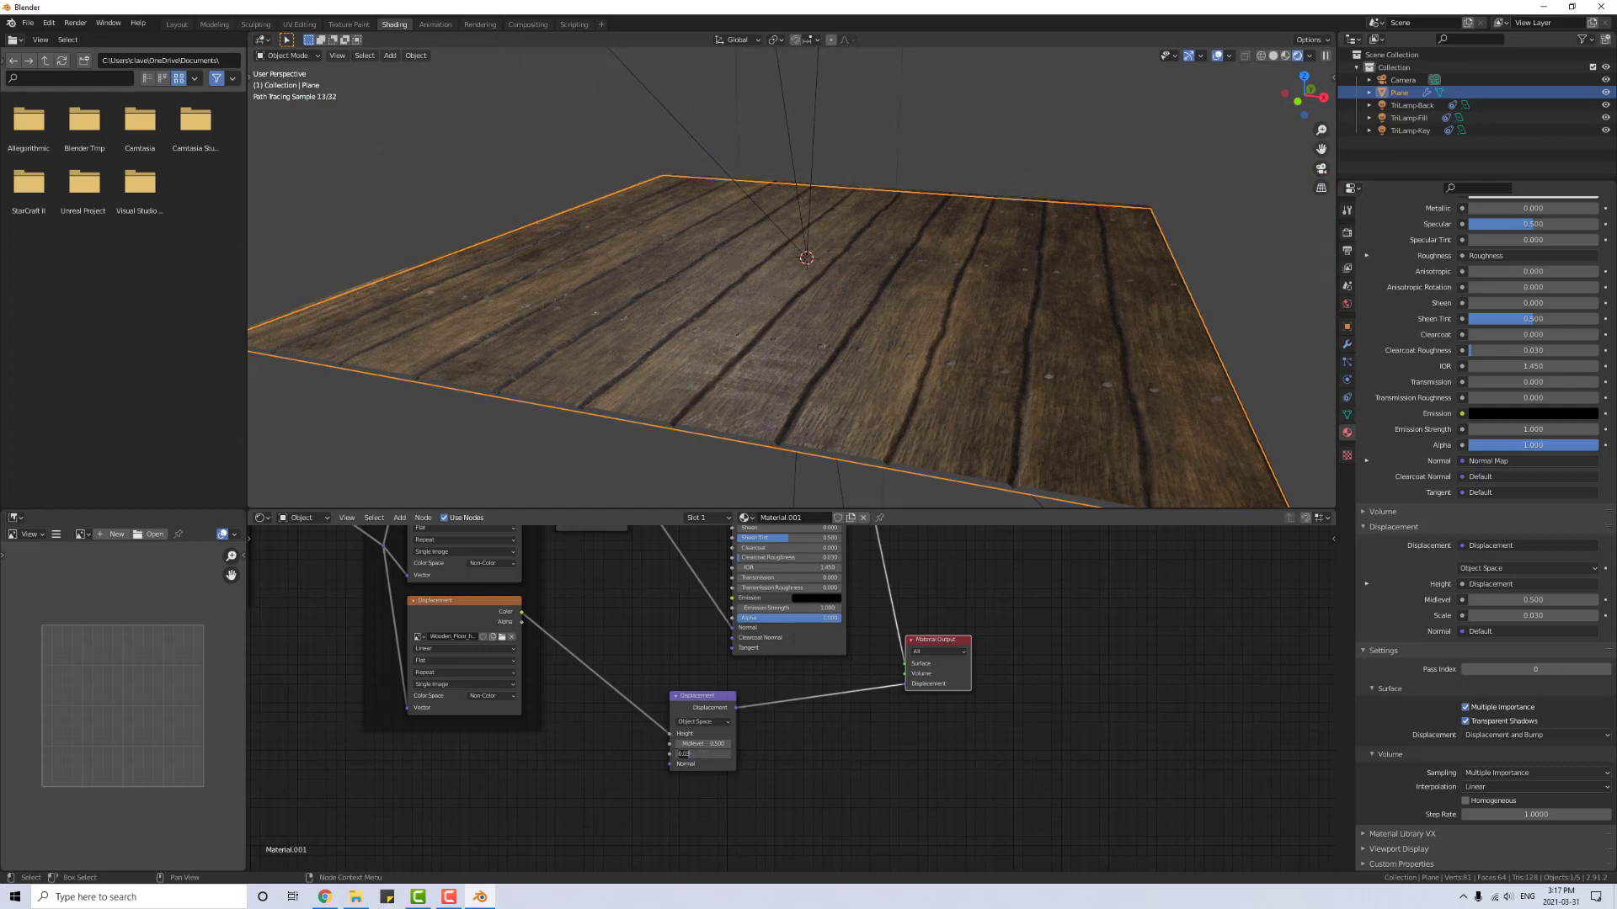
pyautogui.write('.5')
pyautogui.press('Return')
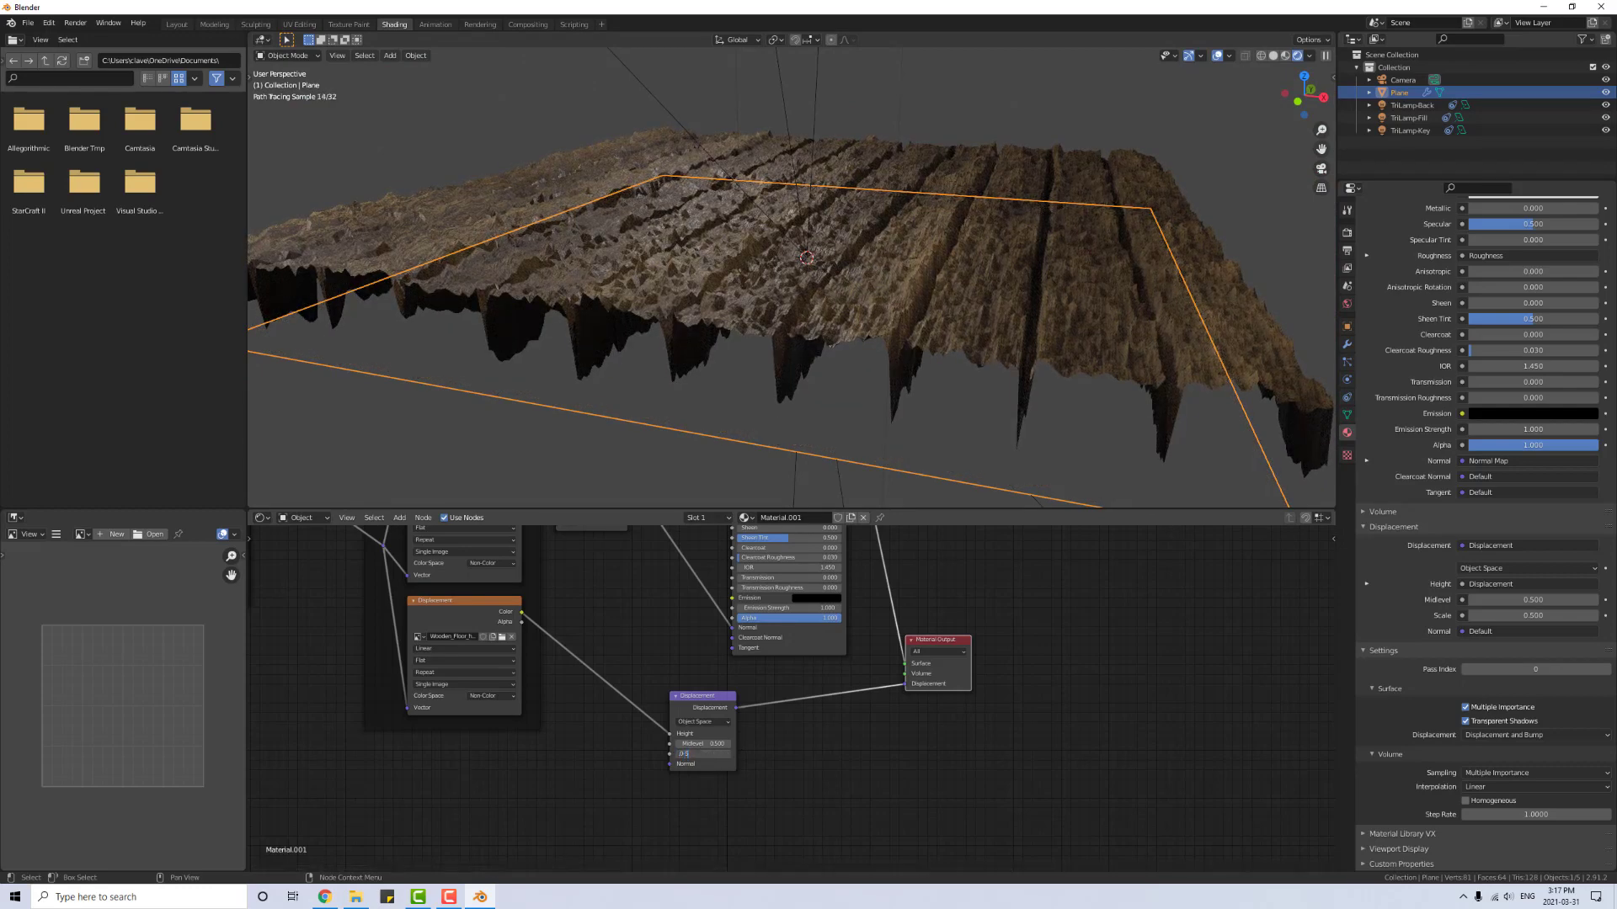
pyautogui.write('-5')
pyautogui.press('Return')
pyautogui.scroll(1, 706, 757)
# Step: Set the Displacement node's Scale to 0.05 and inspect the planks up close
pyautogui.click(705, 758)
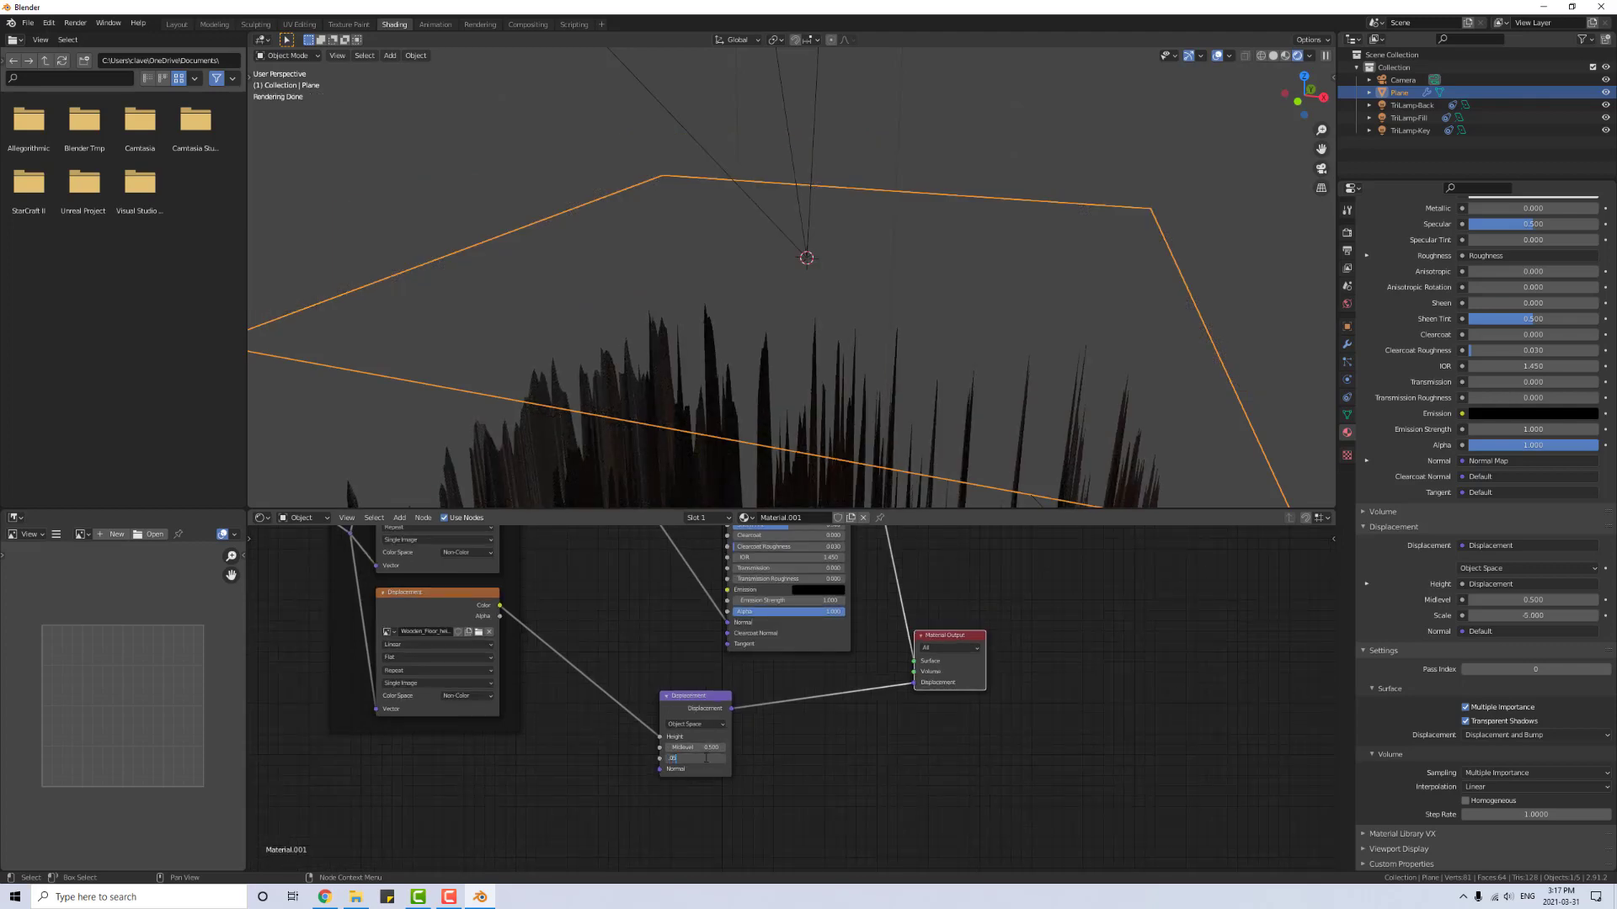
pyautogui.write('.05')
pyautogui.press('Return')
pyautogui.moveTo(769, 494); pyautogui.dragTo(816, 390, button='middle')
pyautogui.scroll(4, 816, 389)
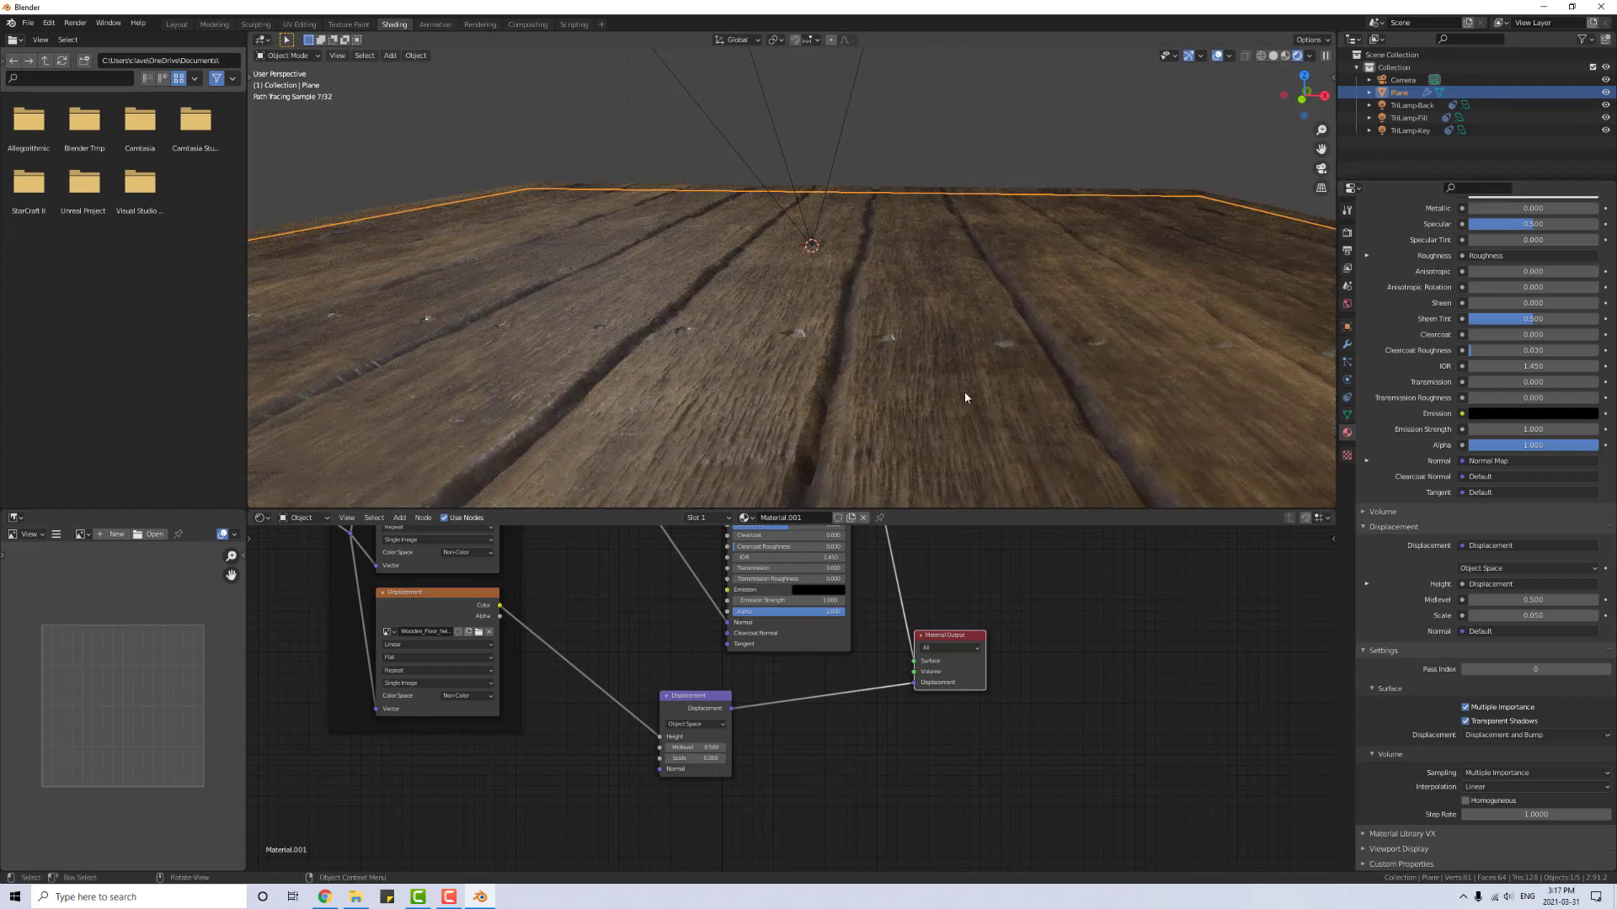
# Step: Lower the Subdivision modifier's viewport levels to 2 and check the floor up close
pyautogui.click(1346, 344)
pyautogui.click(1461, 369)
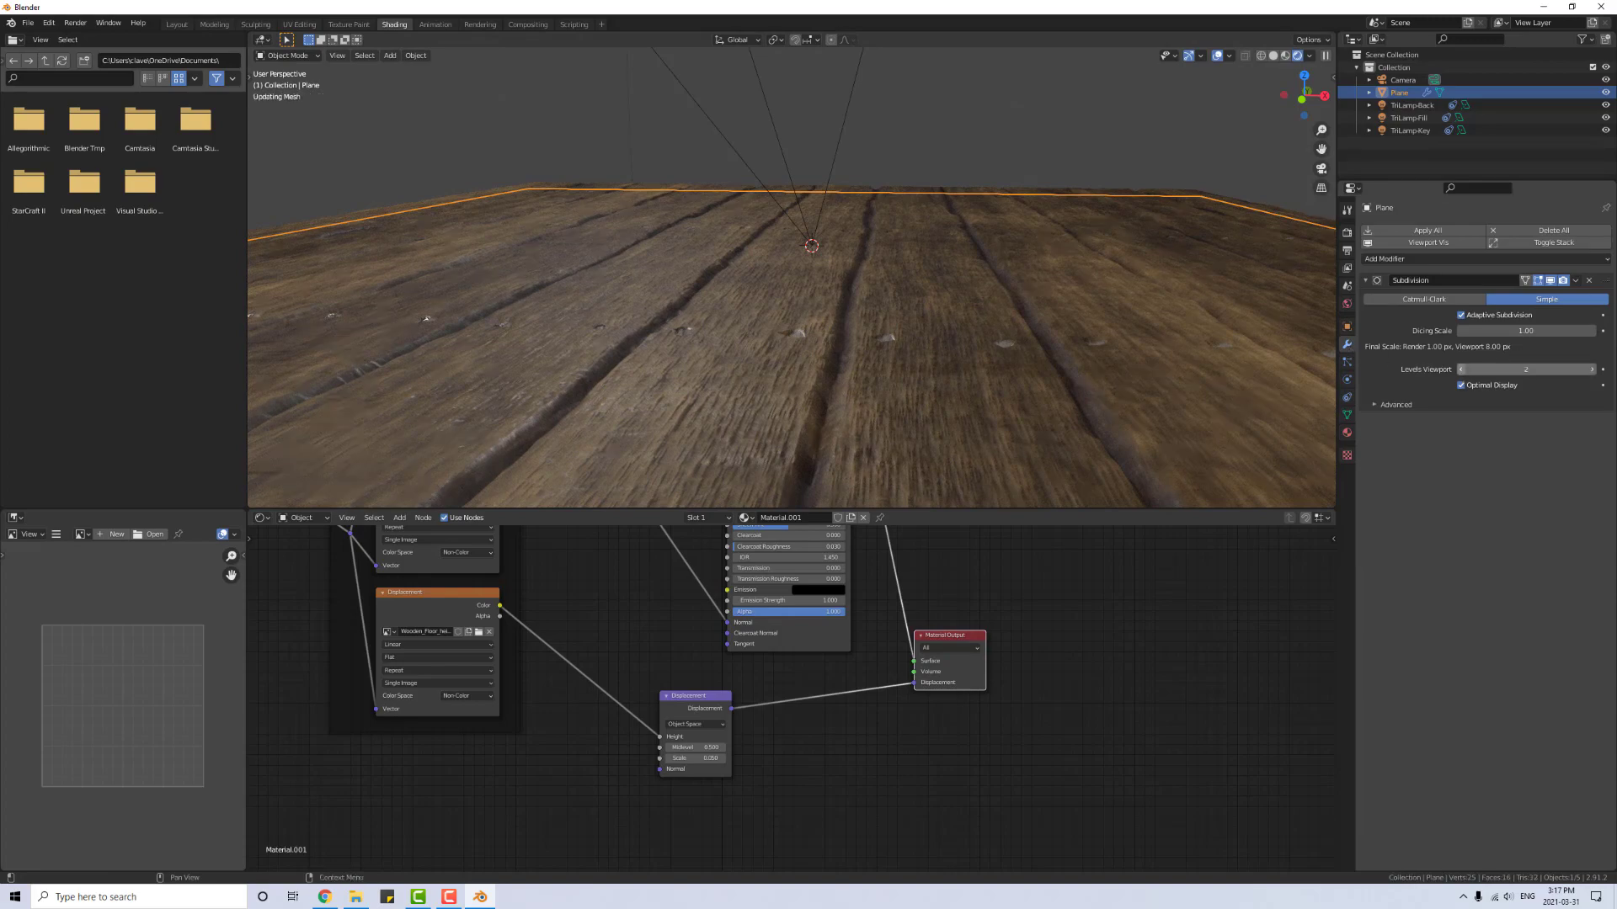
pyautogui.scroll(-5, 902, 392)
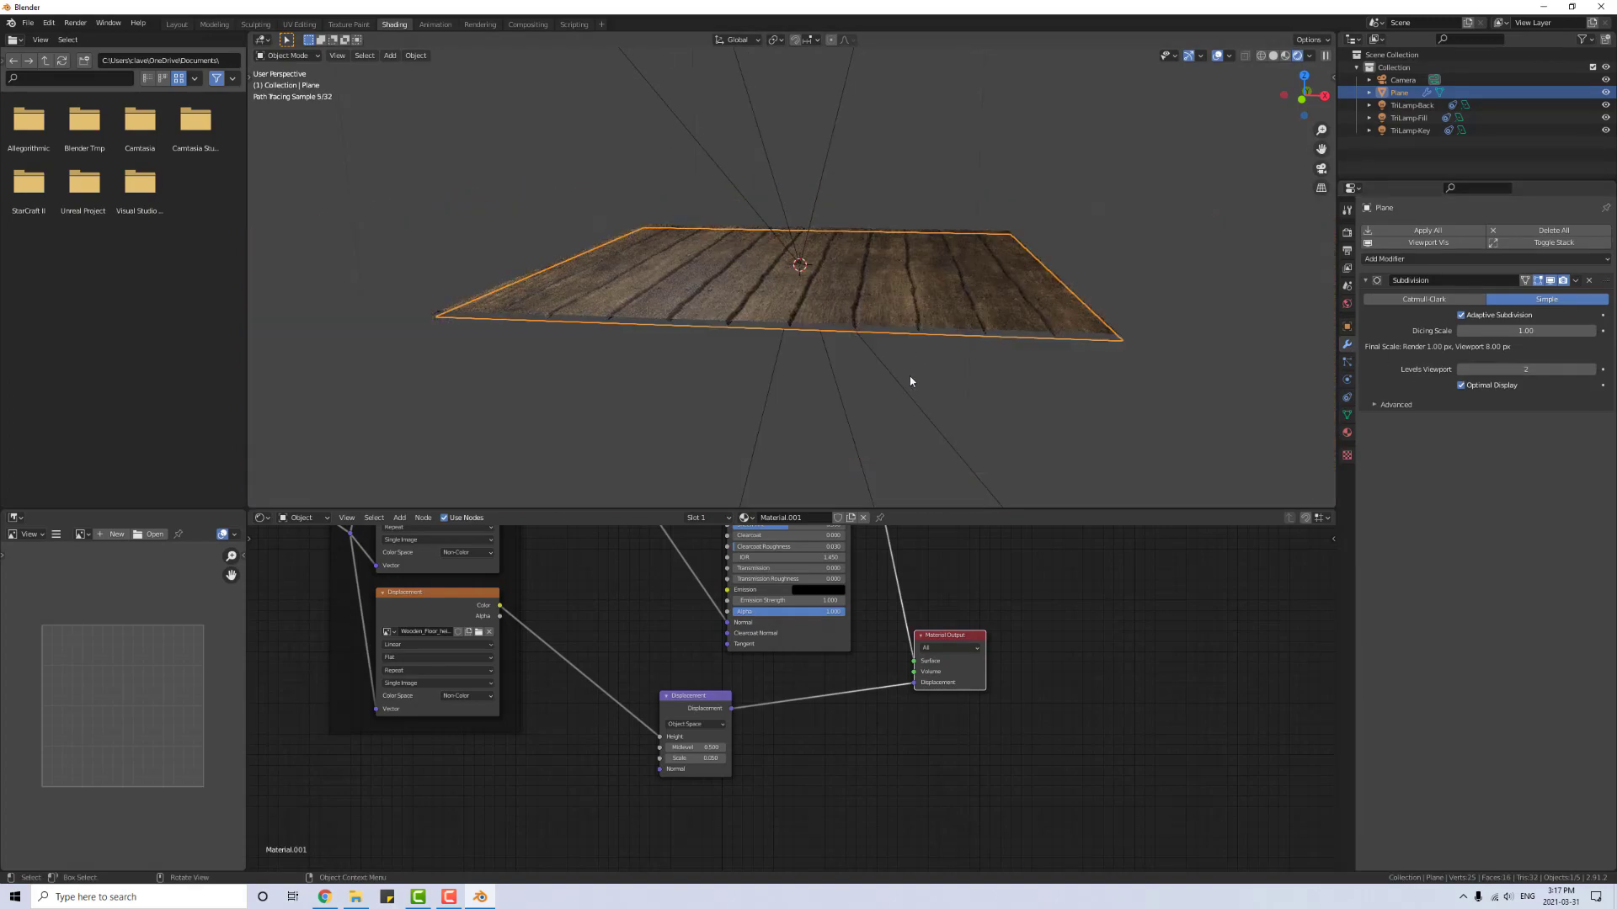
pyautogui.scroll(5, 910, 382)
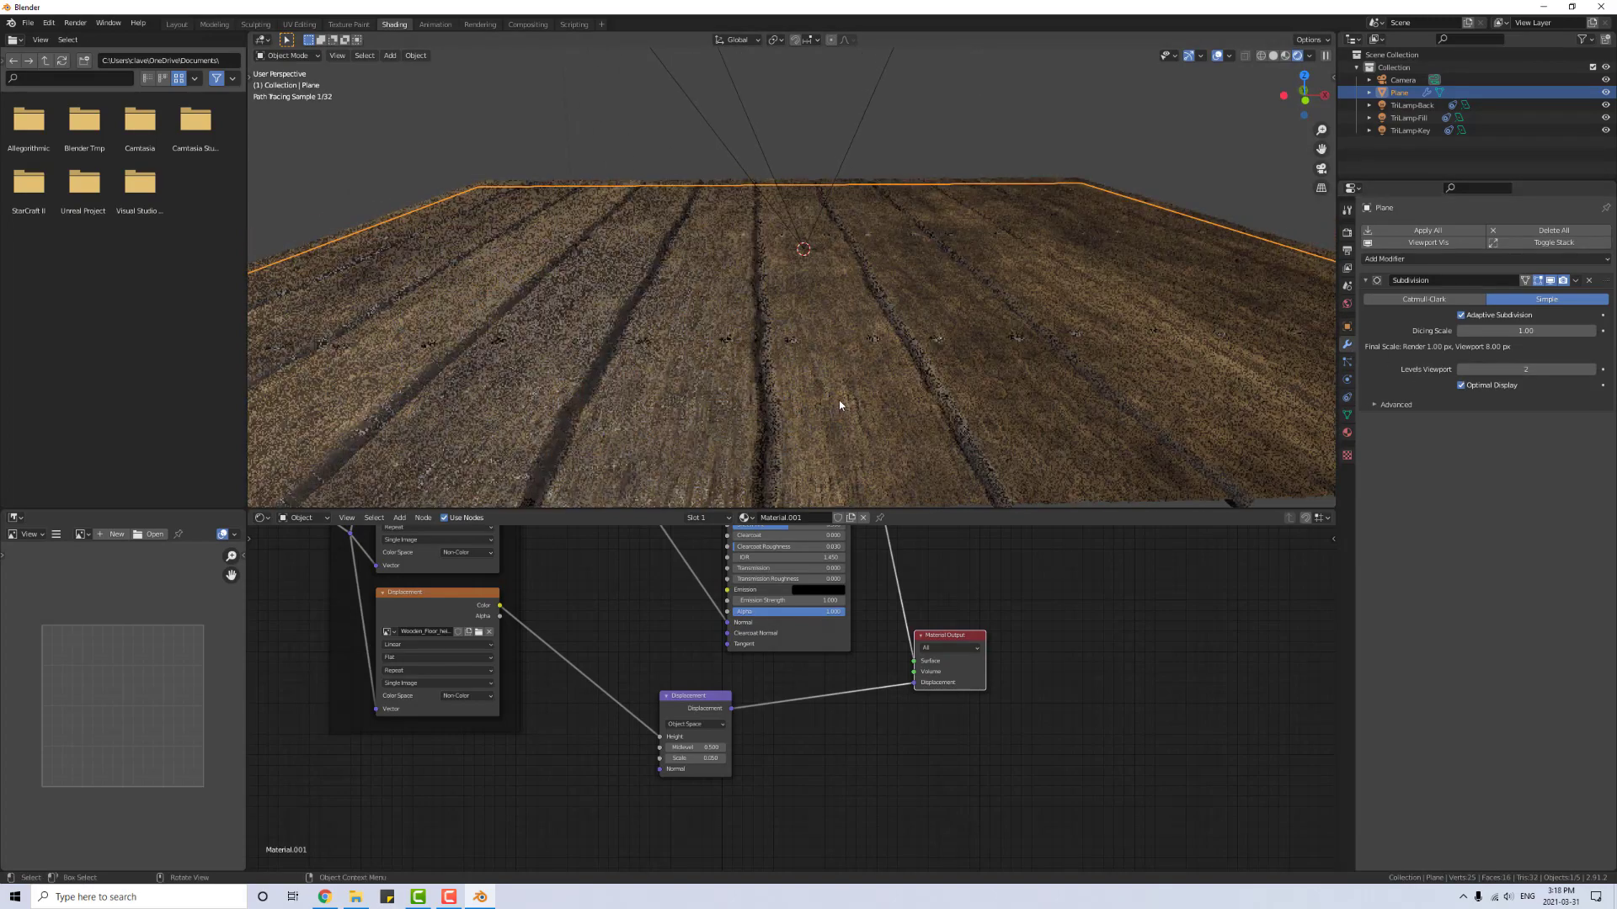
# Step: Increase the Strength of the Normal Map node slightly and check the effect on the floor
pyautogui.moveTo(637, 581); pyautogui.dragTo(673, 674, button='middle')
pyautogui.click(644, 593)
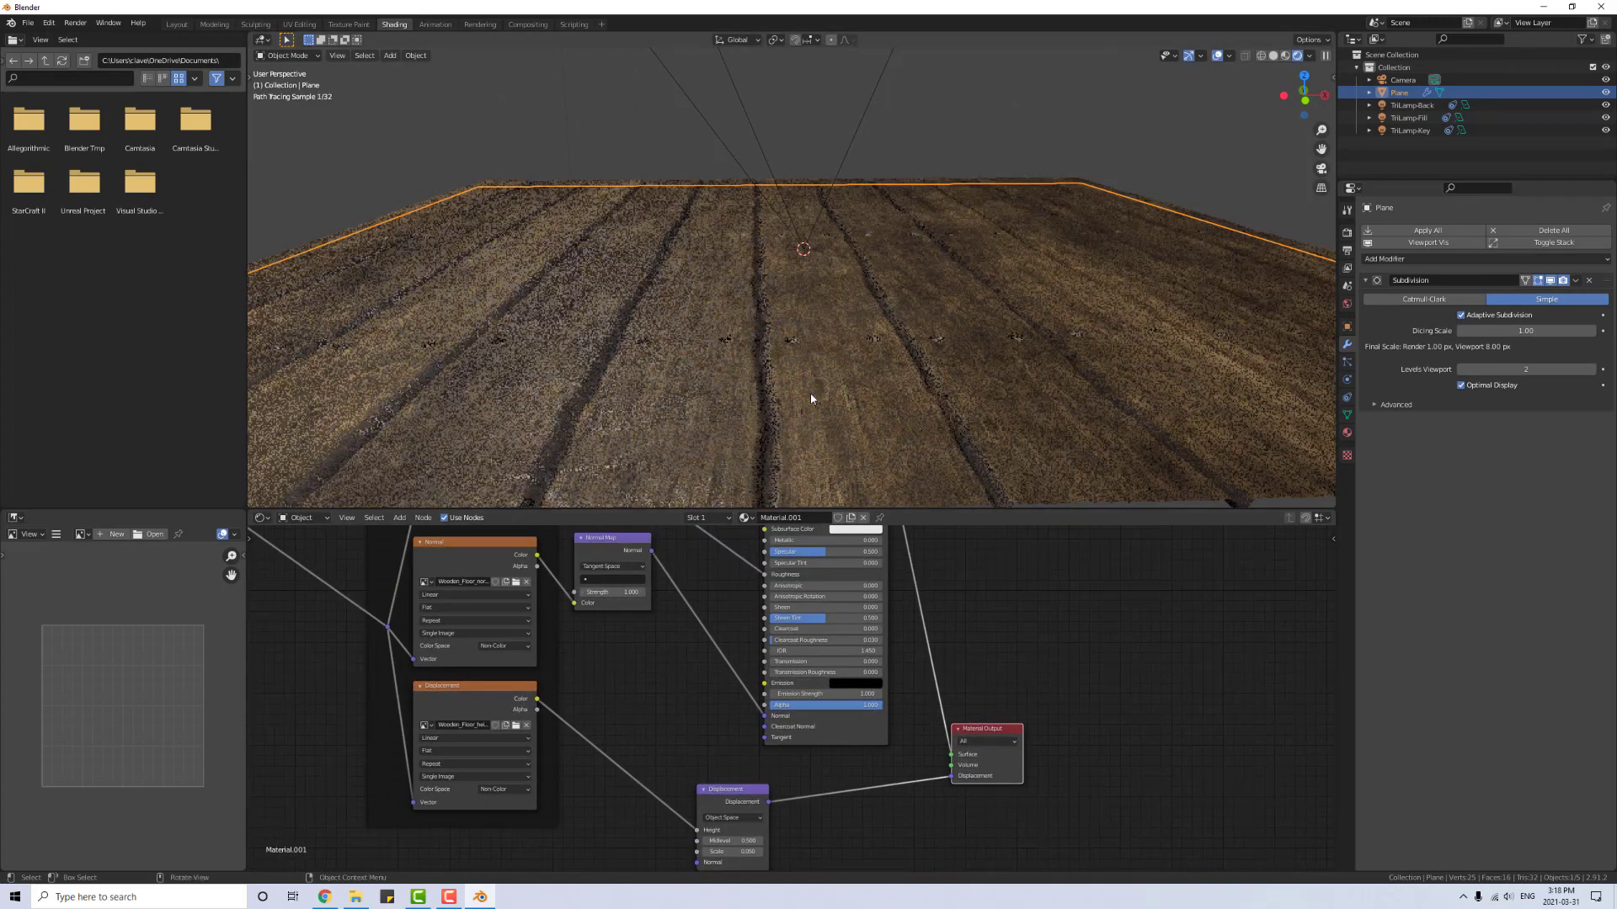
pyautogui.scroll(-8, 807, 382)
pyautogui.scroll(9, 811, 390)
# Step: Look through the scene camera and lower it along the Z axis to a height of about 2.71 m
pyautogui.moveTo(807, 381); pyautogui.dragTo(862, 360, button='middle')
pyautogui.scroll(-4, 877, 265)
pyautogui.click(547, 343)
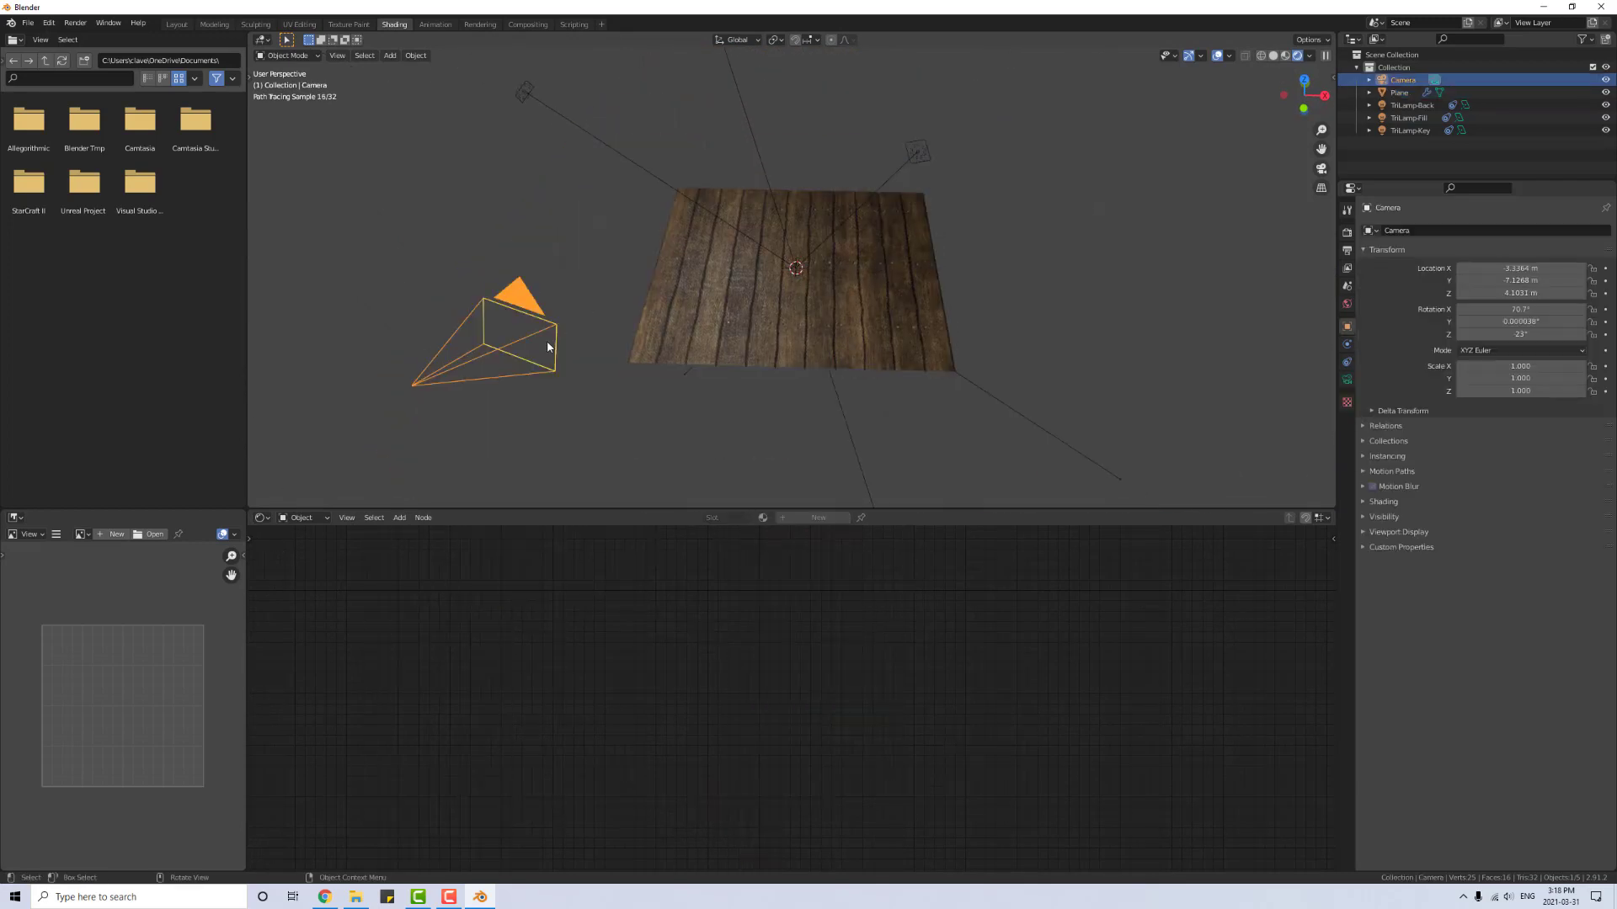
pyautogui.press('KP_0')
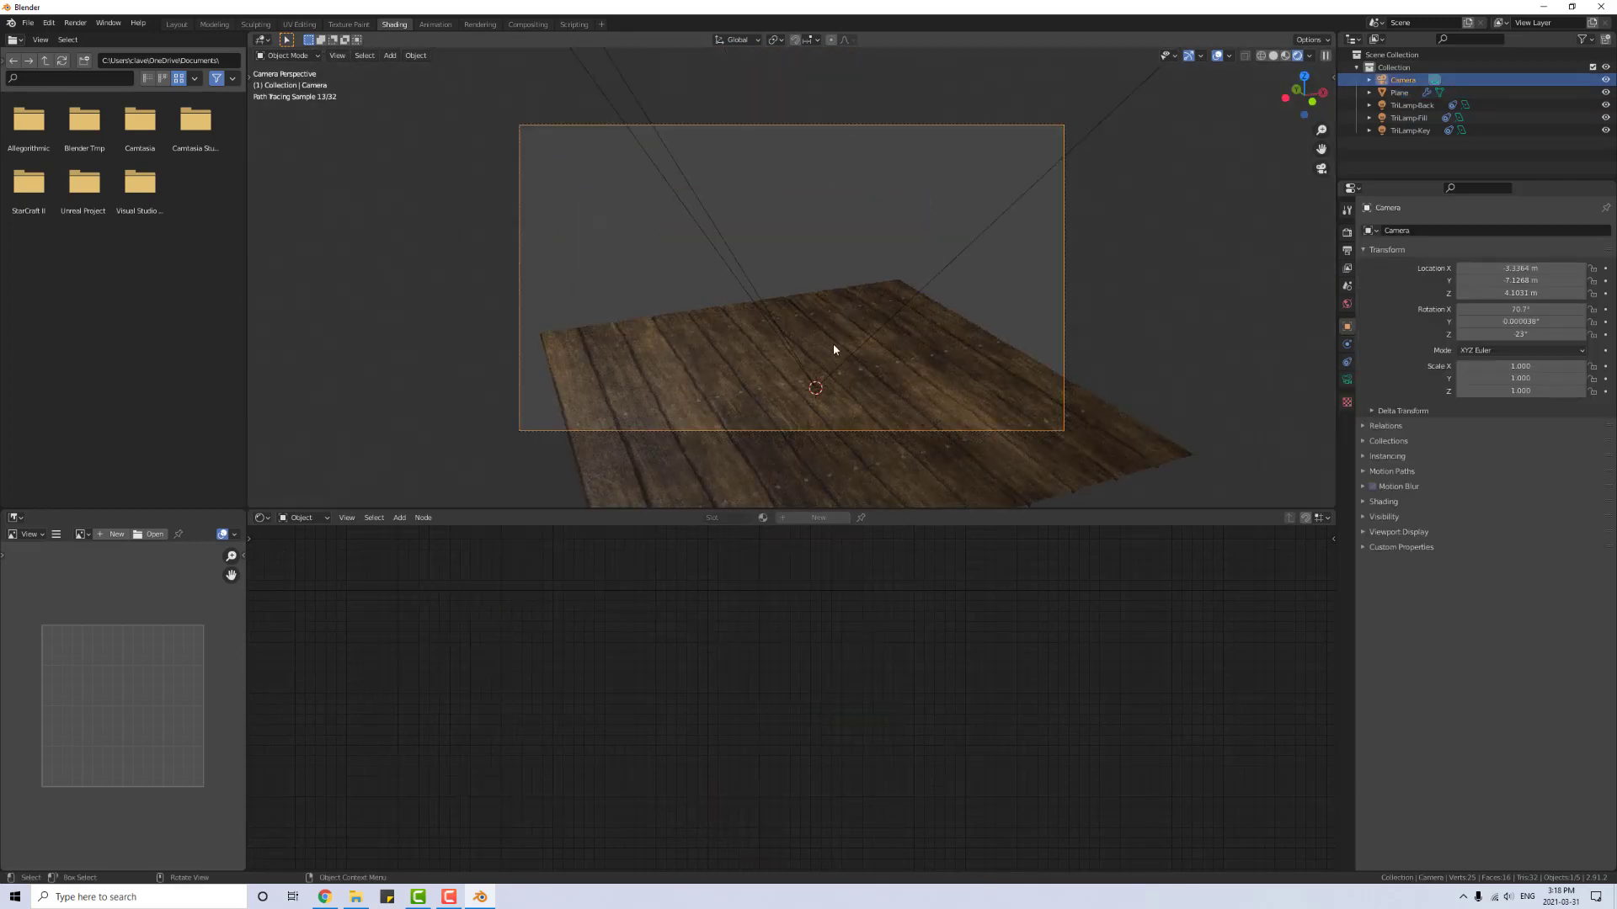
pyautogui.press('g')
pyautogui.press('z')
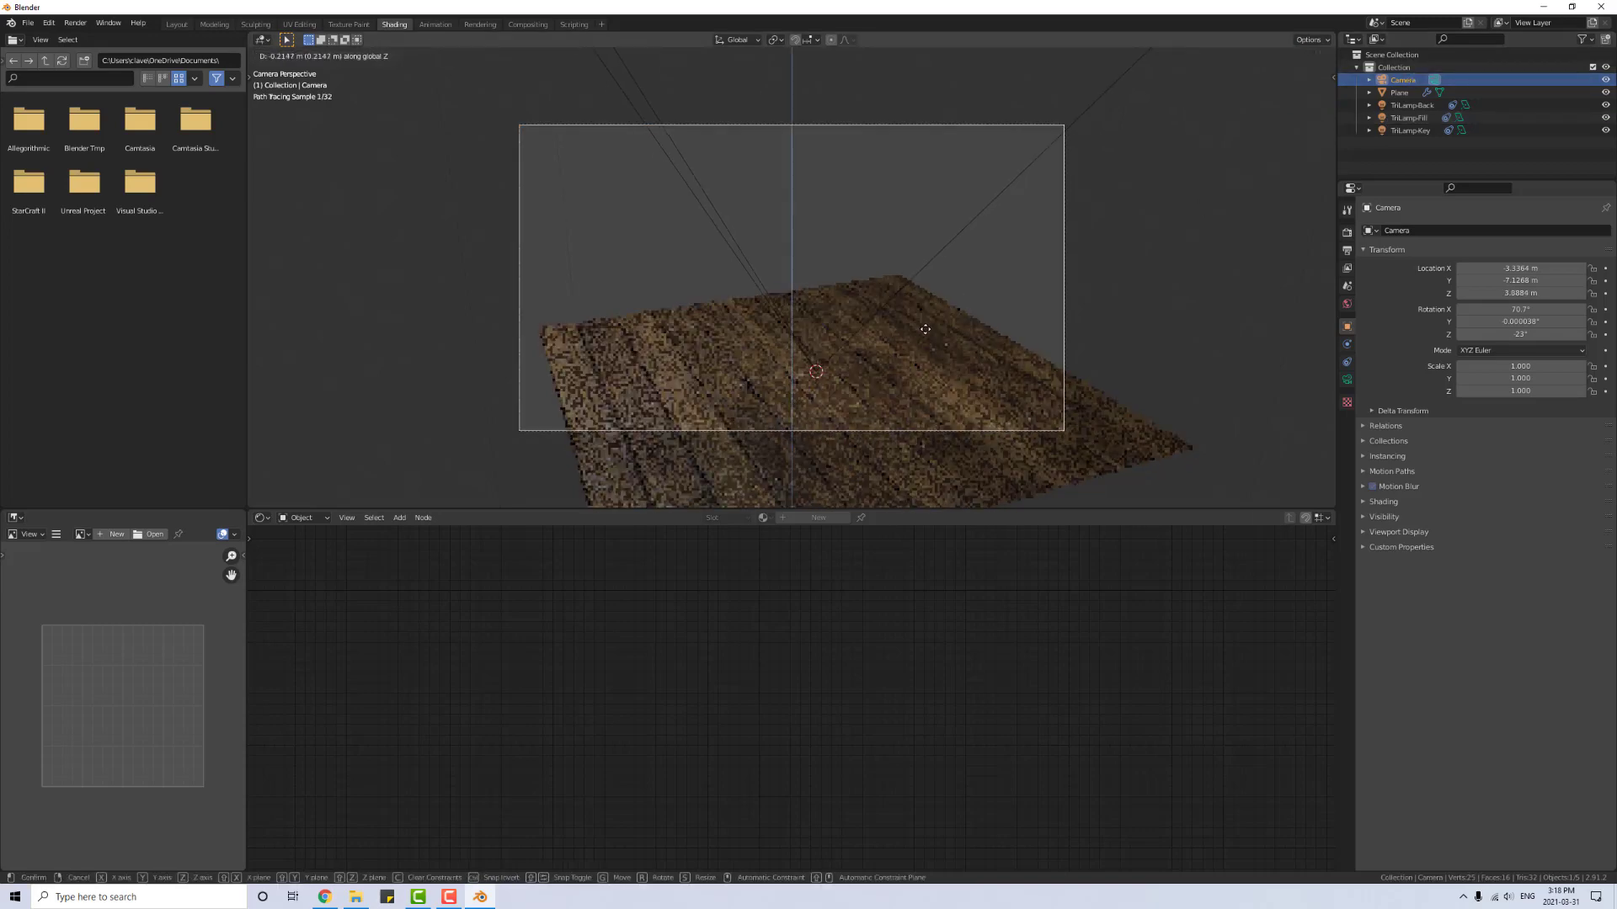
pyautogui.click(913, 447)
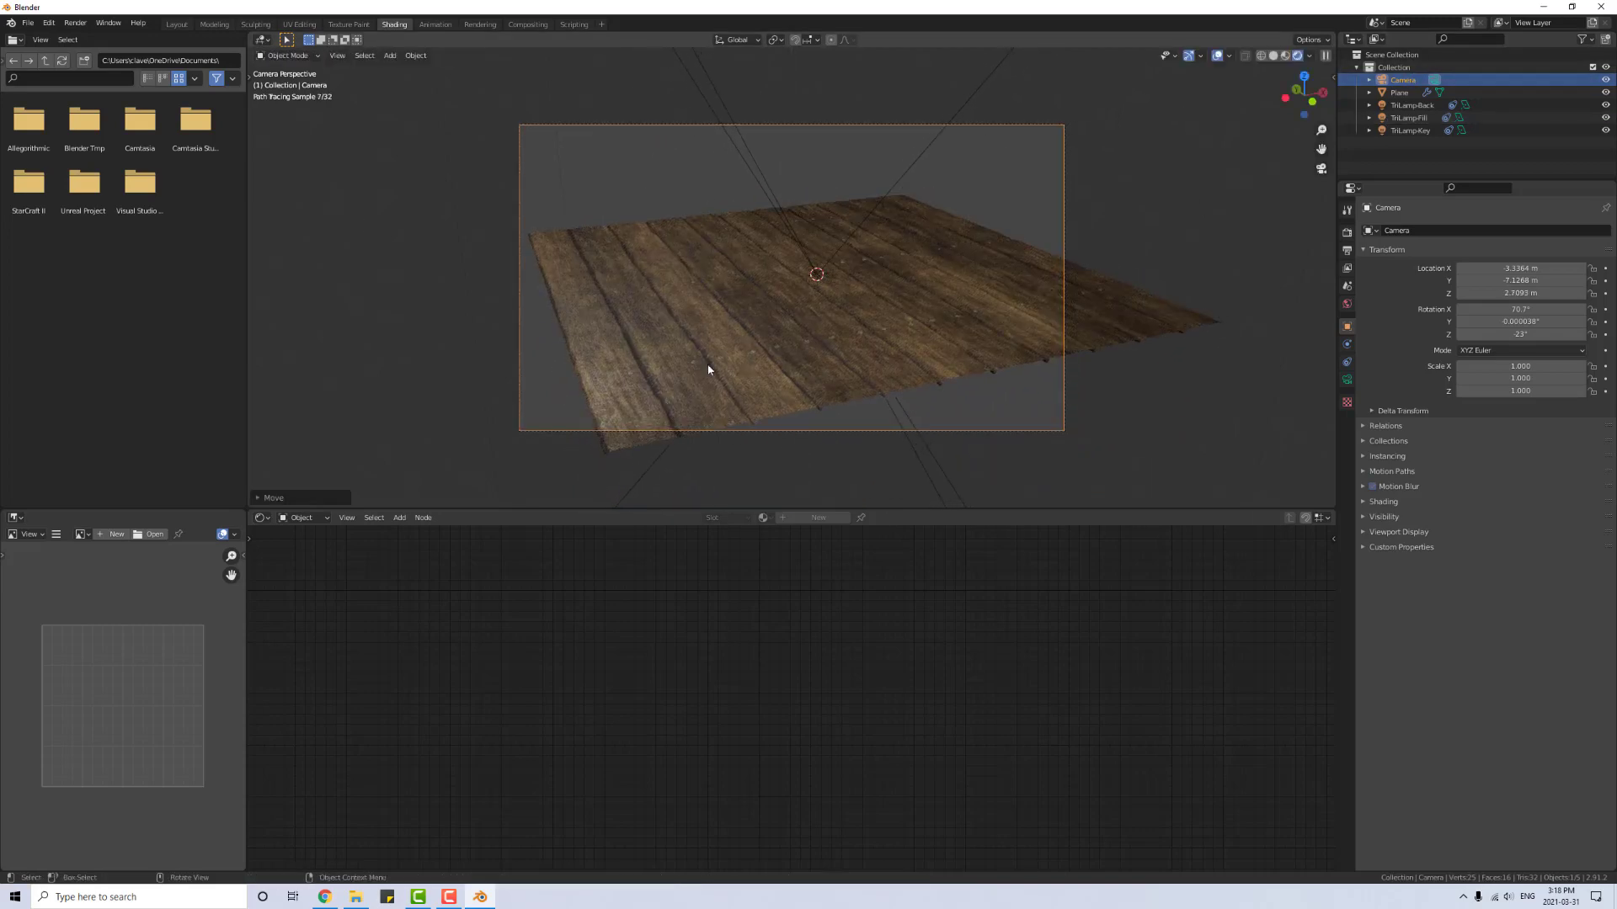
# Step: Render the still image from the camera and inspect the displaced plank edges up close in the render result
pyautogui.scroll(2, 709, 369)
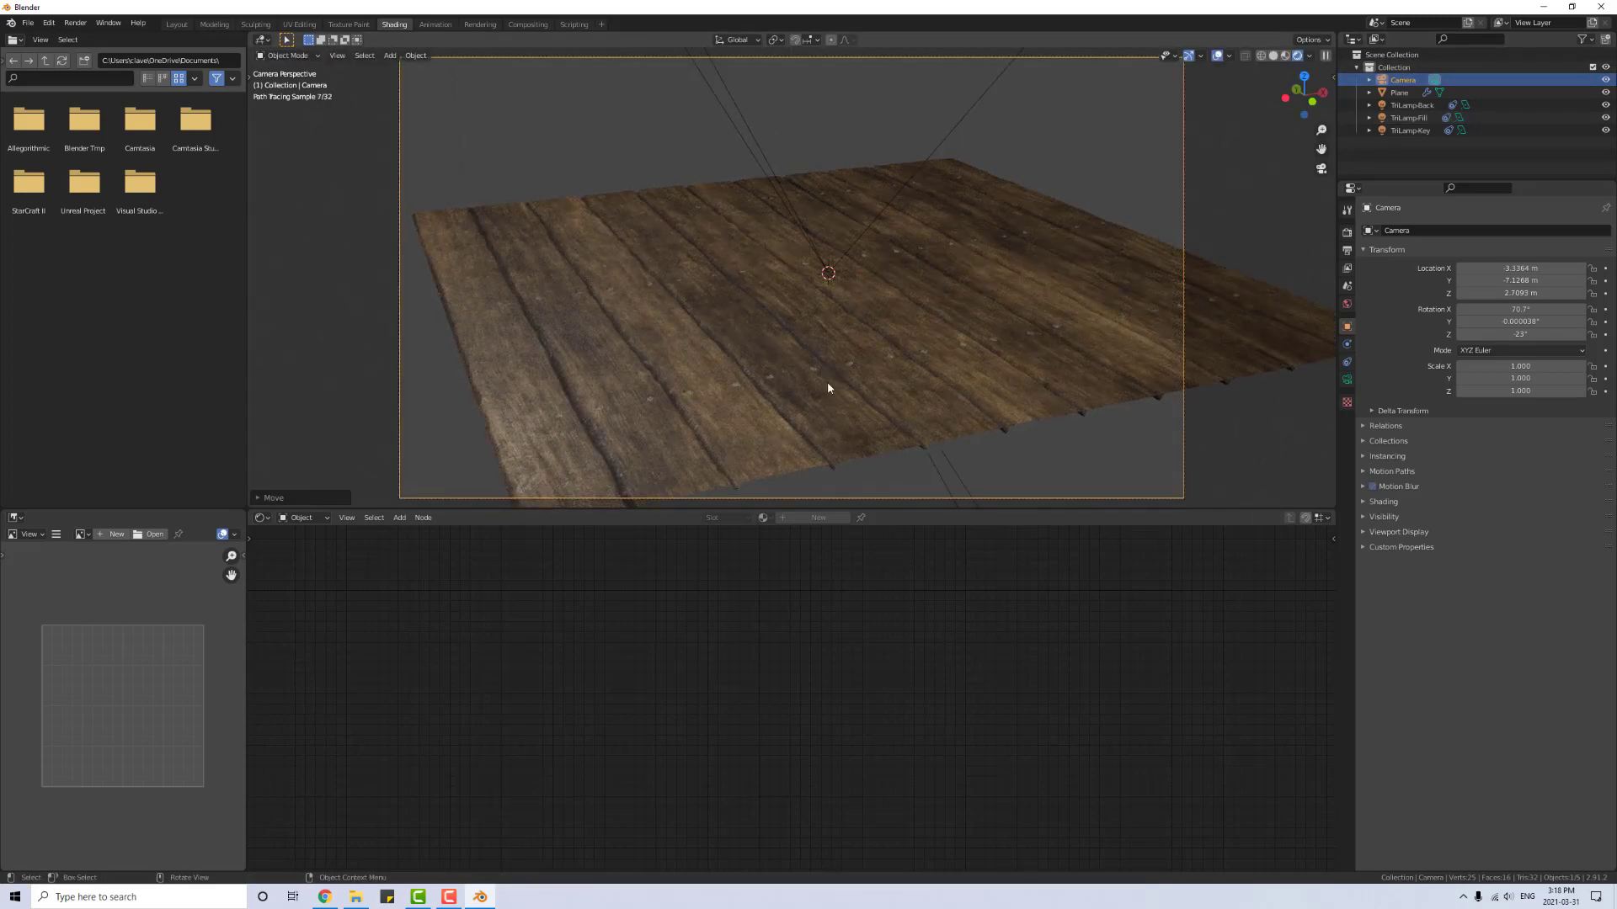
pyautogui.click(75, 23)
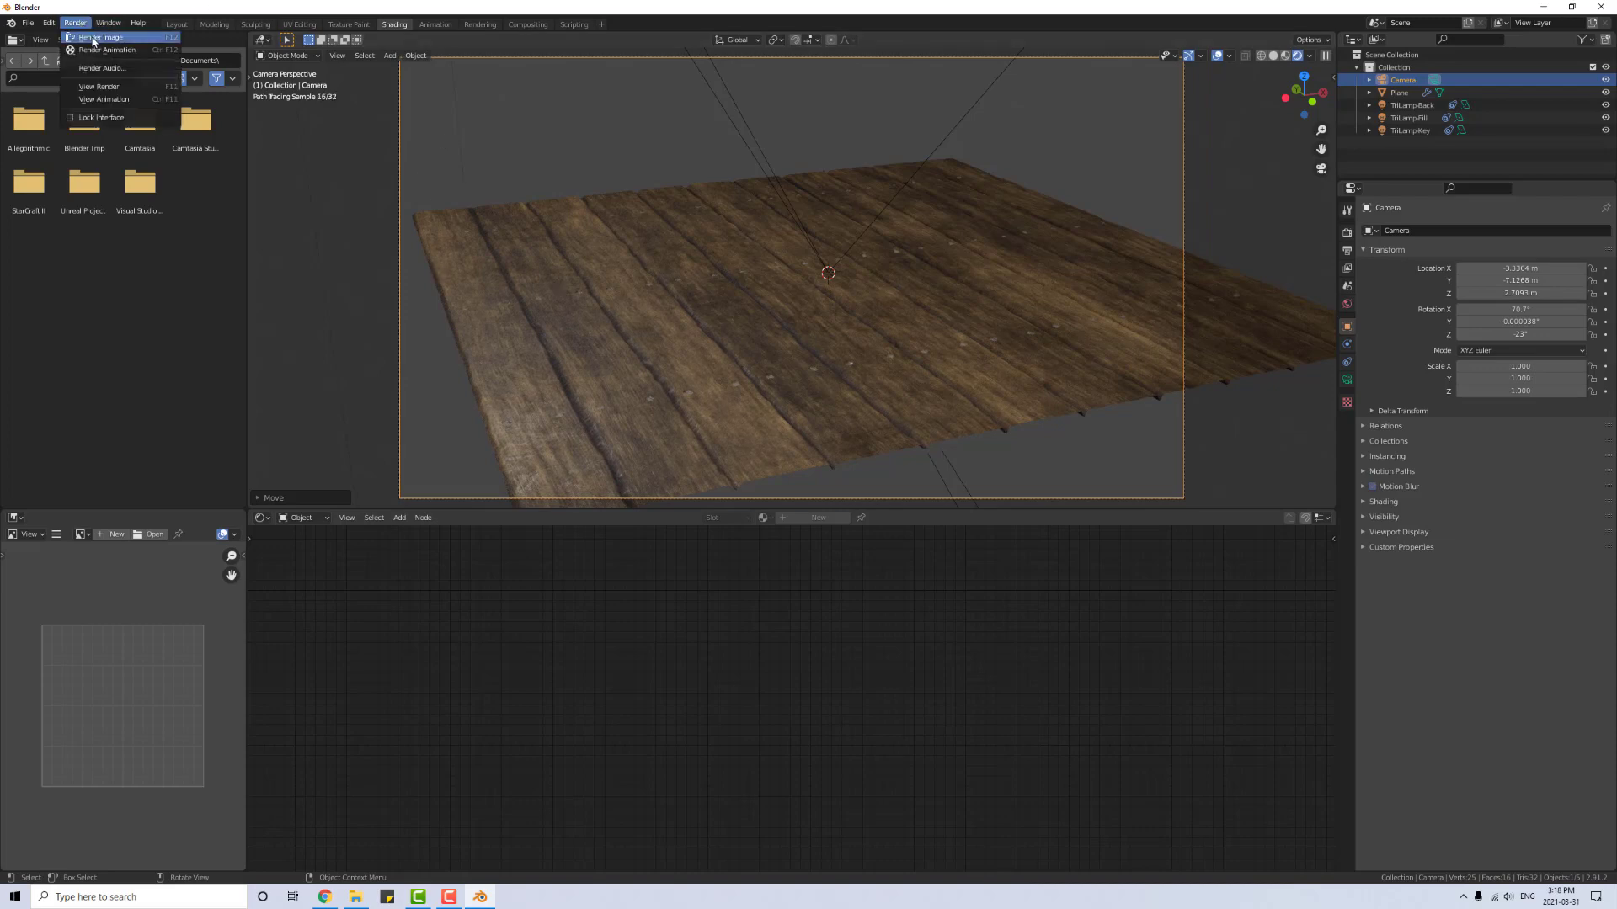
pyautogui.click(93, 38)
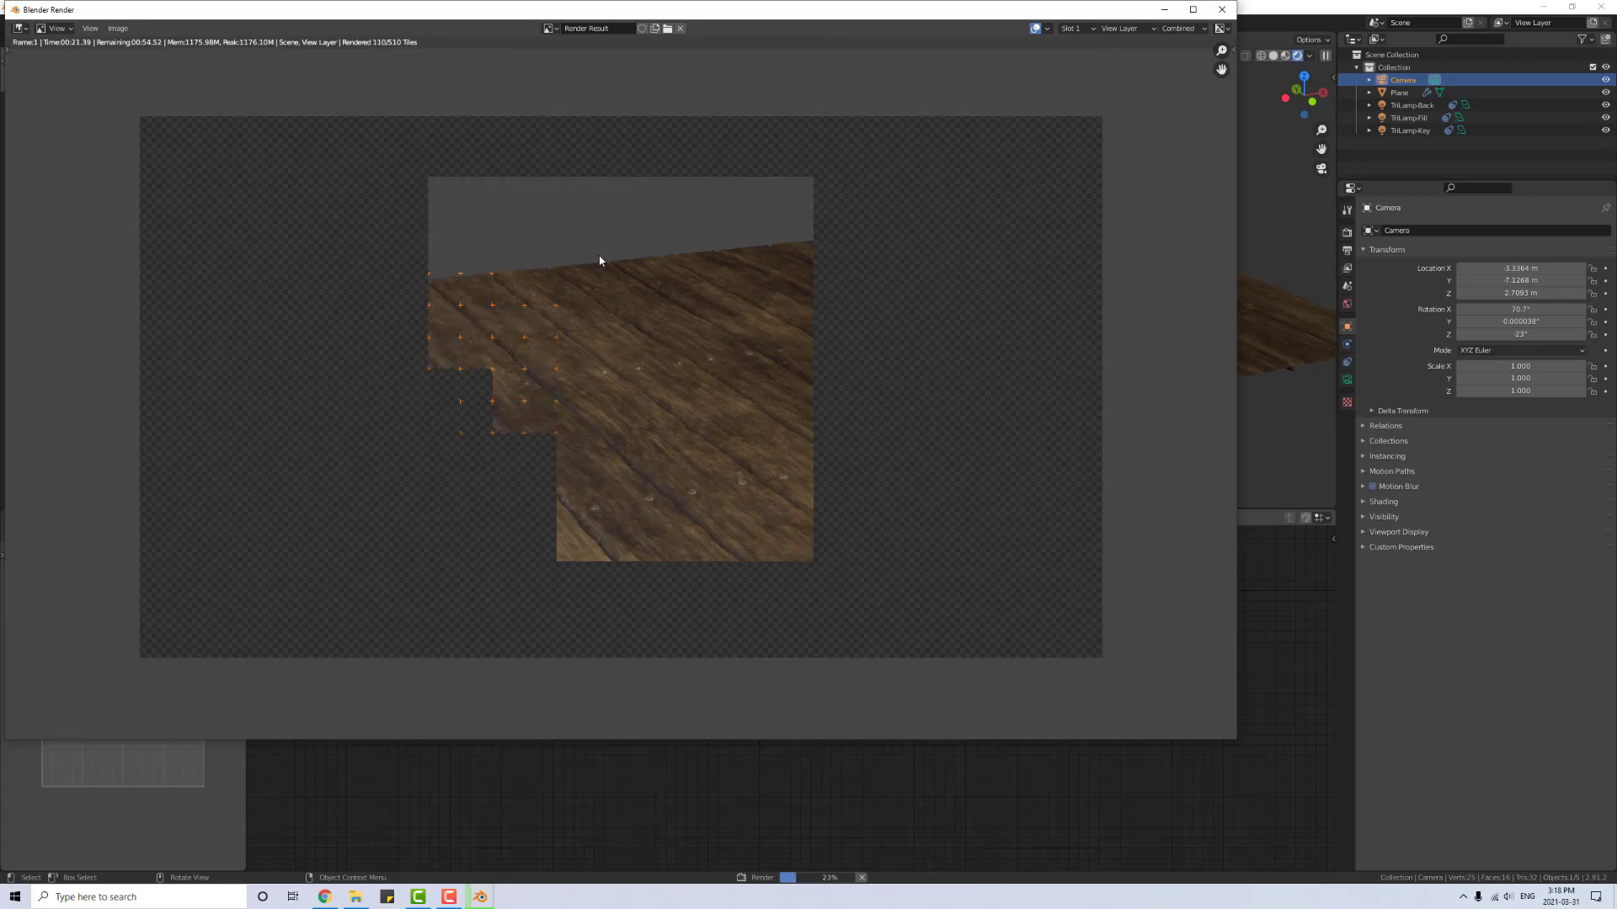
pyautogui.scroll(1, 665, 273)
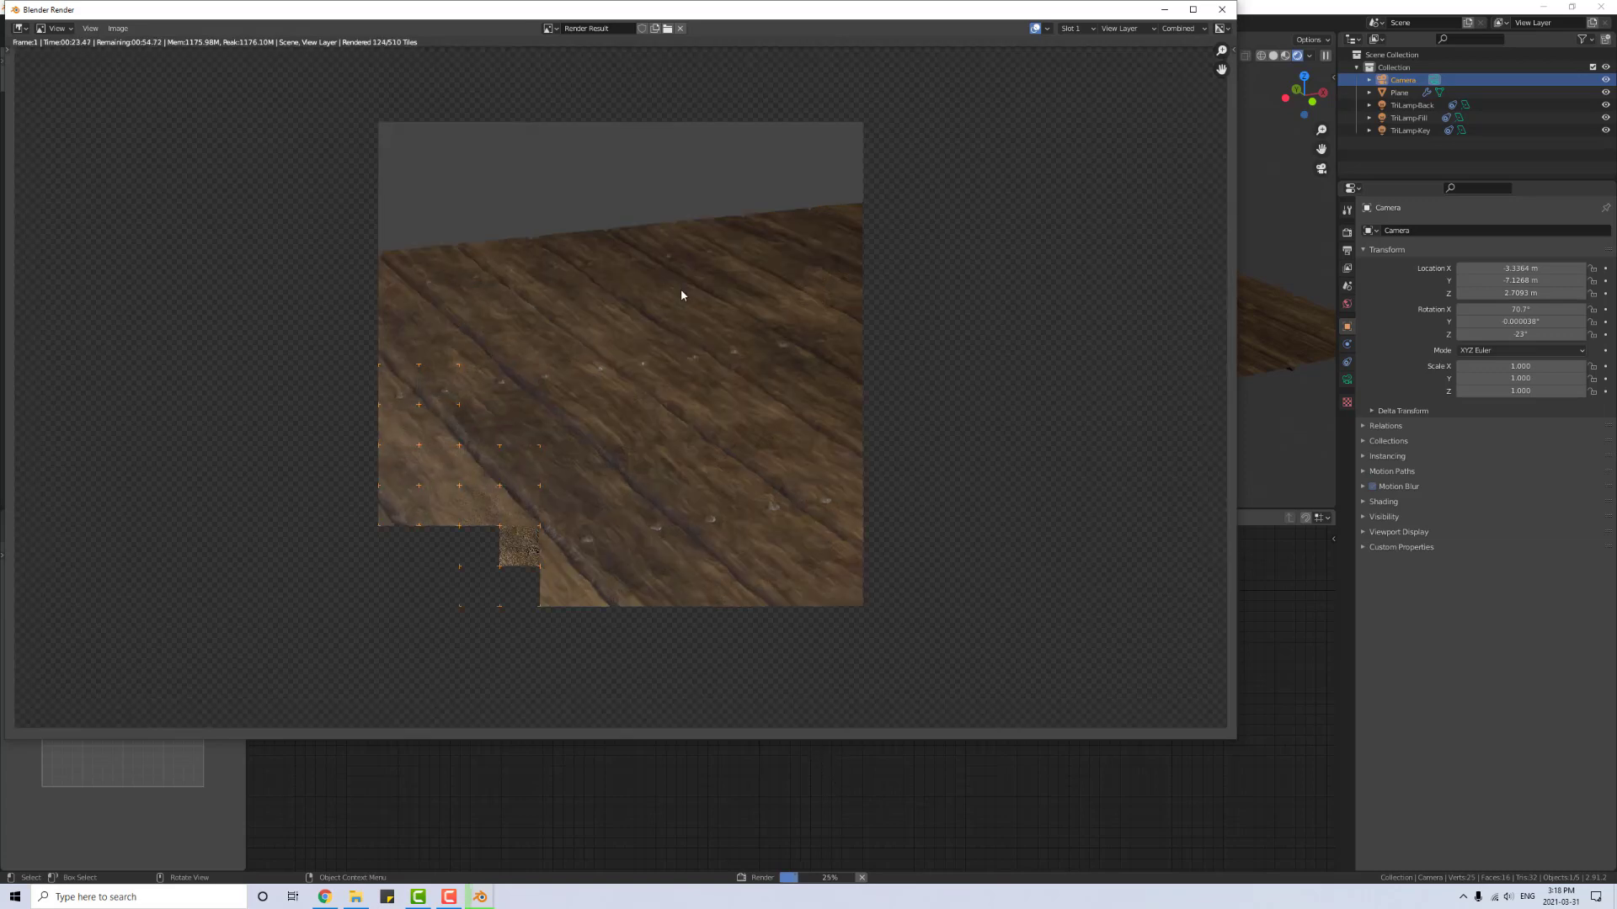
pyautogui.scroll(4, 680, 289)
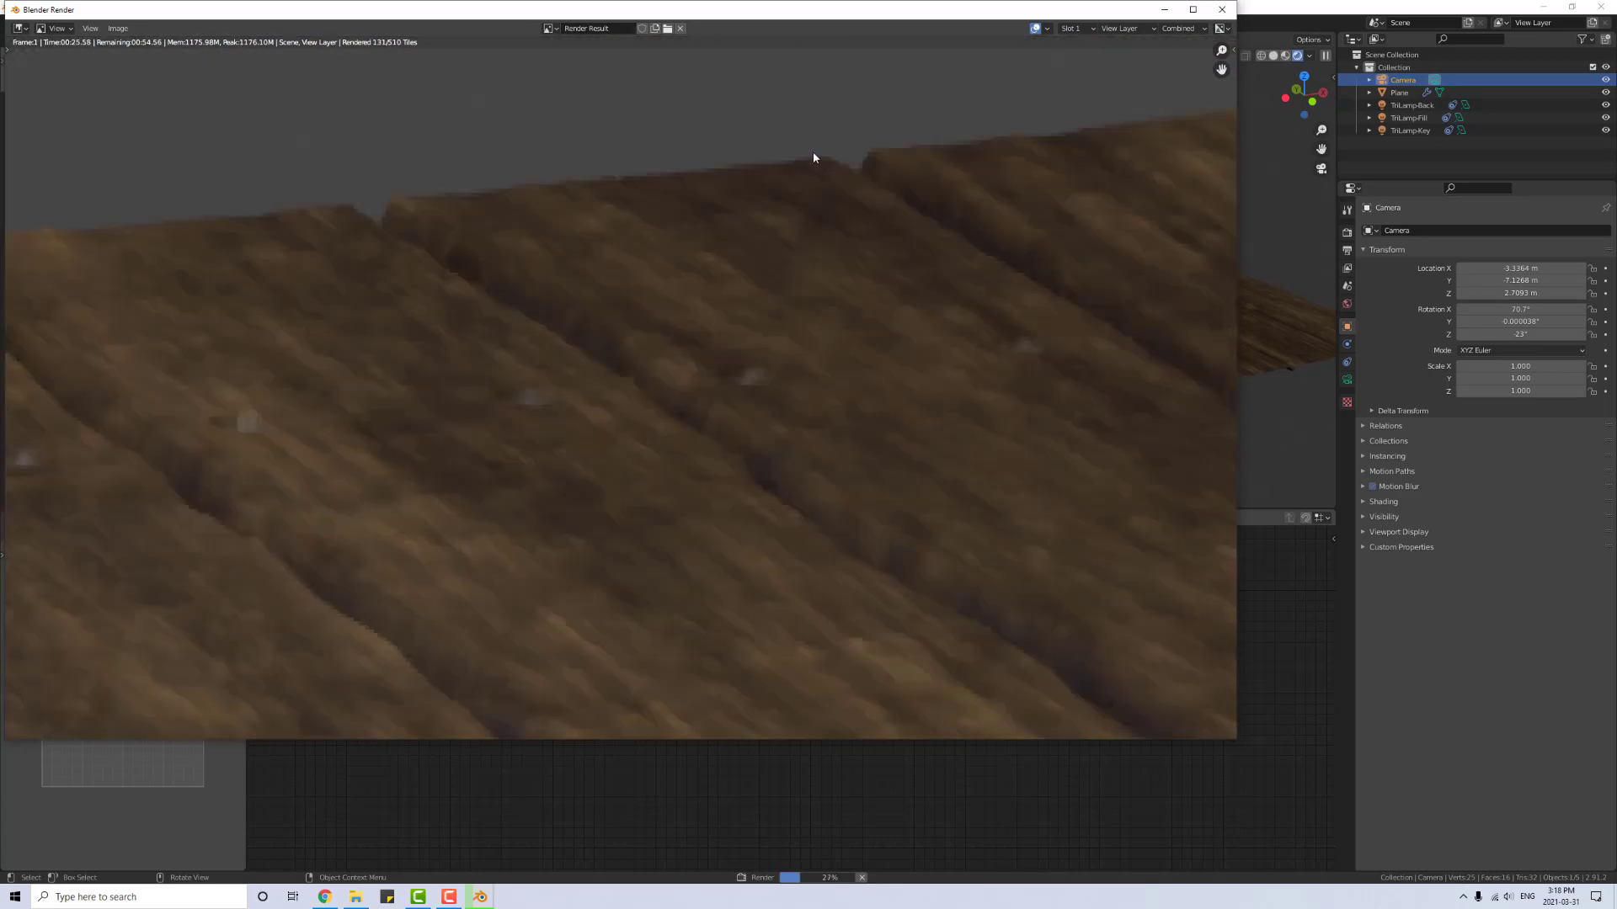
pyautogui.scroll(-6, 807, 434)
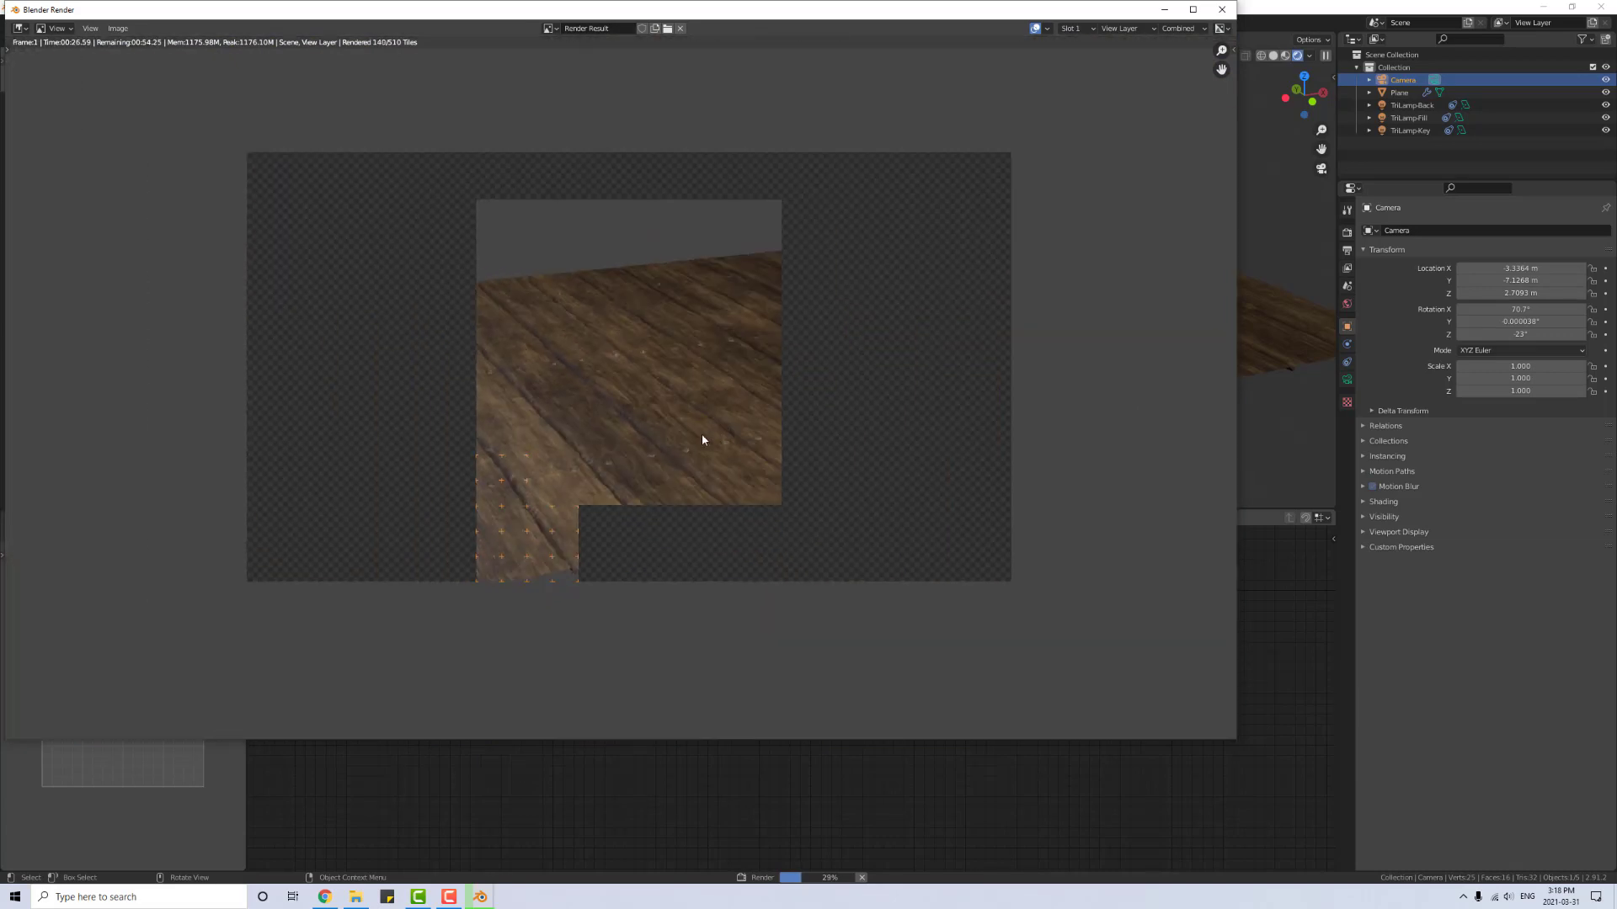